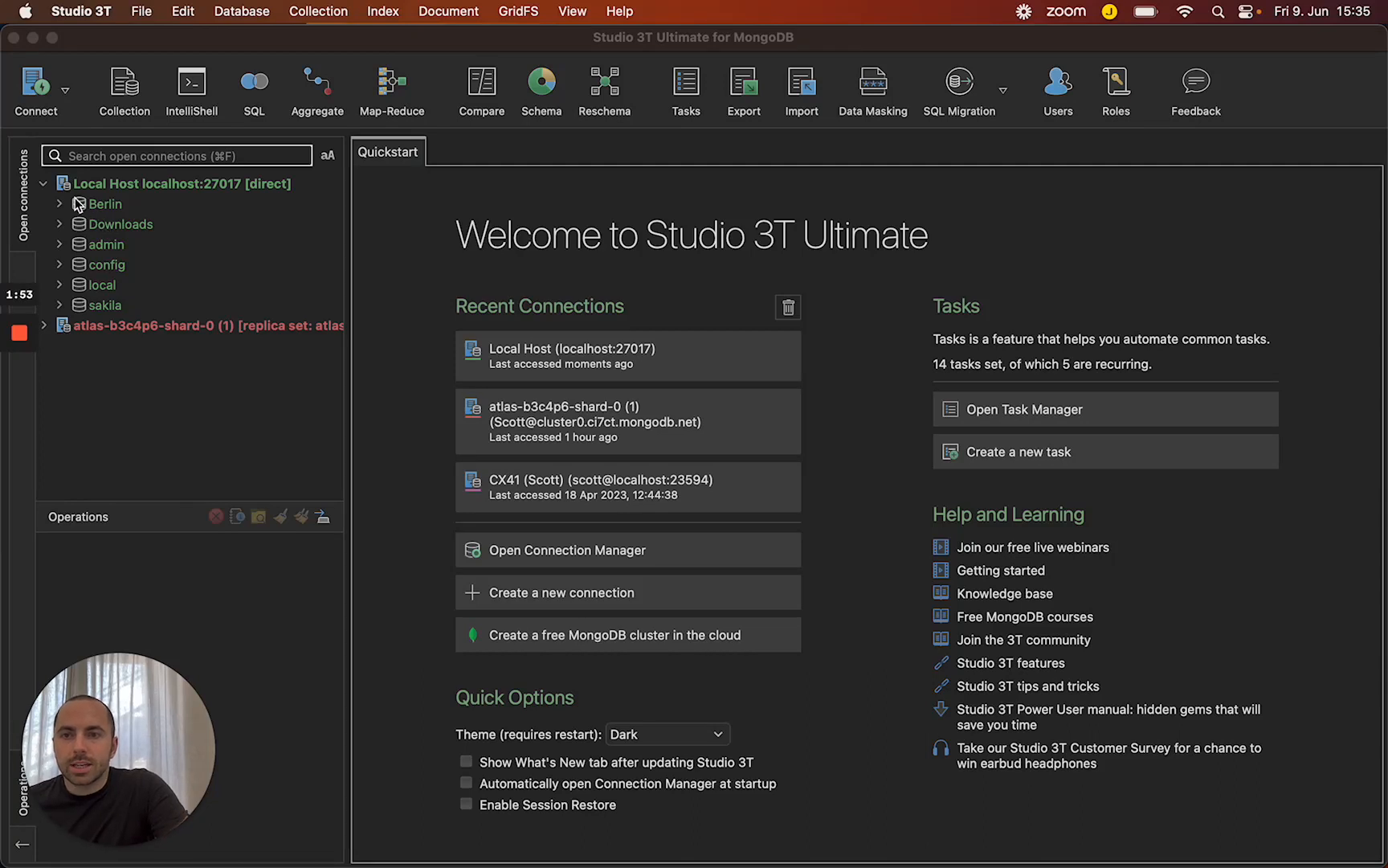
Step: Expand the Berlin database's collections and open the customers2kplusplus collection
{"action": "mouse_move", "coordinate": [78, 204]}
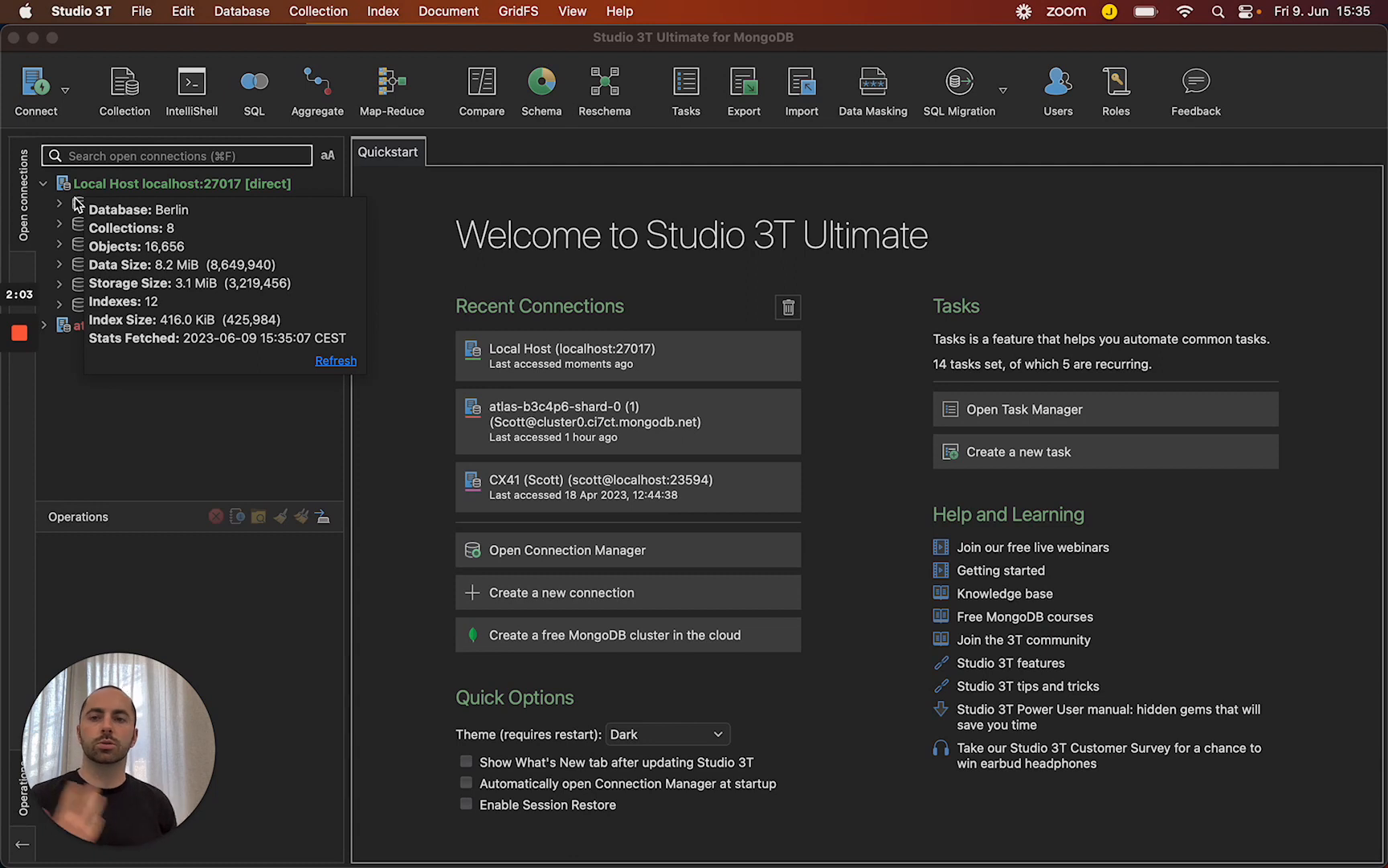
{"action": "left_click", "coordinate": [77, 204]}
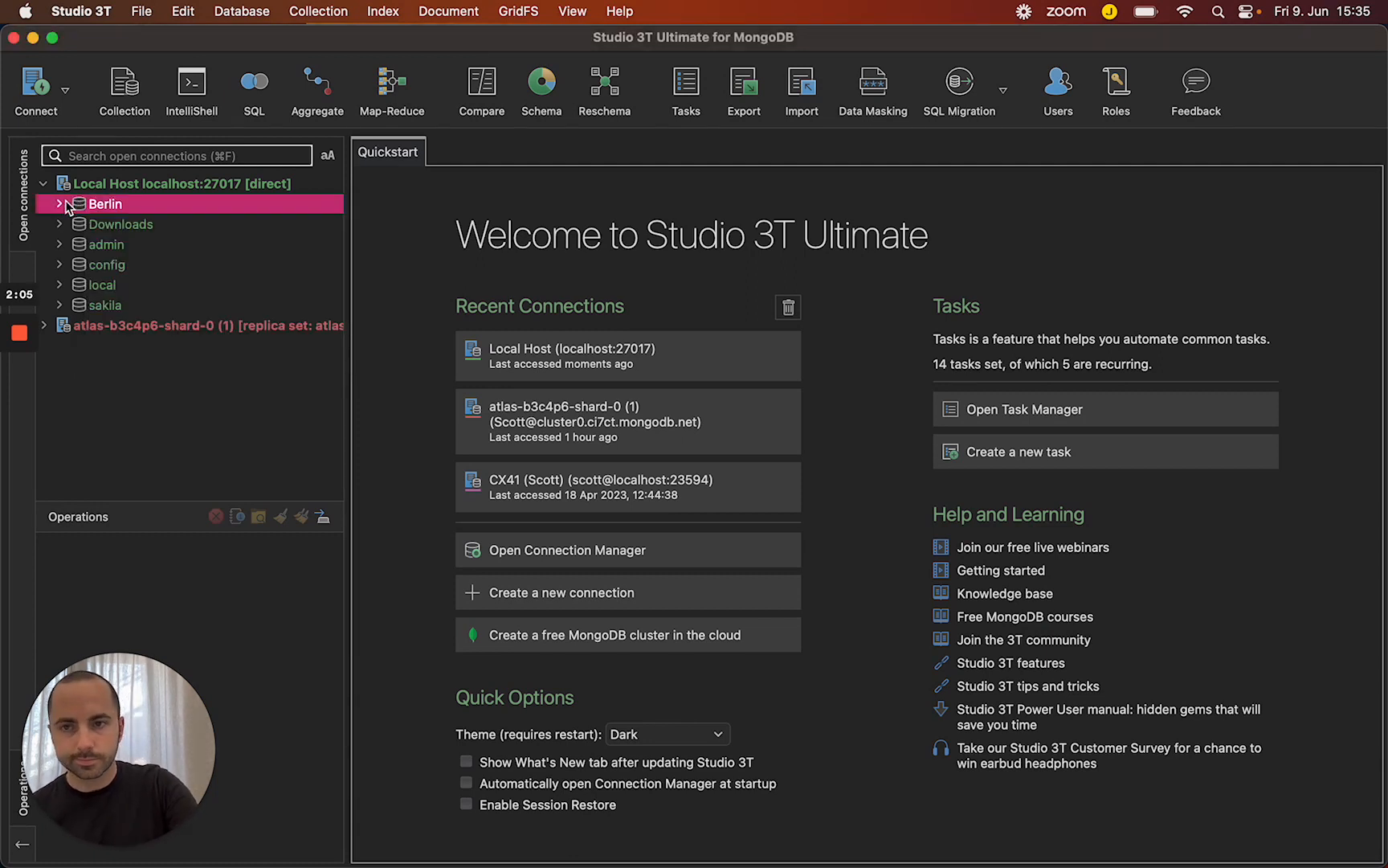
{"action": "left_click", "coordinate": [59, 206]}
{"action": "left_click", "coordinate": [74, 224]}
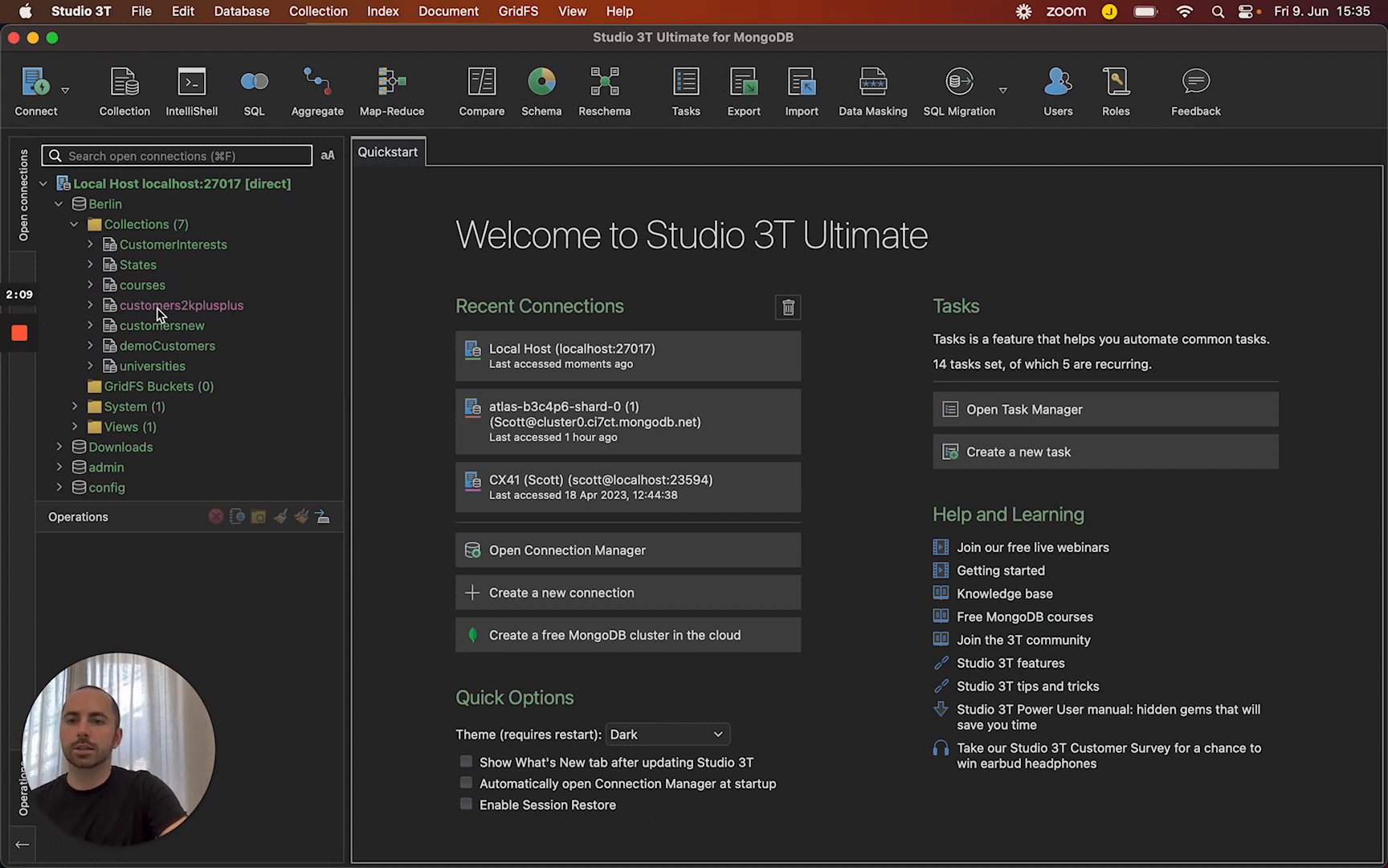
{"action": "mouse_move", "coordinate": [159, 313]}
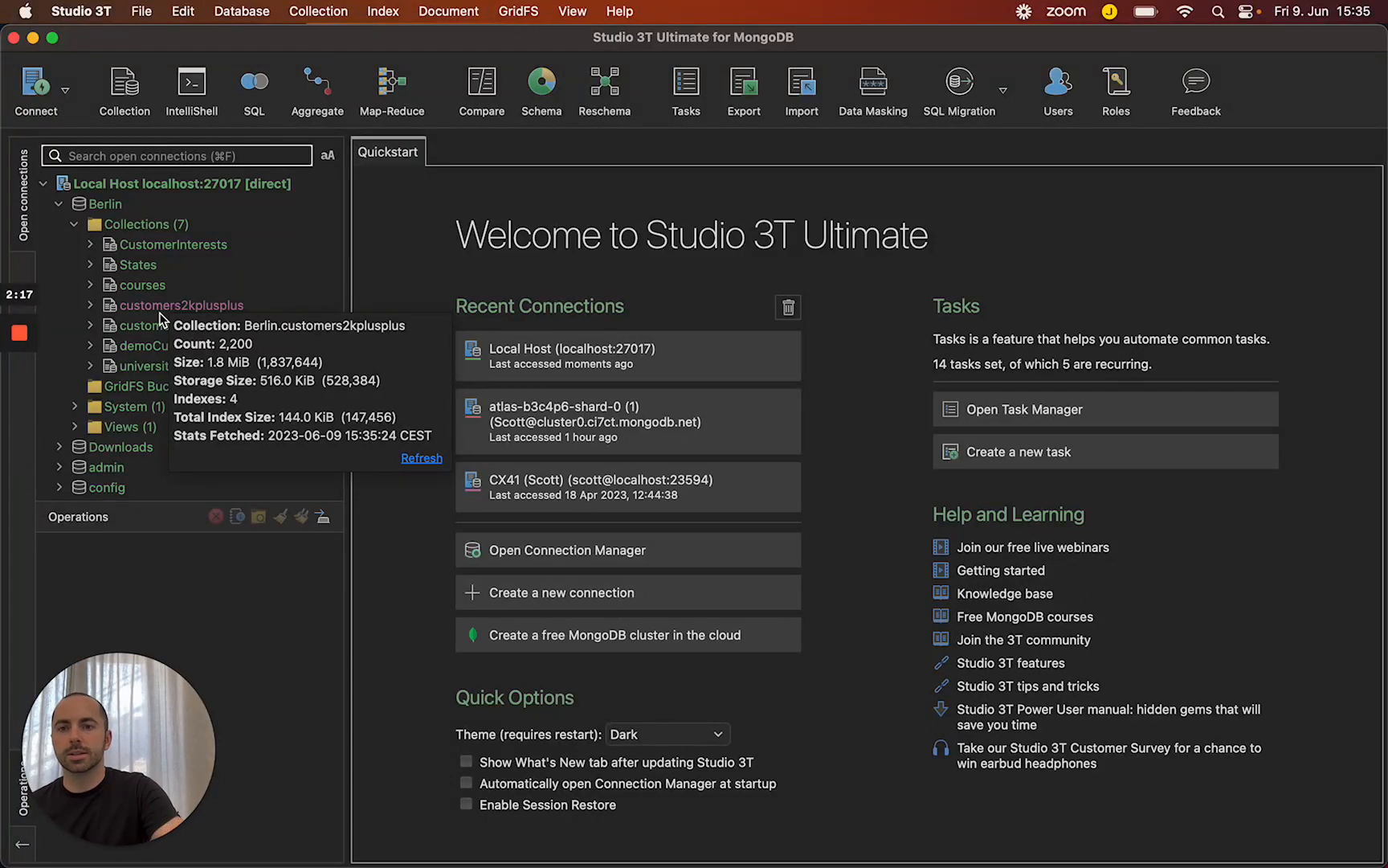
{"action": "double_click", "coordinate": [156, 305]}
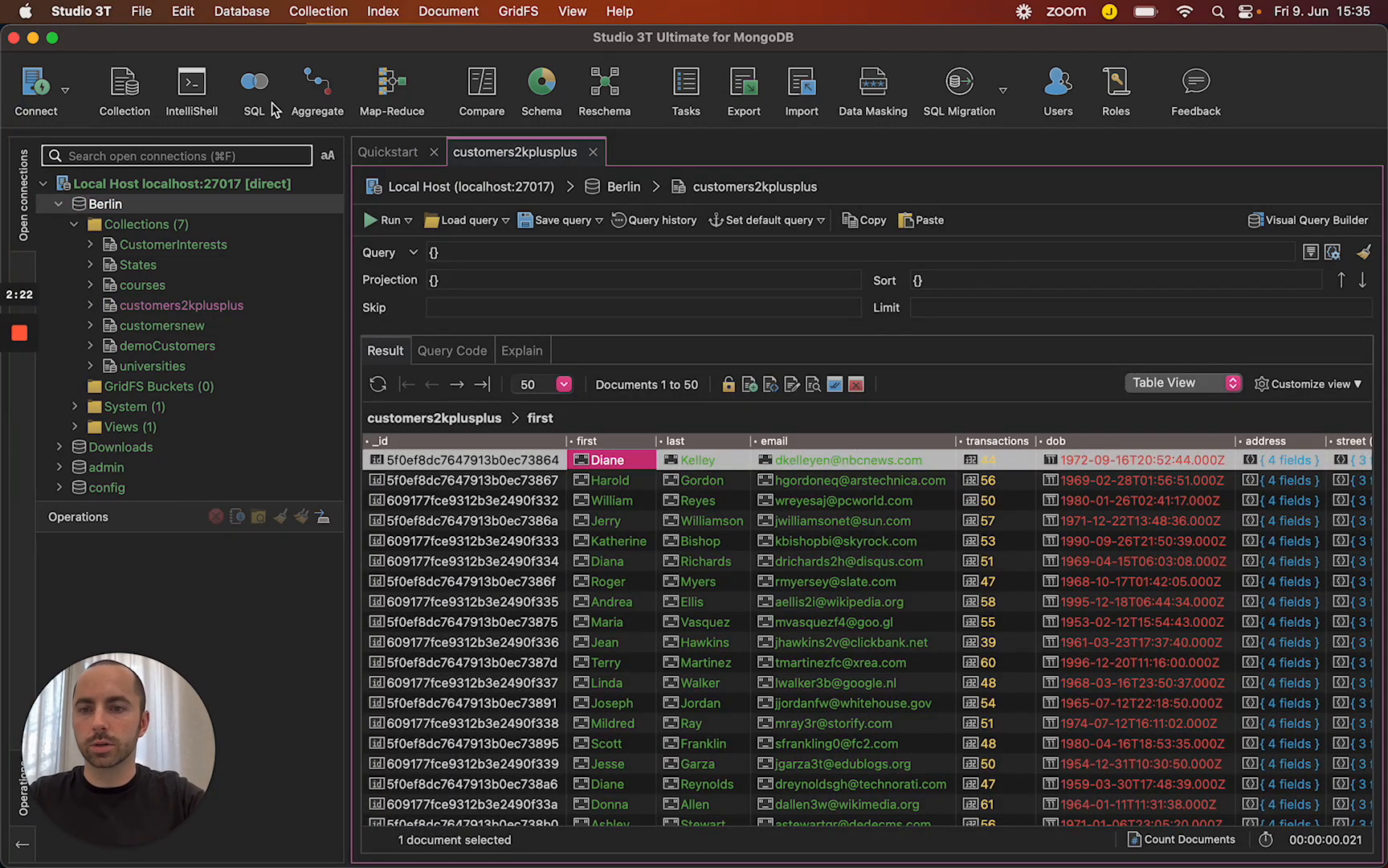
Step: Collapse the open connections sidebar and look through the collection's columns up to the interests and scores arrays
{"action": "left_click", "coordinate": [19, 849]}
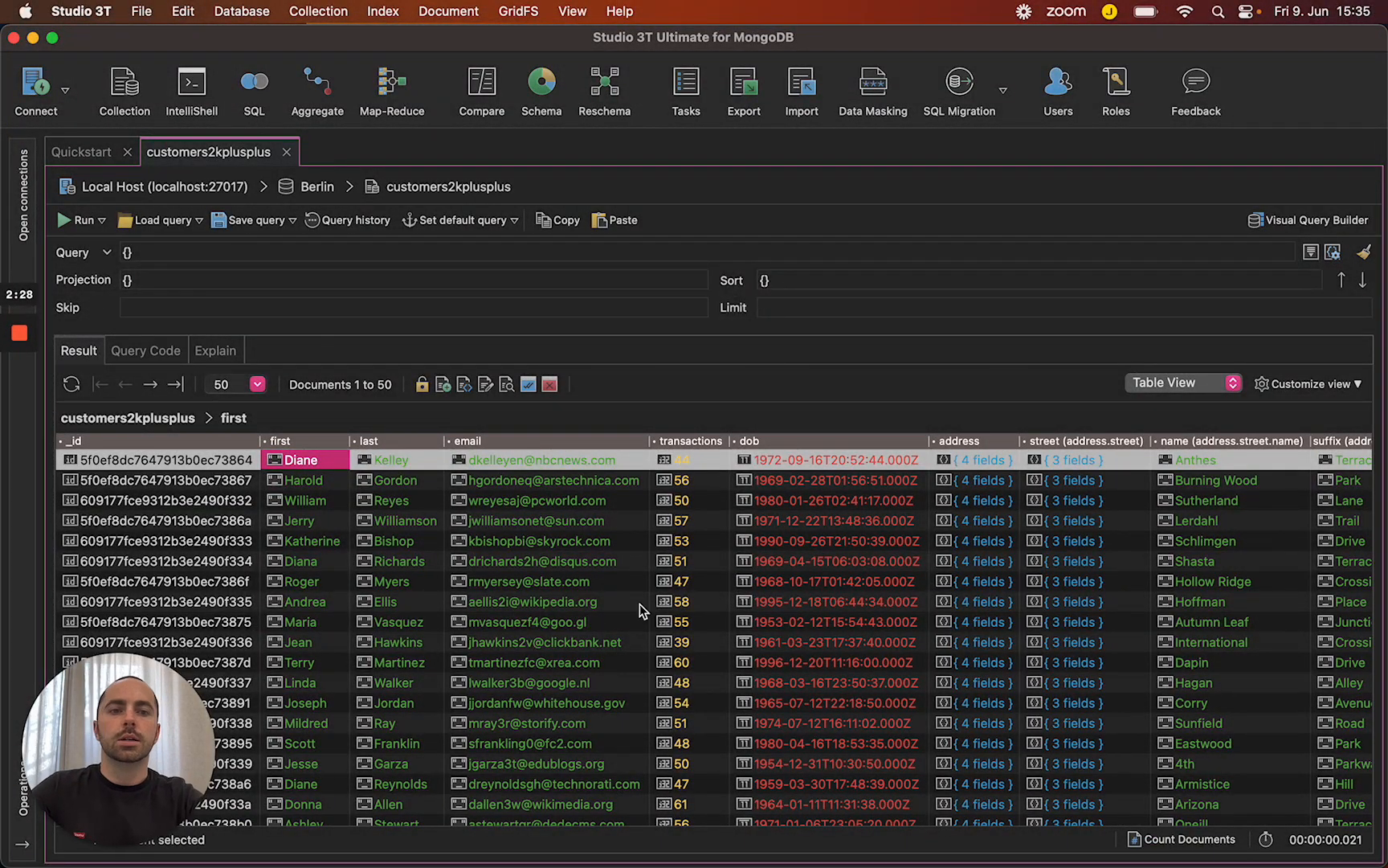
{"action": "scroll", "coordinate": [732, 601], "scroll_direction": "right", "scroll_amount": 5}
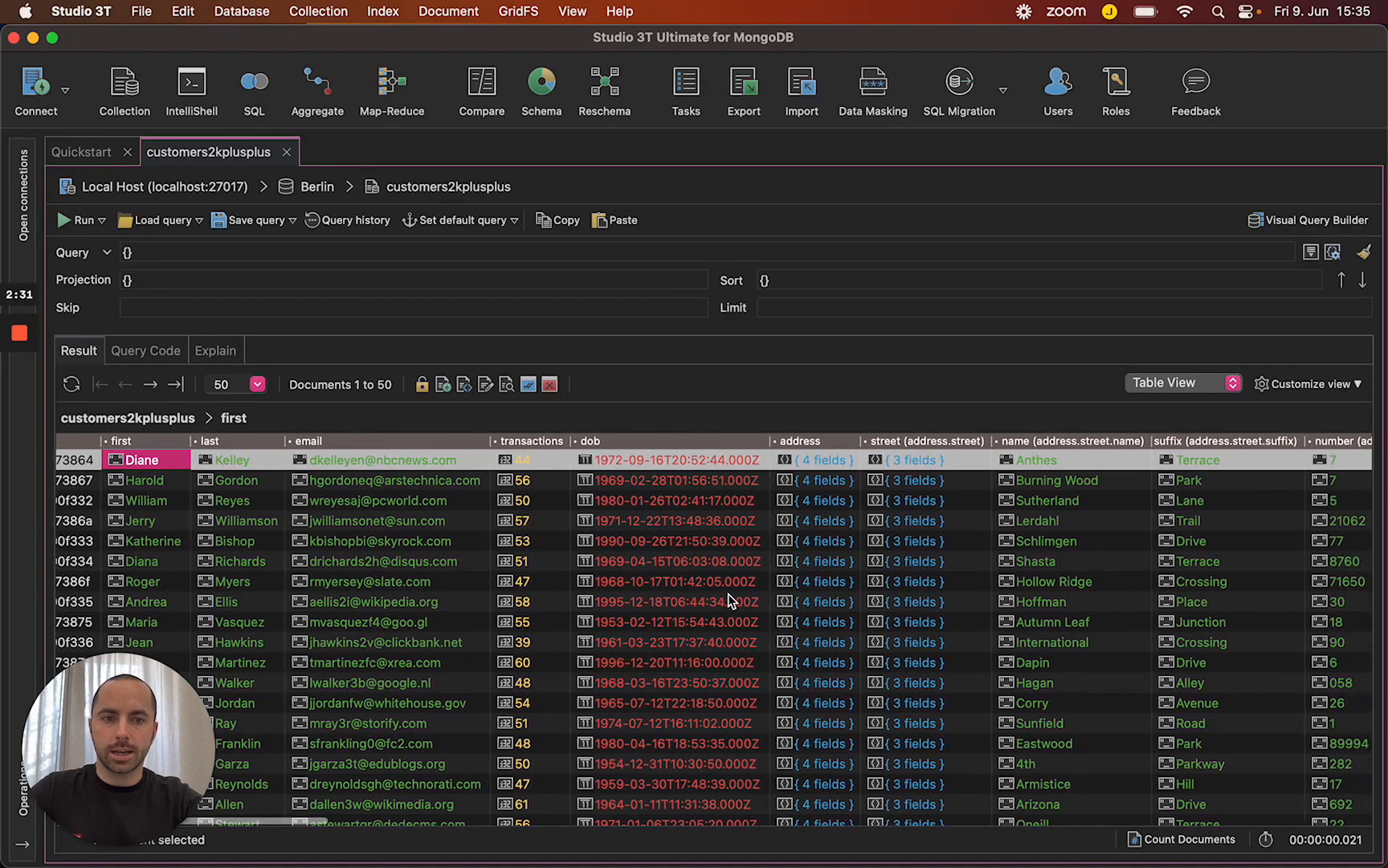
{"action": "scroll", "coordinate": [731, 601], "scroll_direction": "right", "scroll_amount": 8}
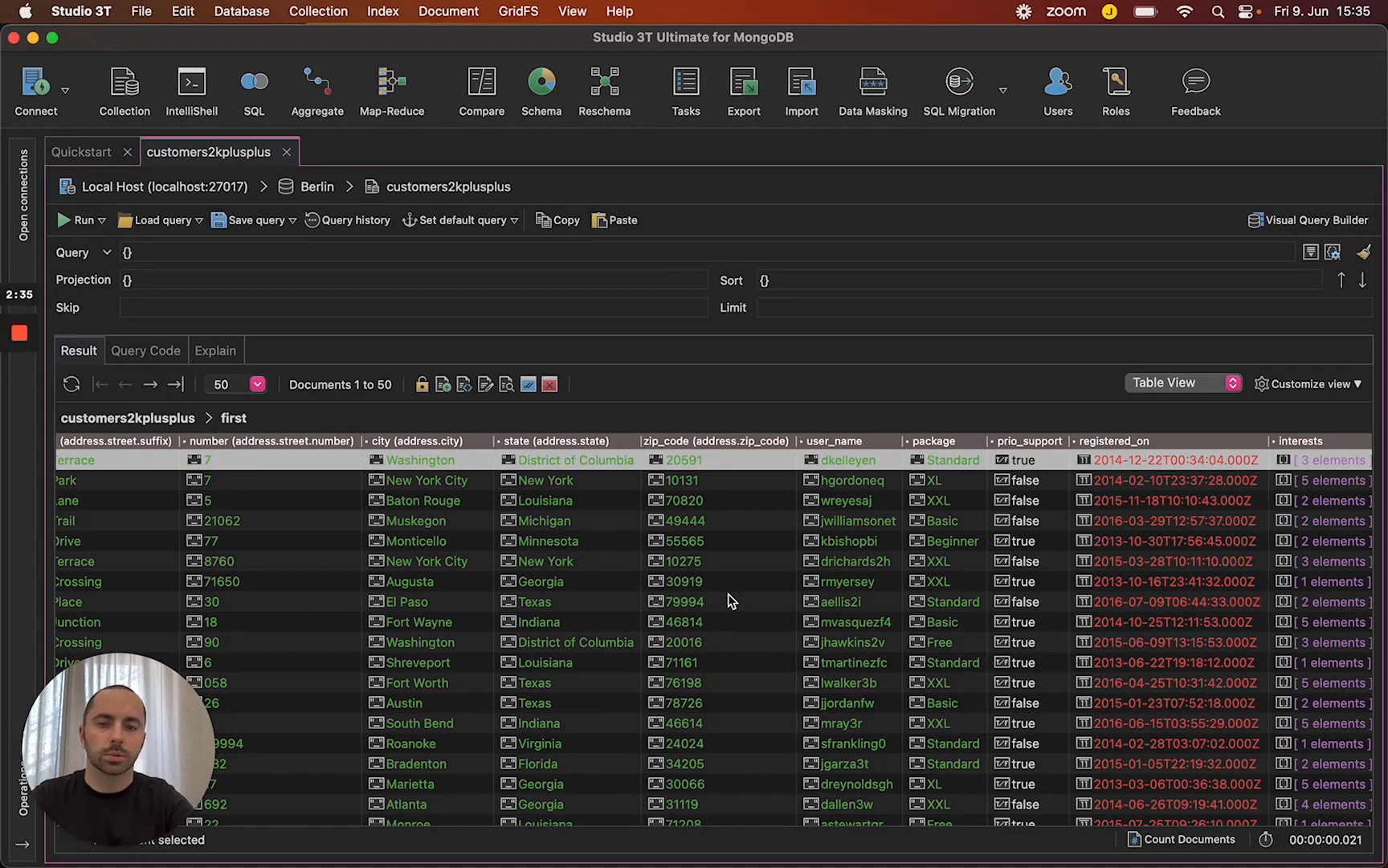
{"action": "scroll", "coordinate": [732, 601], "scroll_direction": "right", "scroll_amount": 10}
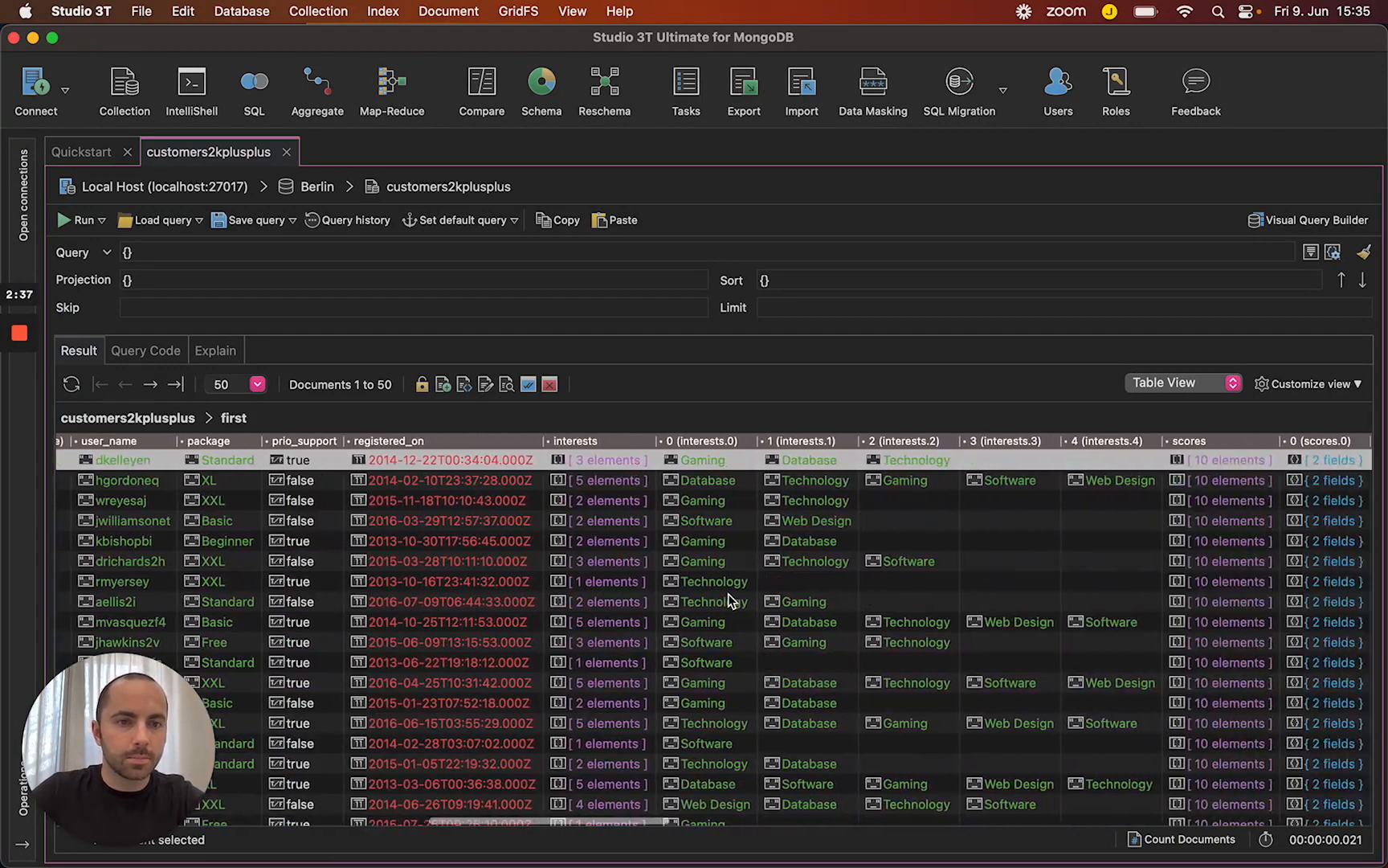
Step: View the result documents in Tree View and JSON View, and return to Table View
{"action": "left_click", "coordinate": [1232, 383]}
{"action": "left_click", "coordinate": [1222, 362]}
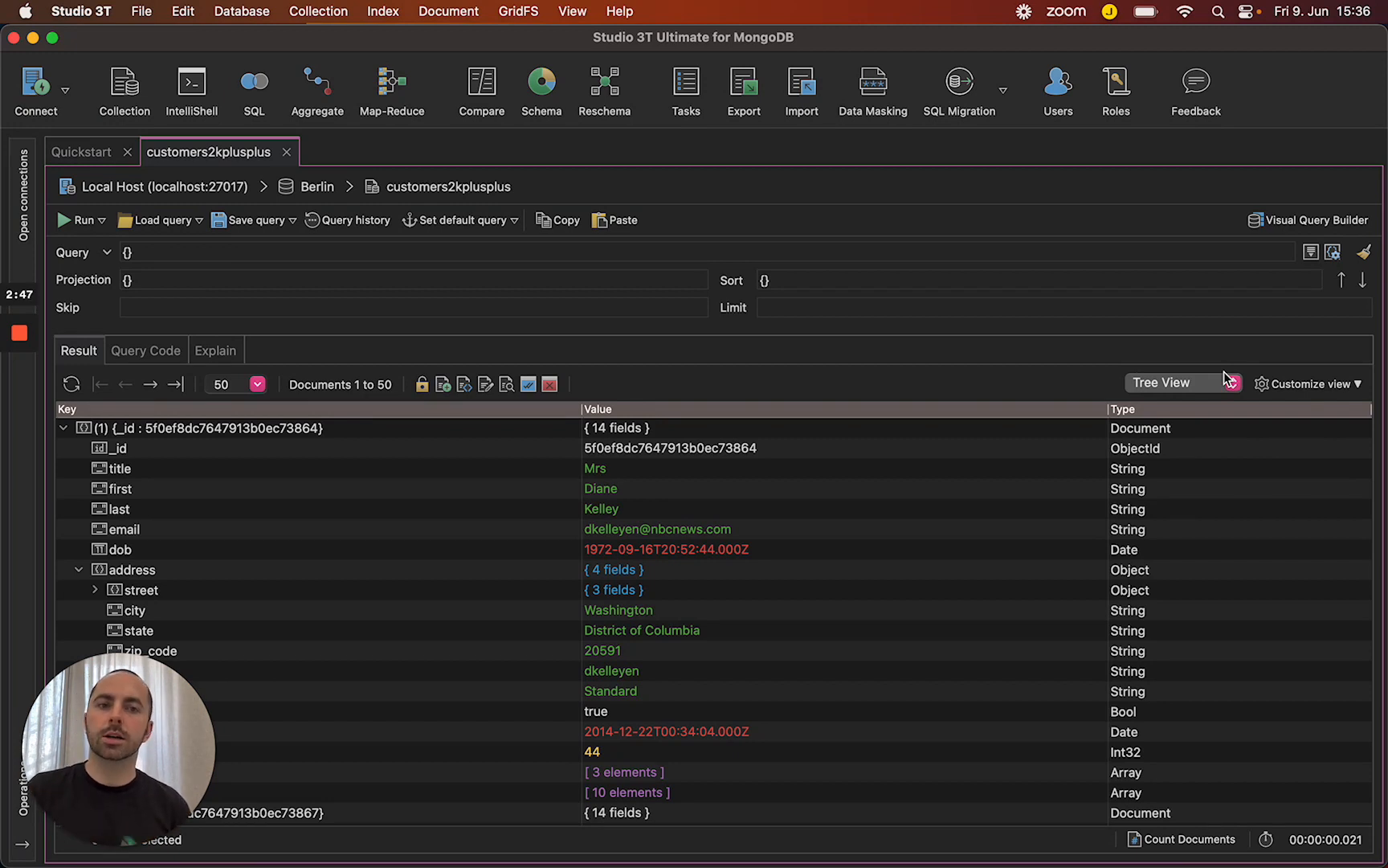
{"action": "left_click", "coordinate": [1228, 382]}
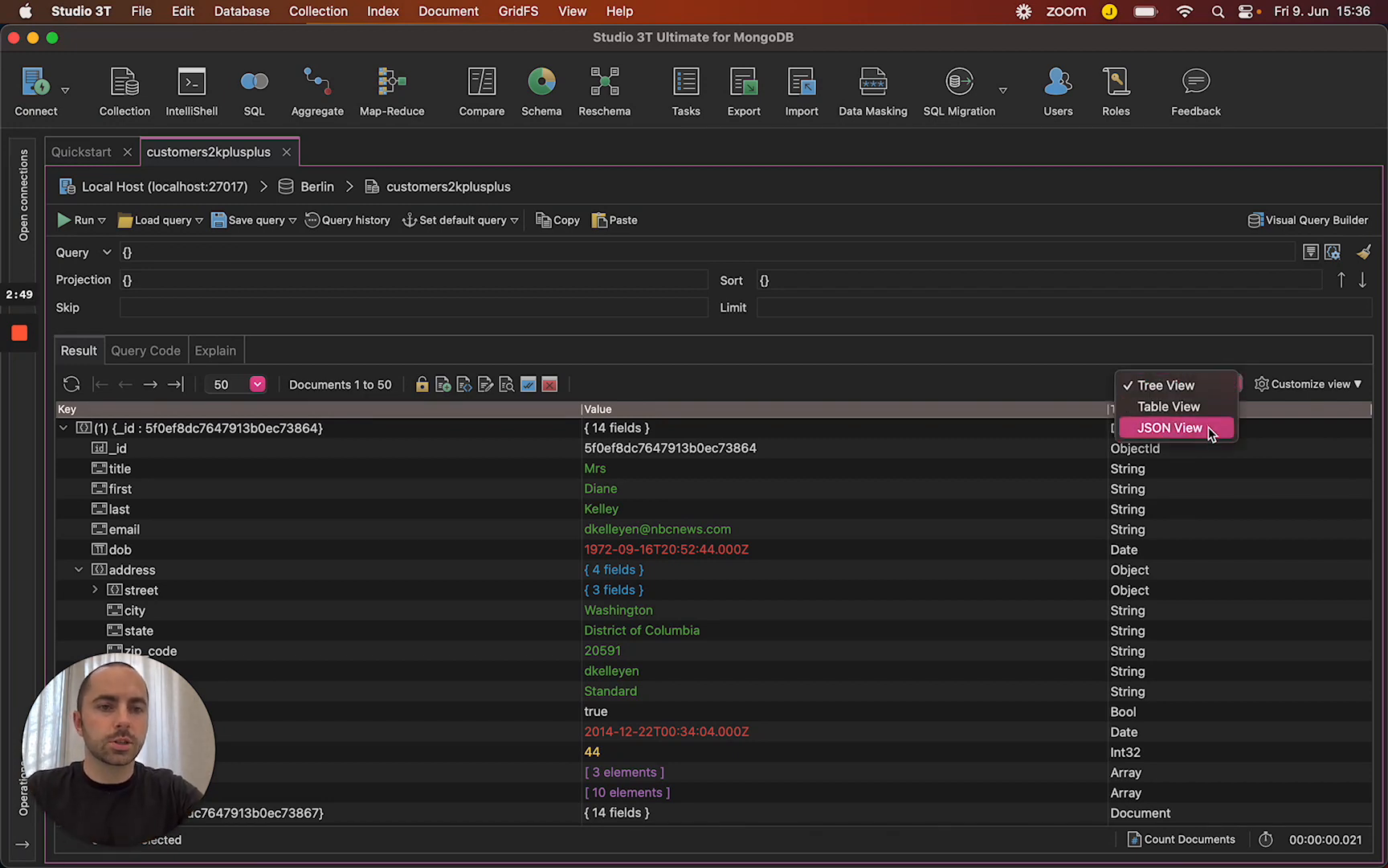
{"action": "left_click", "coordinate": [1209, 426]}
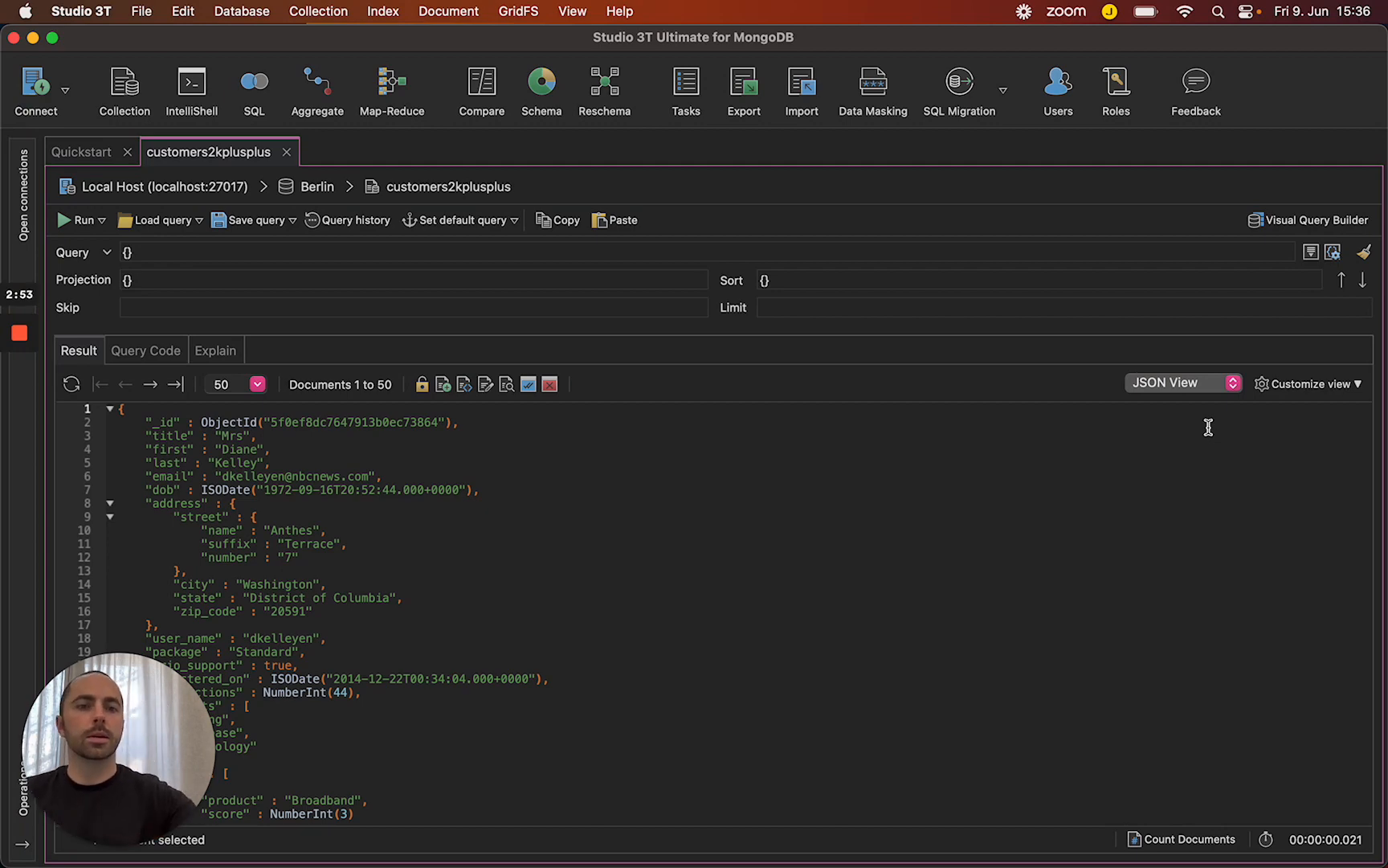
{"action": "left_click", "coordinate": [1207, 384]}
{"action": "left_click", "coordinate": [1199, 364]}
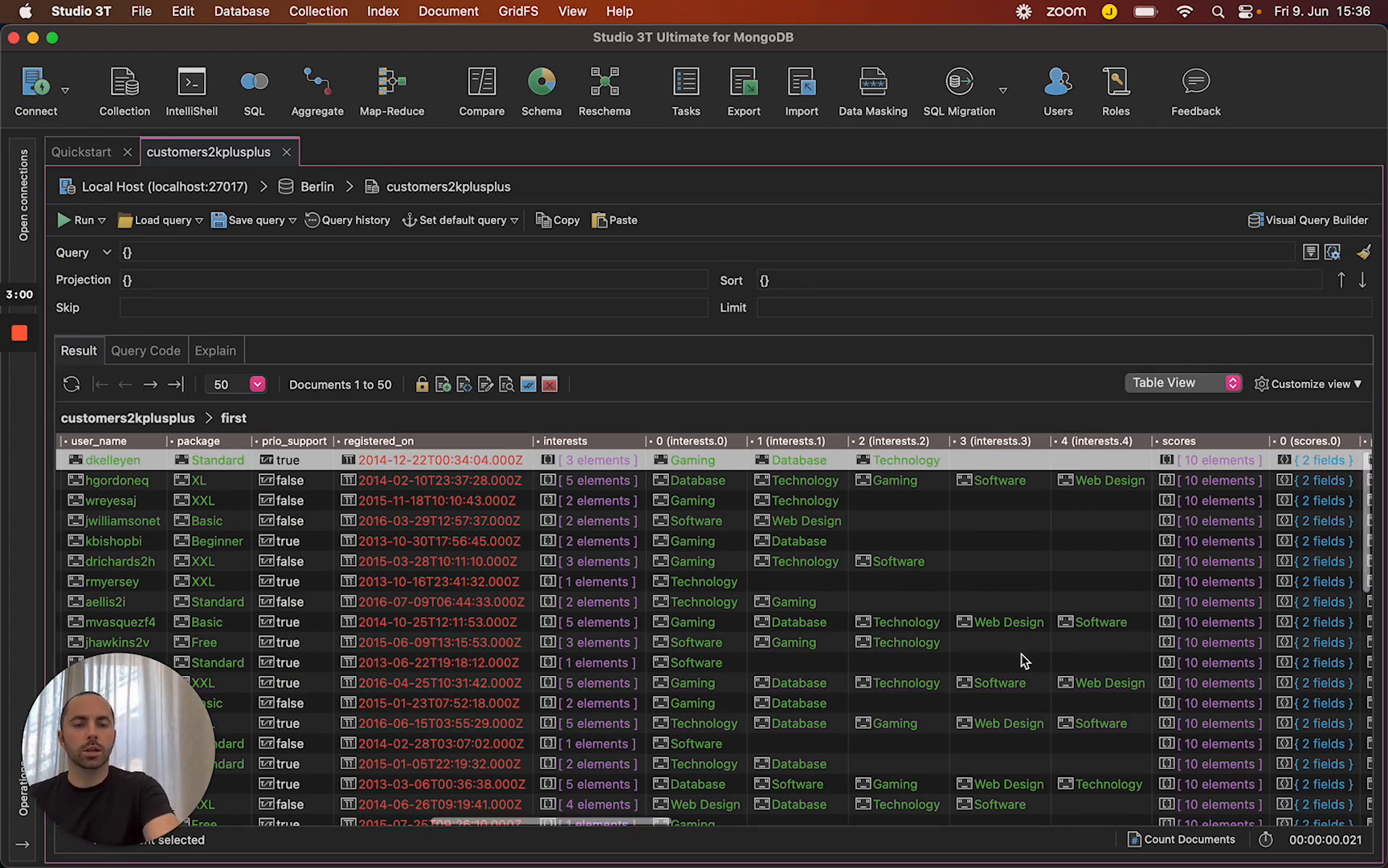
Step: Review the view customization options for key order, column sizing, and type icons and colors without changing them
{"action": "scroll", "coordinate": [1020, 654], "scroll_direction": "left", "scroll_amount": 5}
{"action": "scroll", "coordinate": [1021, 653], "scroll_direction": "left", "scroll_amount": 4}
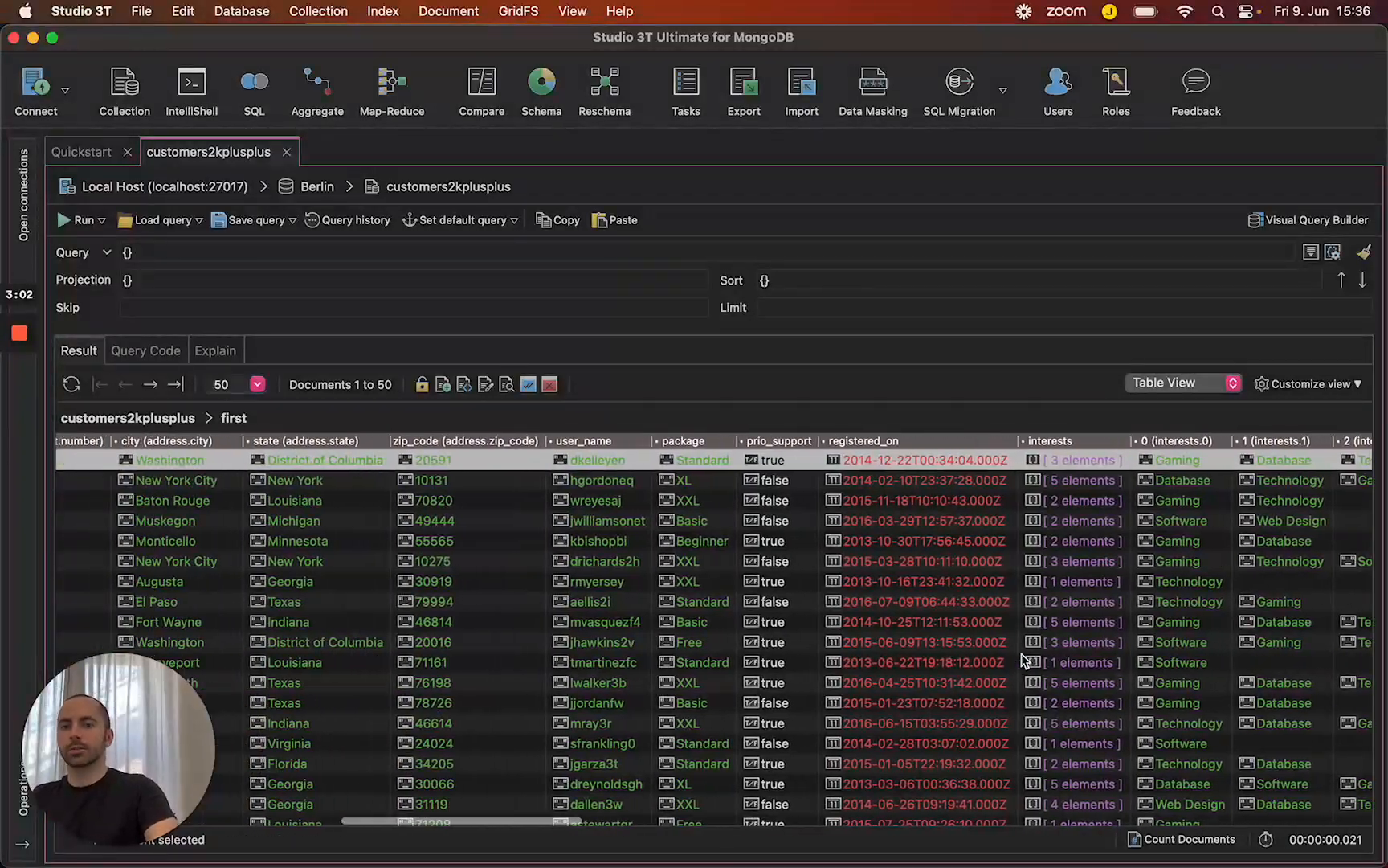
{"action": "left_click", "coordinate": [1292, 385]}
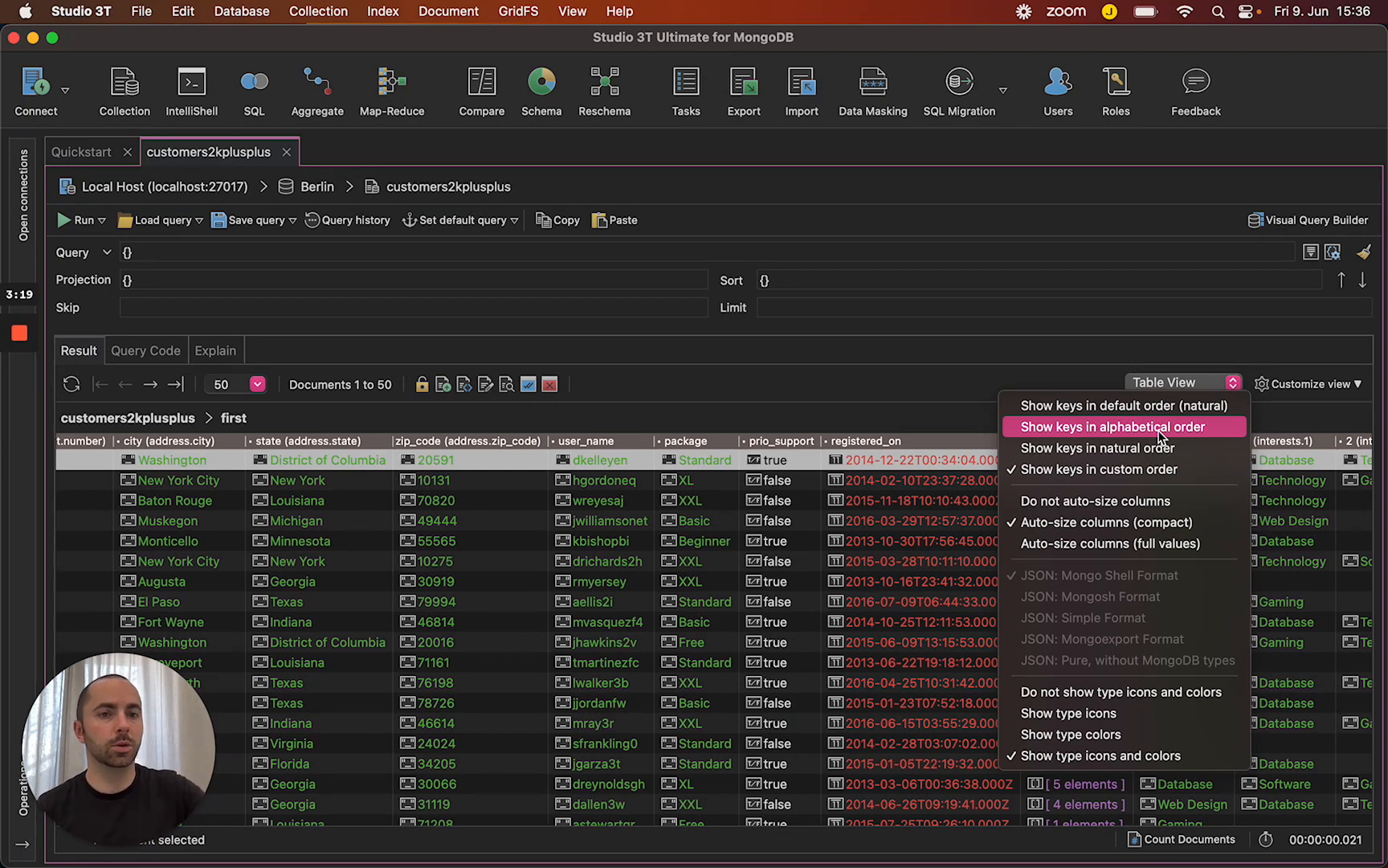
{"action": "left_click", "coordinate": [937, 389]}
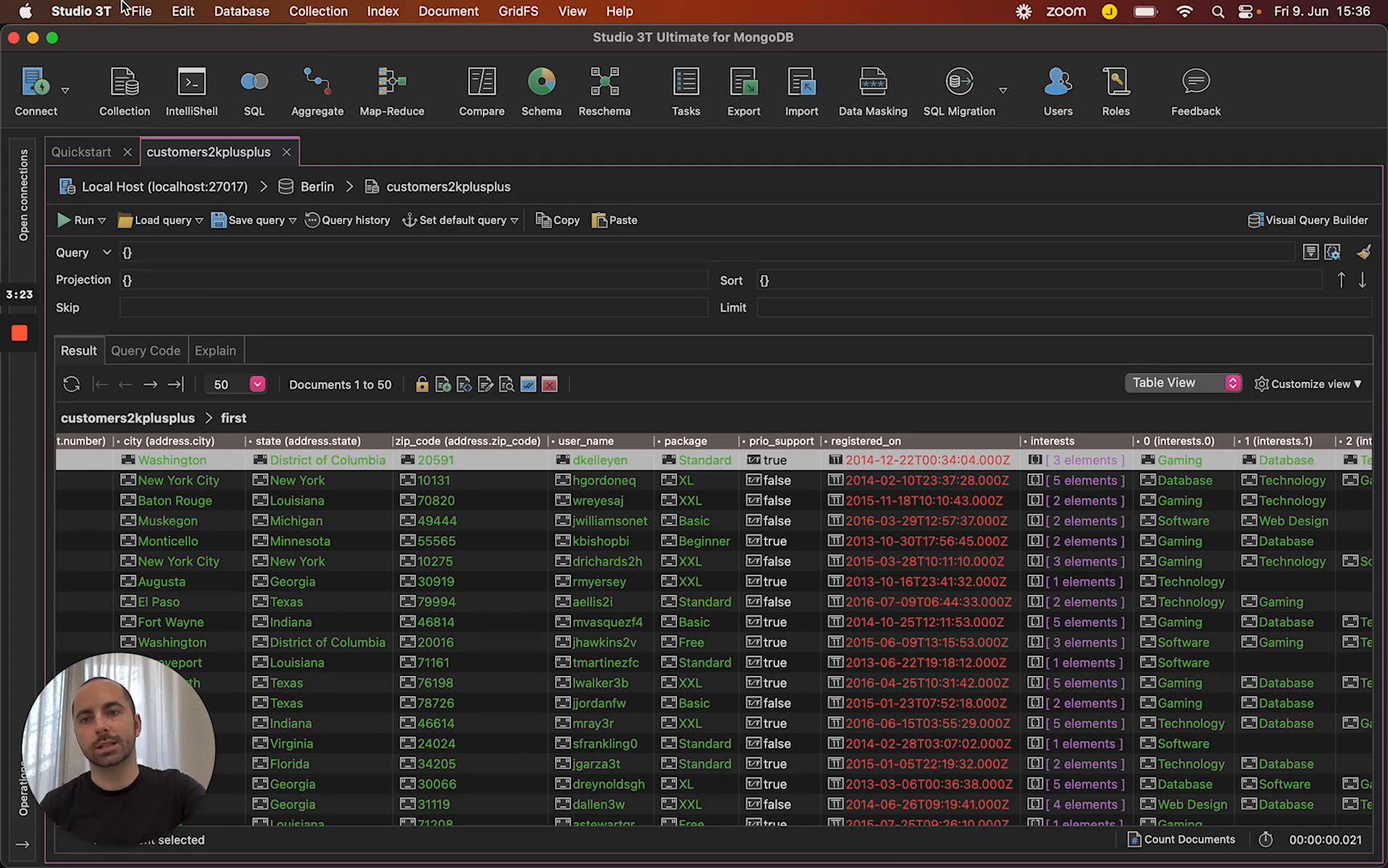
Step: Review the Appearance preferences for data type colors in the tree and table views, keeping Date as the first type
{"action": "left_click", "coordinate": [98, 17]}
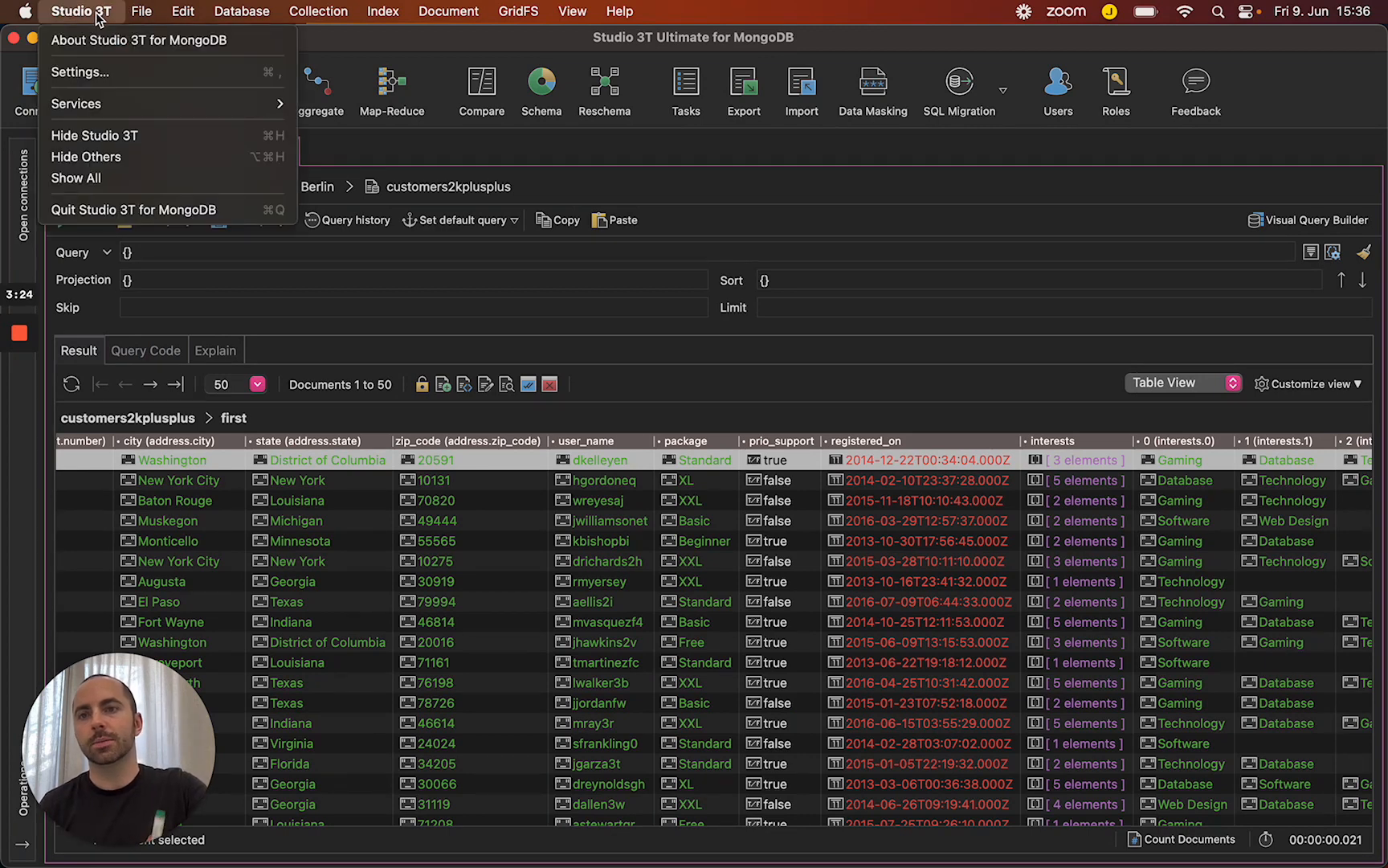
{"action": "left_click", "coordinate": [94, 74]}
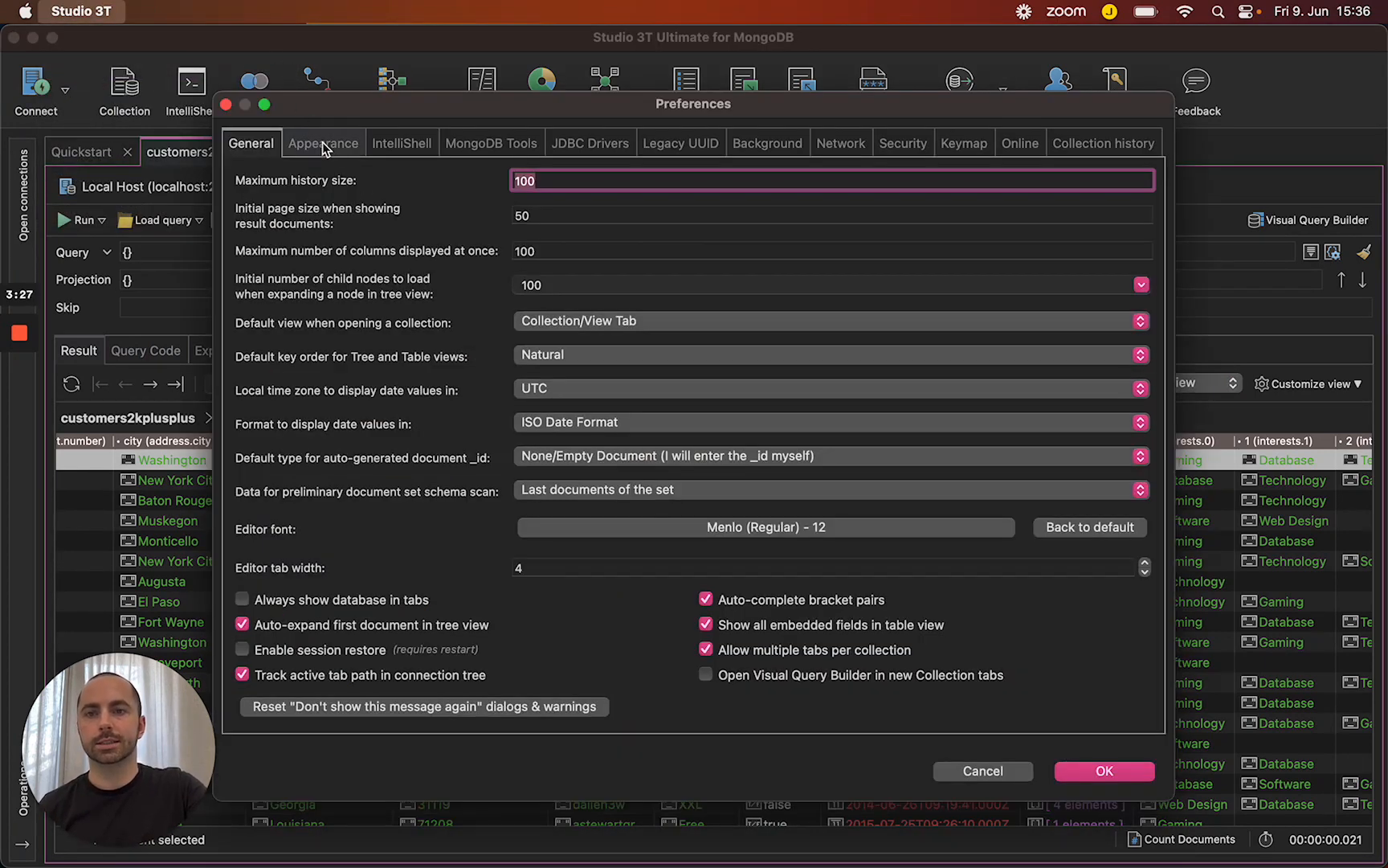
{"action": "left_click", "coordinate": [325, 144]}
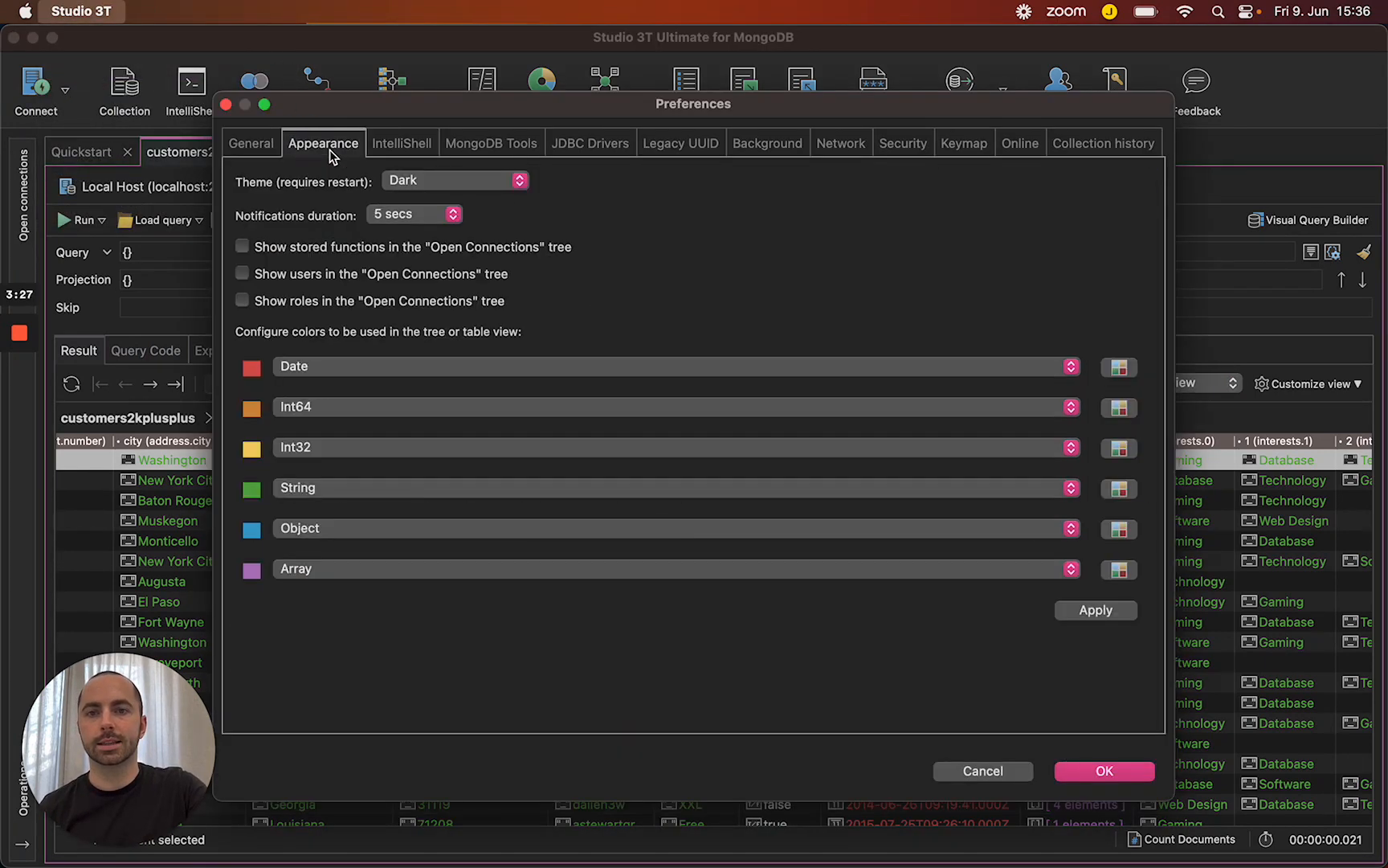
{"action": "left_click", "coordinate": [497, 370]}
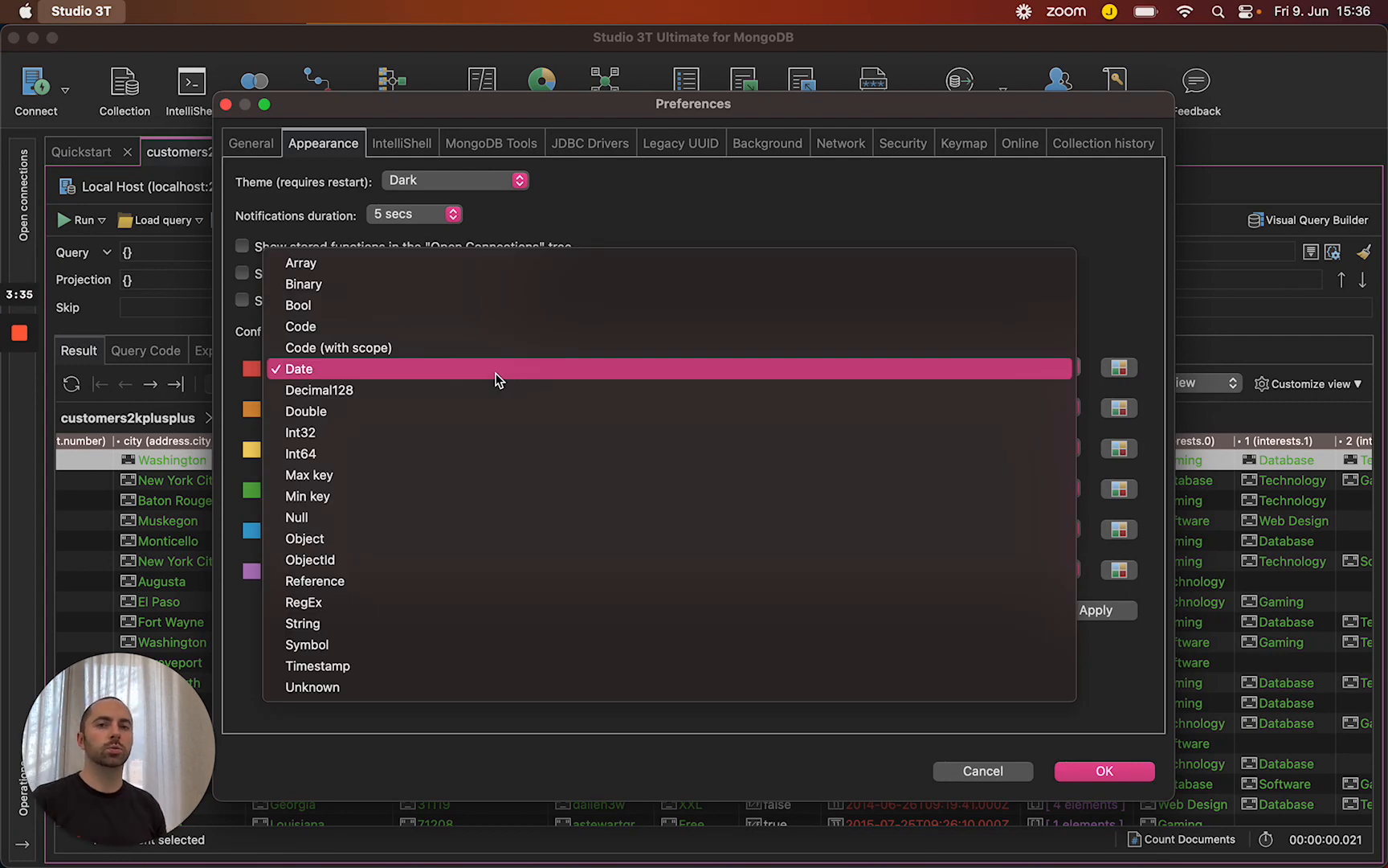
{"action": "left_click", "coordinate": [497, 369]}
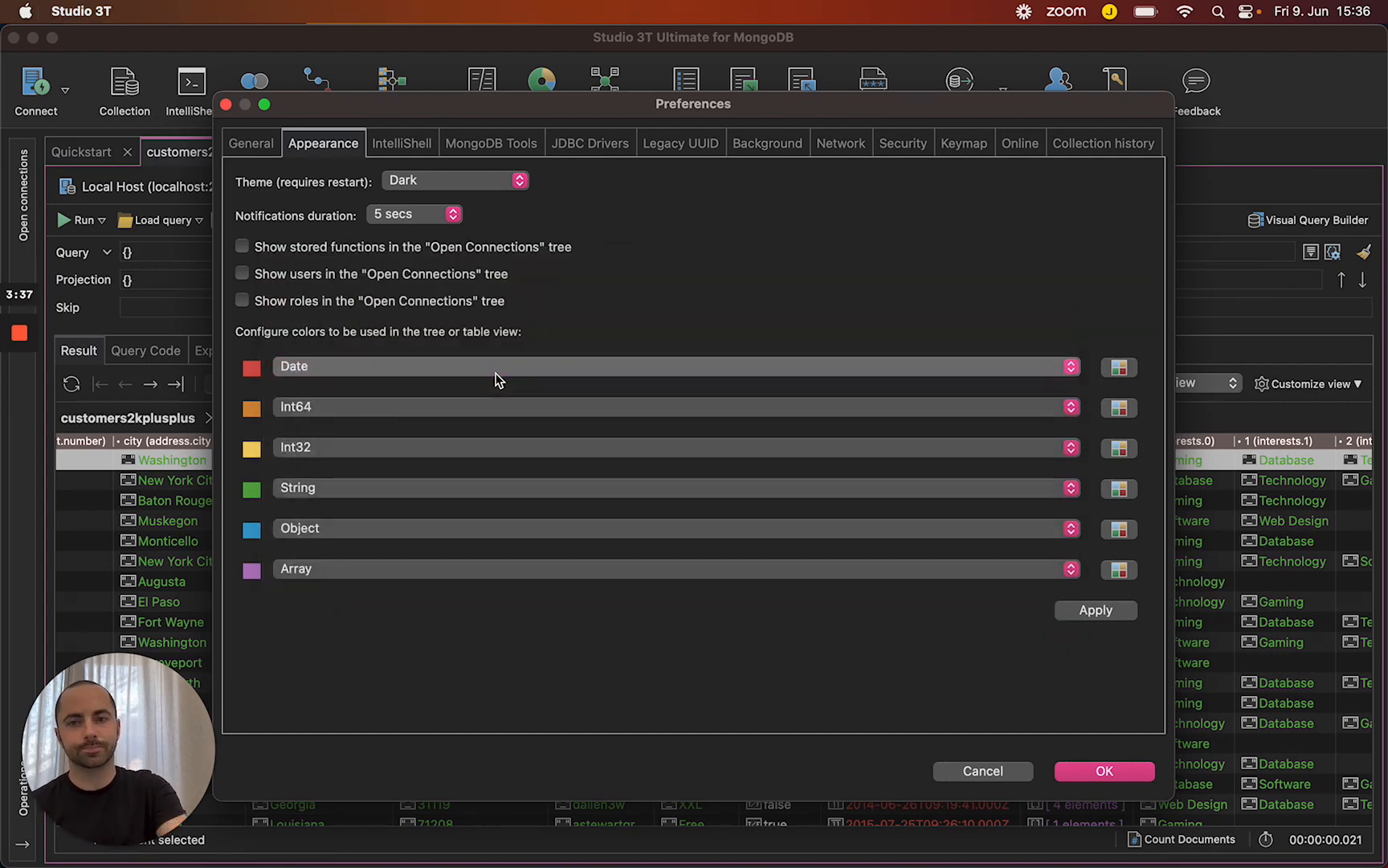
{"action": "left_click", "coordinate": [1107, 772]}
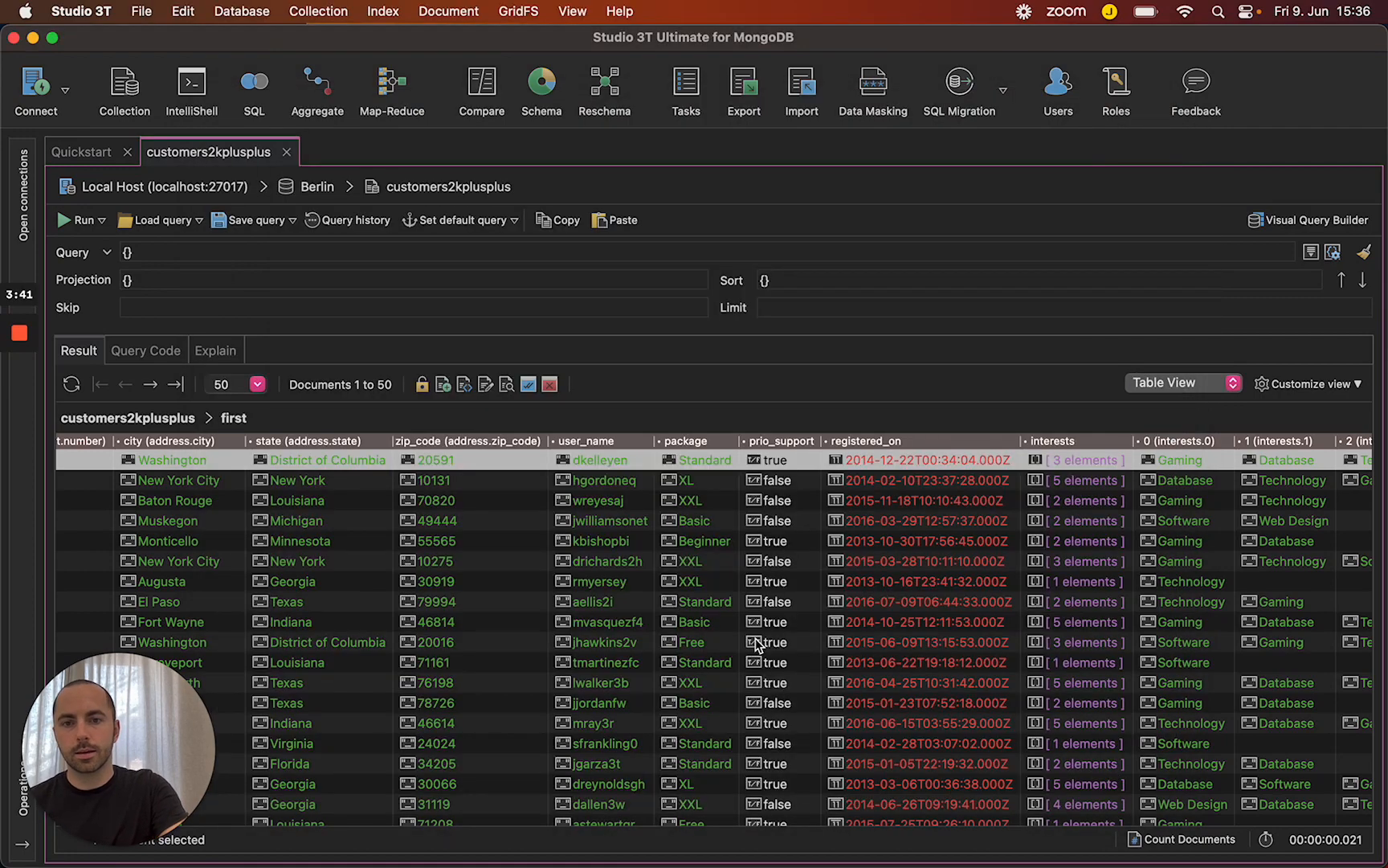
Step: Examine the embedded interests and scores columns across the table
{"action": "scroll", "coordinate": [755, 640], "scroll_direction": "right", "scroll_amount": 10}
{"action": "scroll", "coordinate": [755, 638], "scroll_direction": "right", "scroll_amount": 5}
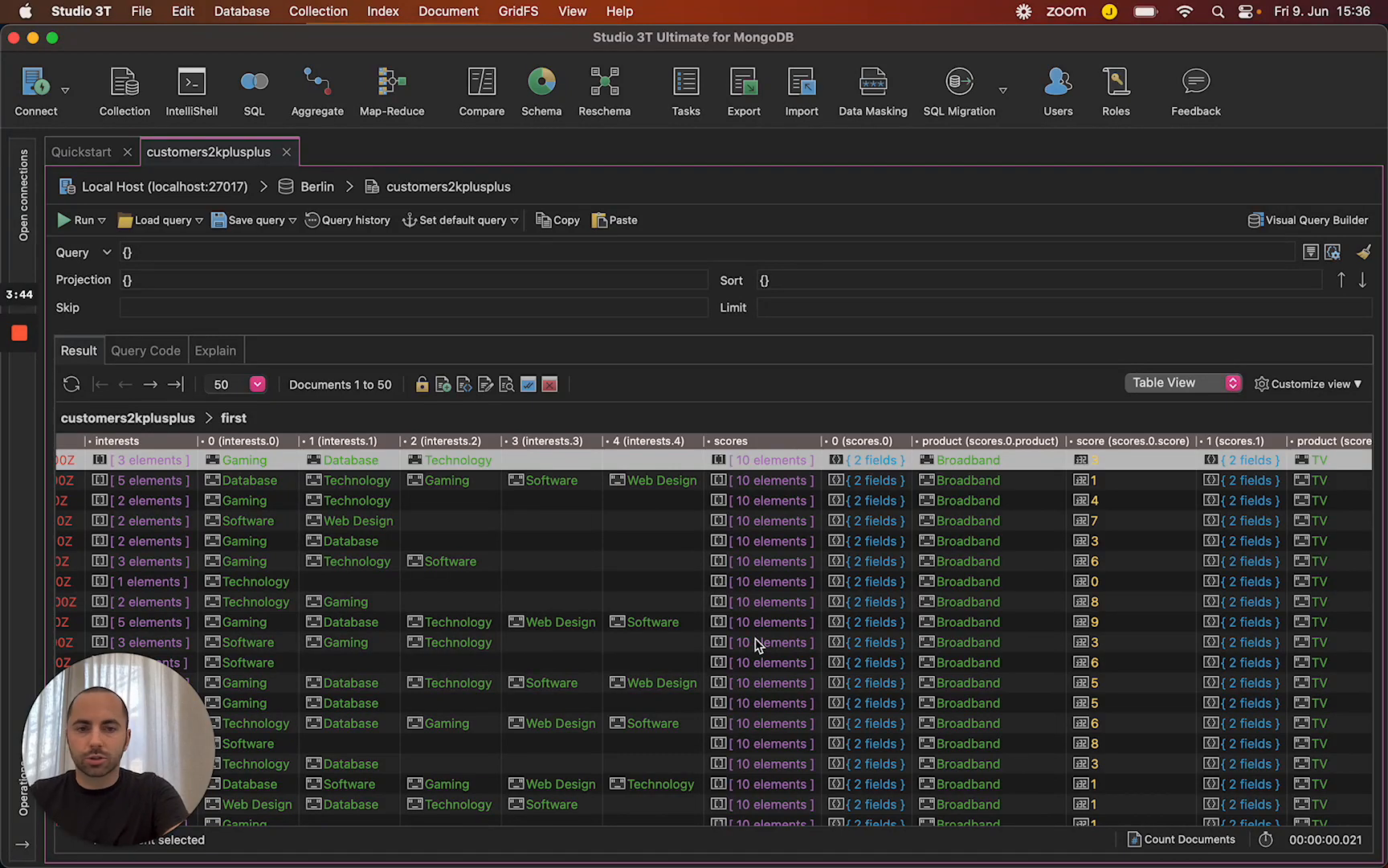
{"action": "scroll", "coordinate": [755, 643], "scroll_direction": "right", "scroll_amount": 10}
{"action": "scroll", "coordinate": [756, 642], "scroll_direction": "right", "scroll_amount": 2}
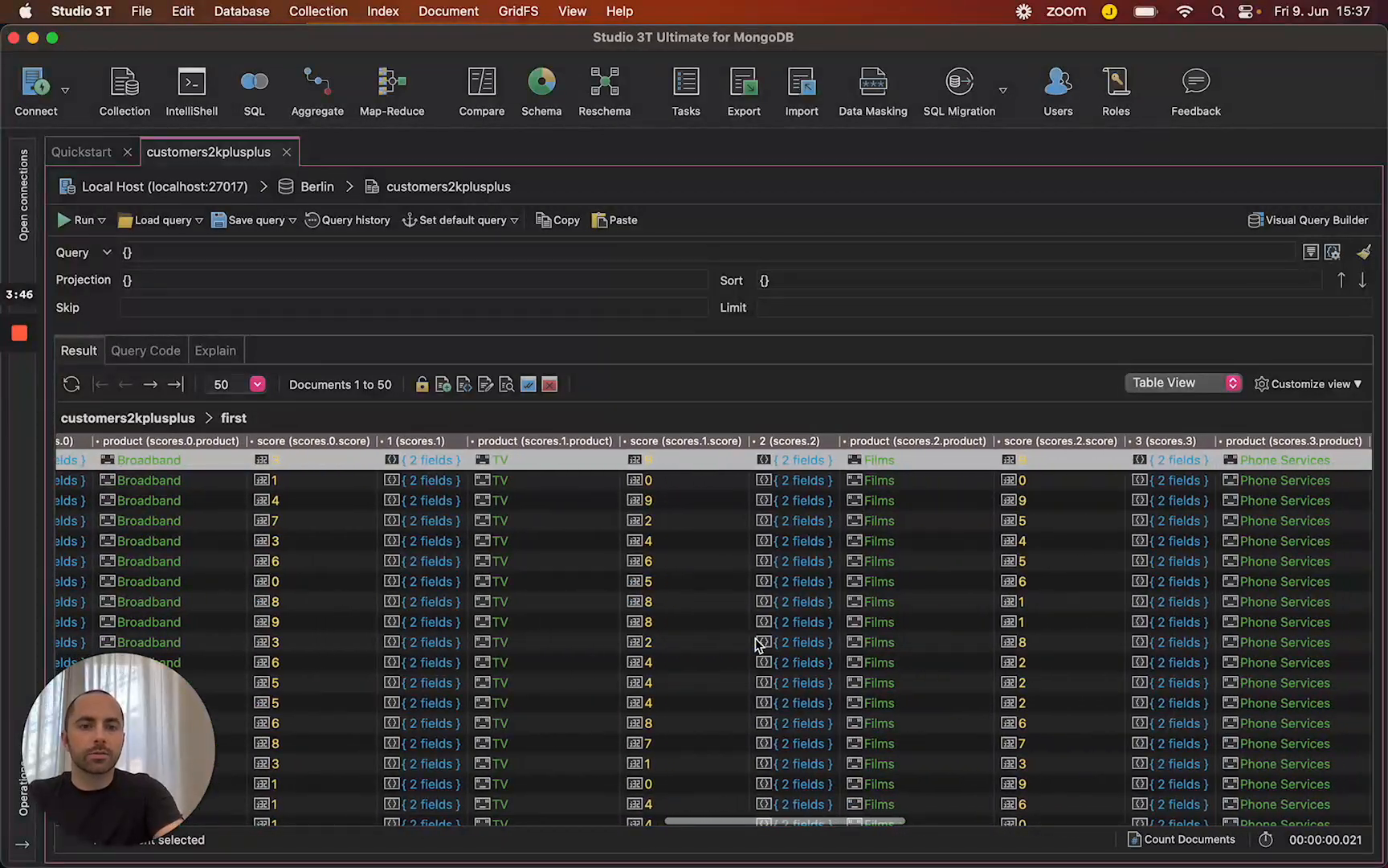
{"action": "scroll", "coordinate": [755, 643], "scroll_direction": "right", "scroll_amount": 8}
{"action": "scroll", "coordinate": [755, 642], "scroll_direction": "left", "scroll_amount": 10}
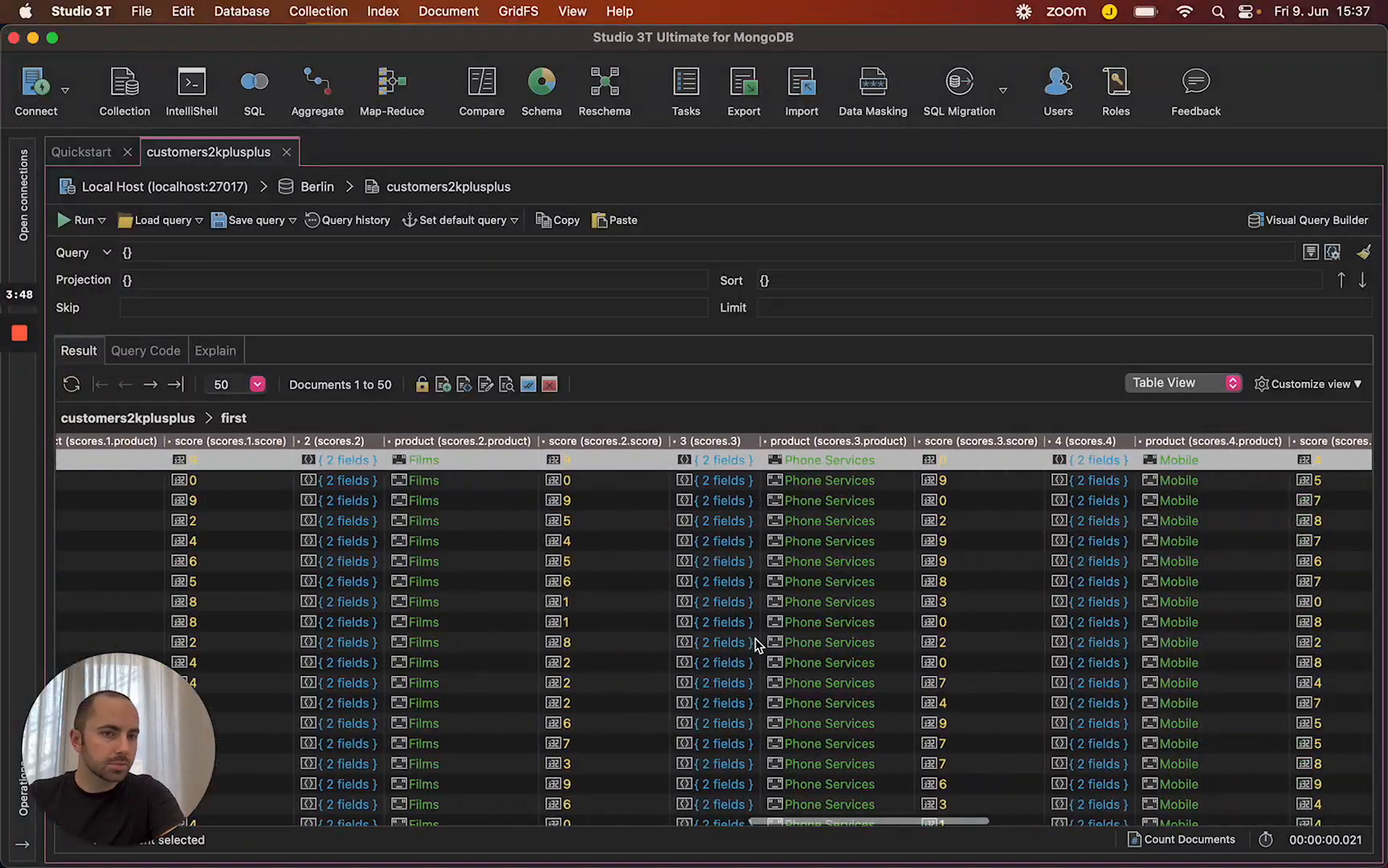
{"action": "scroll", "coordinate": [756, 643], "scroll_direction": "left", "scroll_amount": 10}
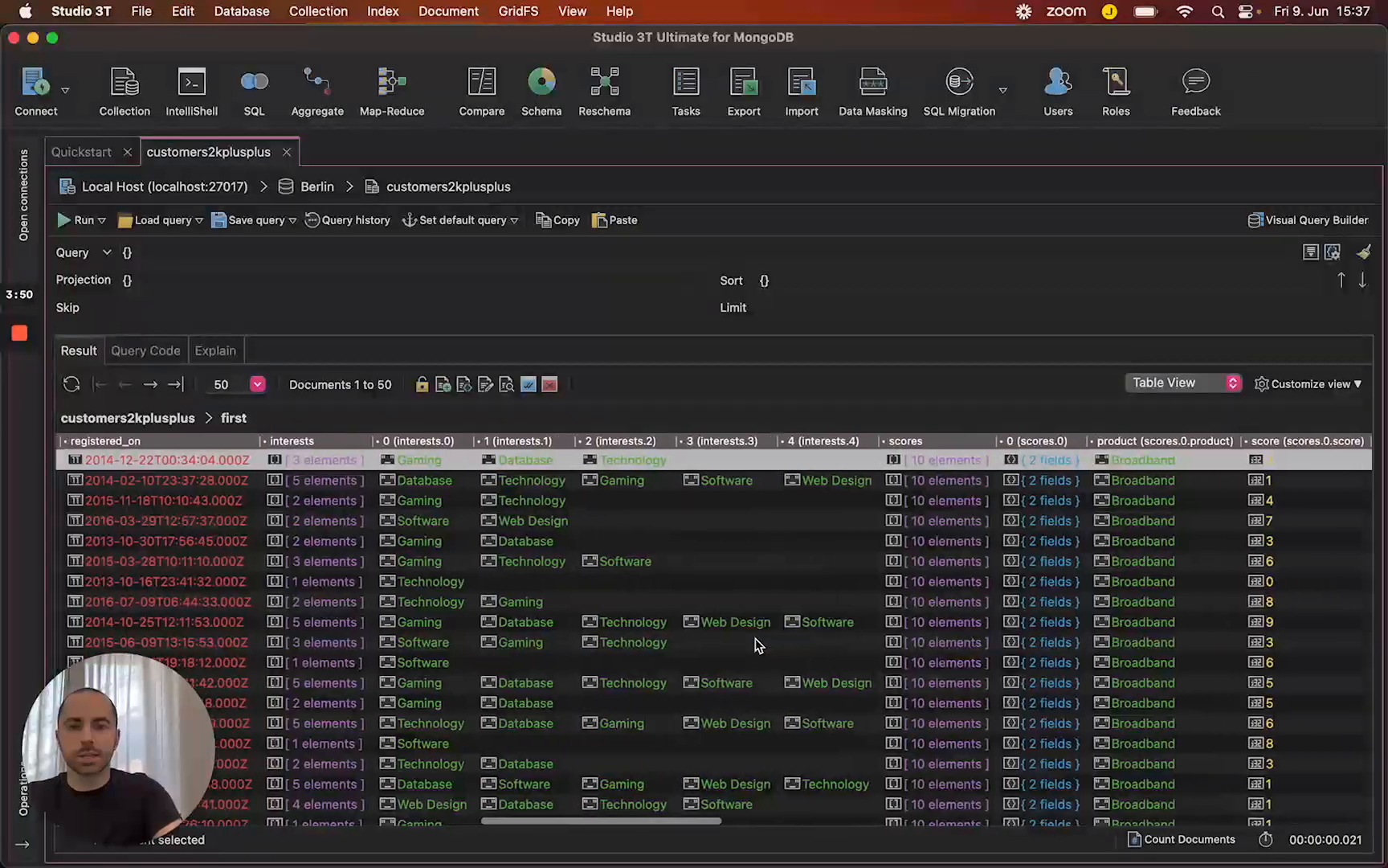
Step: Hide all embedded fields in the table
{"action": "right_click", "coordinate": [575, 469]}
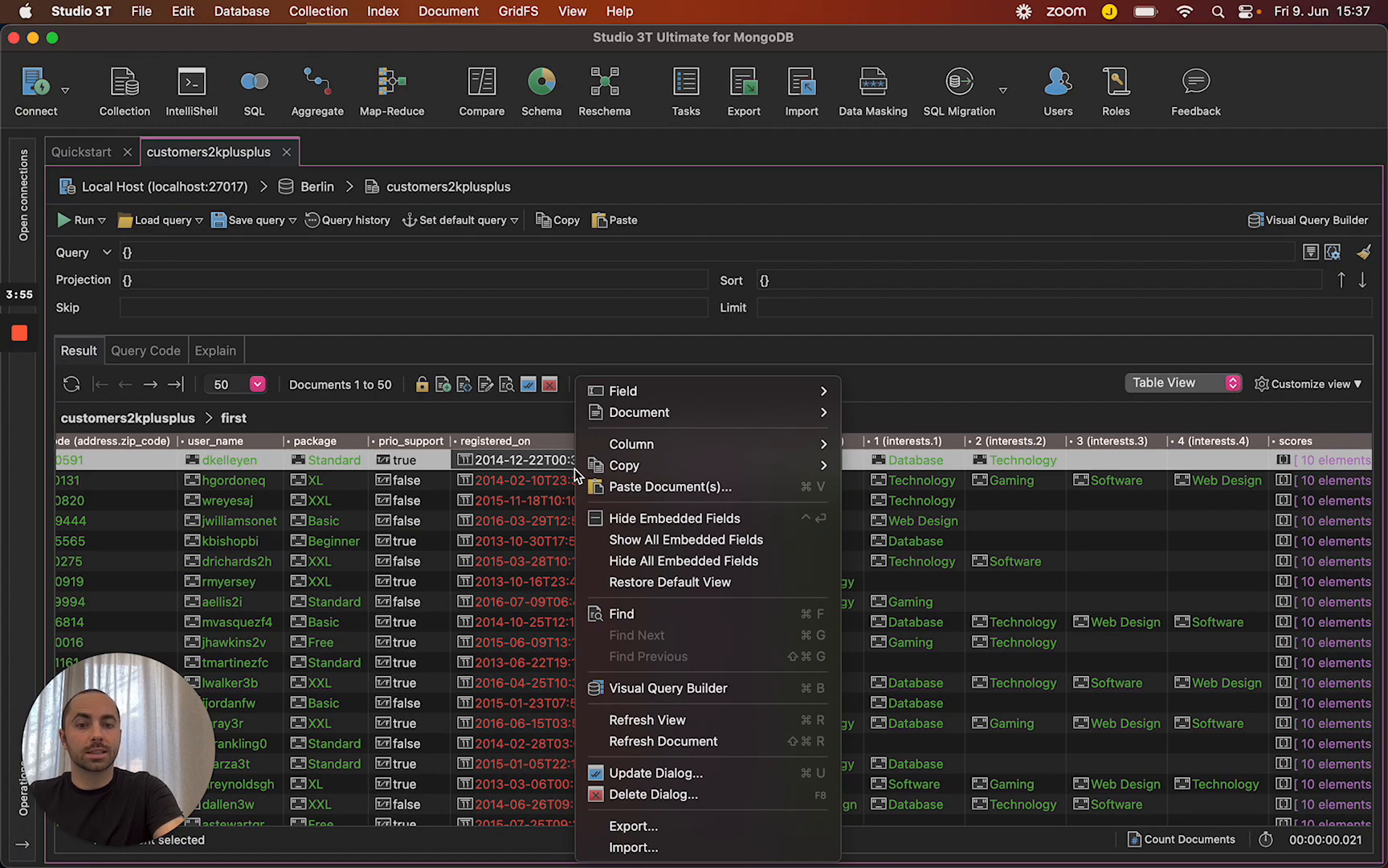
{"action": "left_click", "coordinate": [608, 519]}
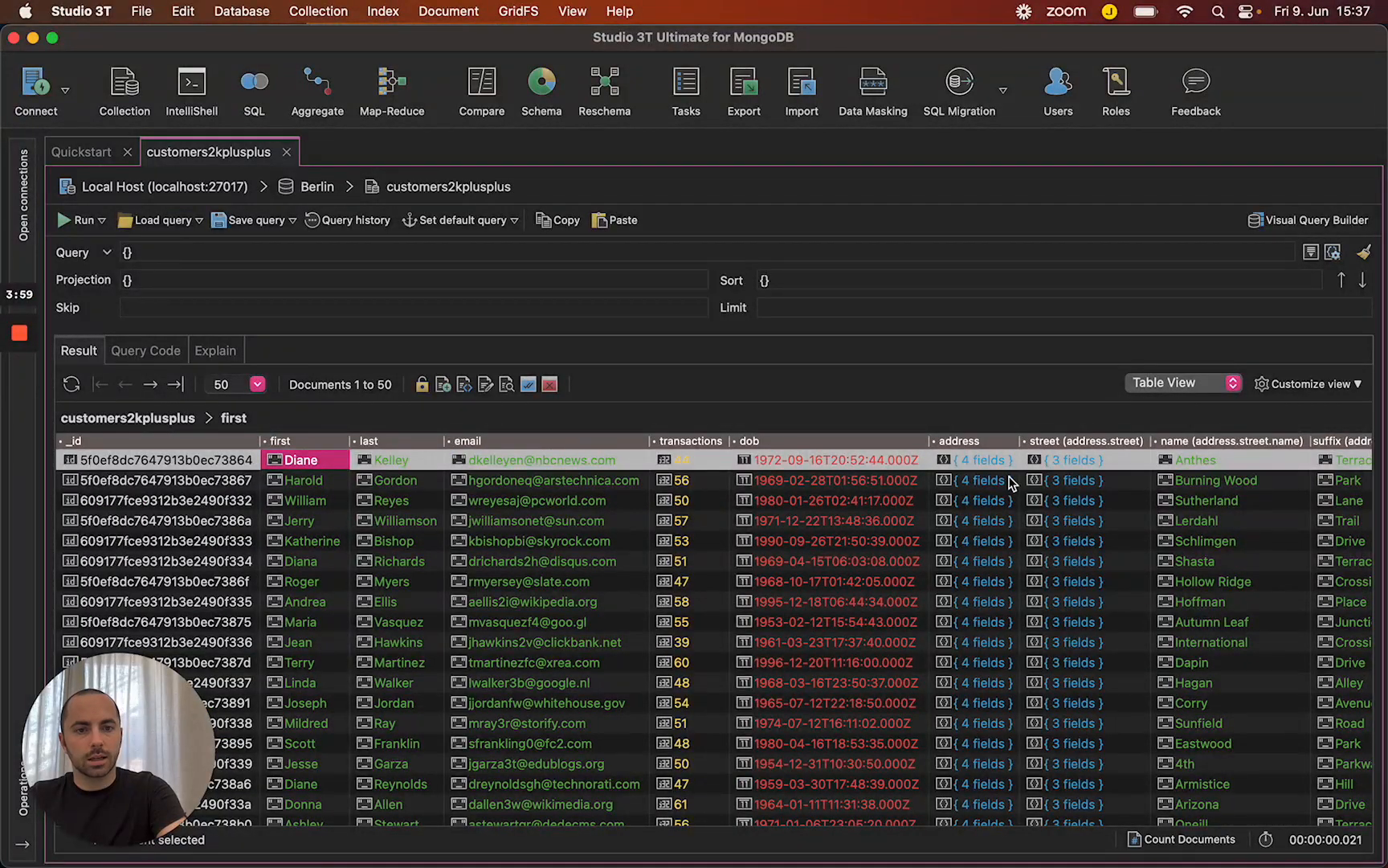
{"action": "right_click", "coordinate": [997, 466]}
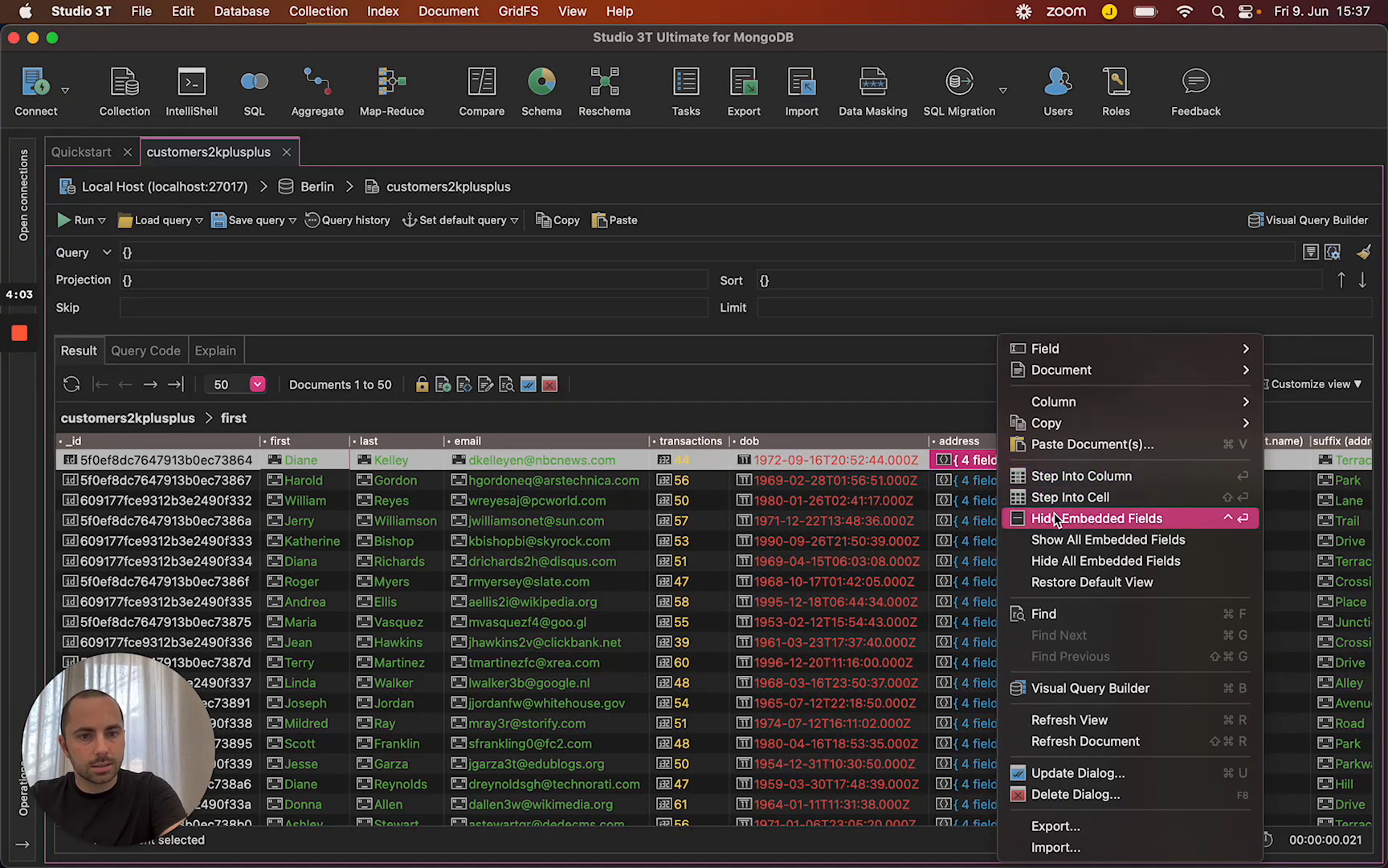
{"action": "left_click", "coordinate": [1060, 558]}
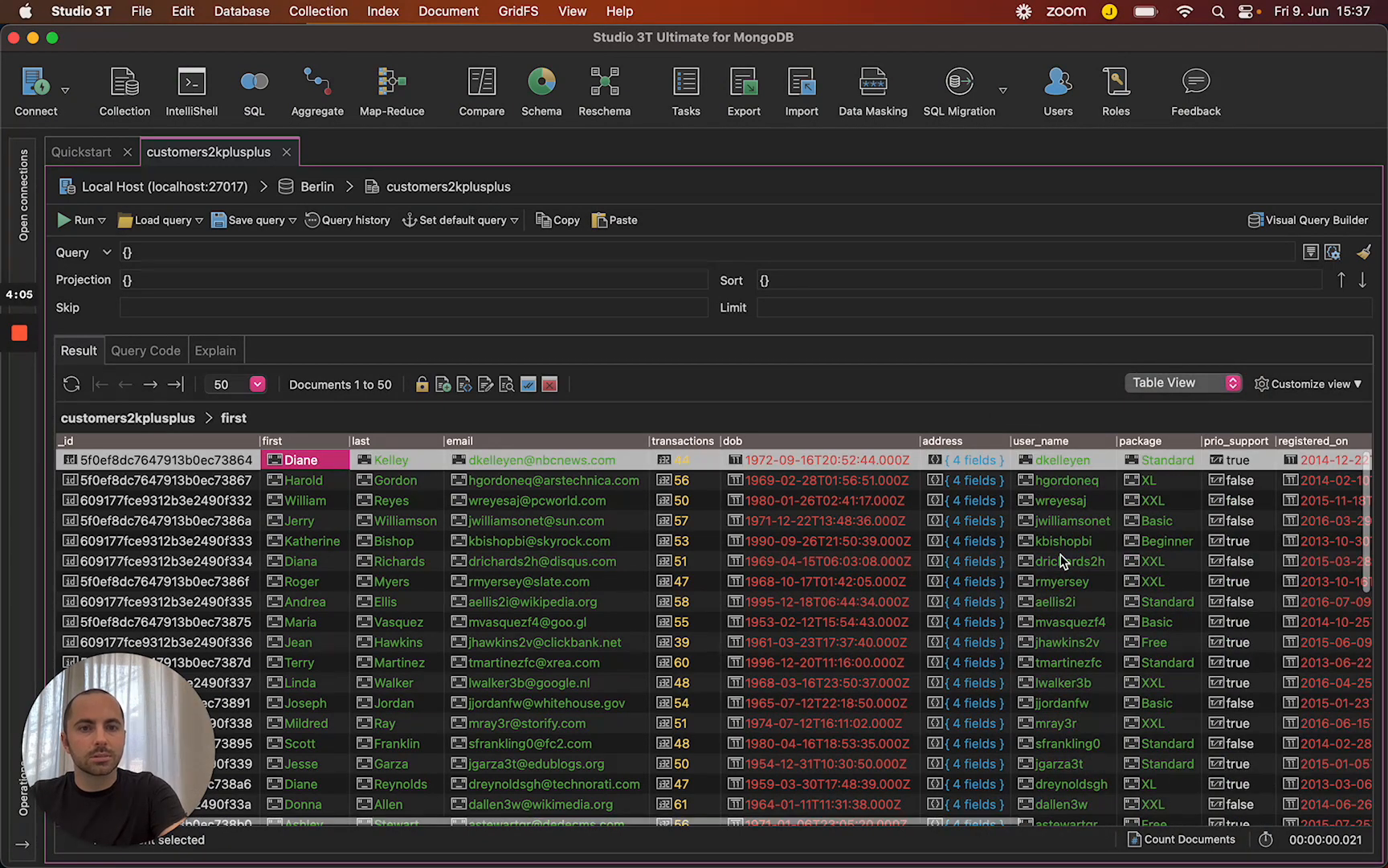
Step: Step into the scores column to inspect its embedded fields, and return to the customers2kplusplus top level
{"action": "scroll", "coordinate": [1061, 559], "scroll_direction": "right", "scroll_amount": 10}
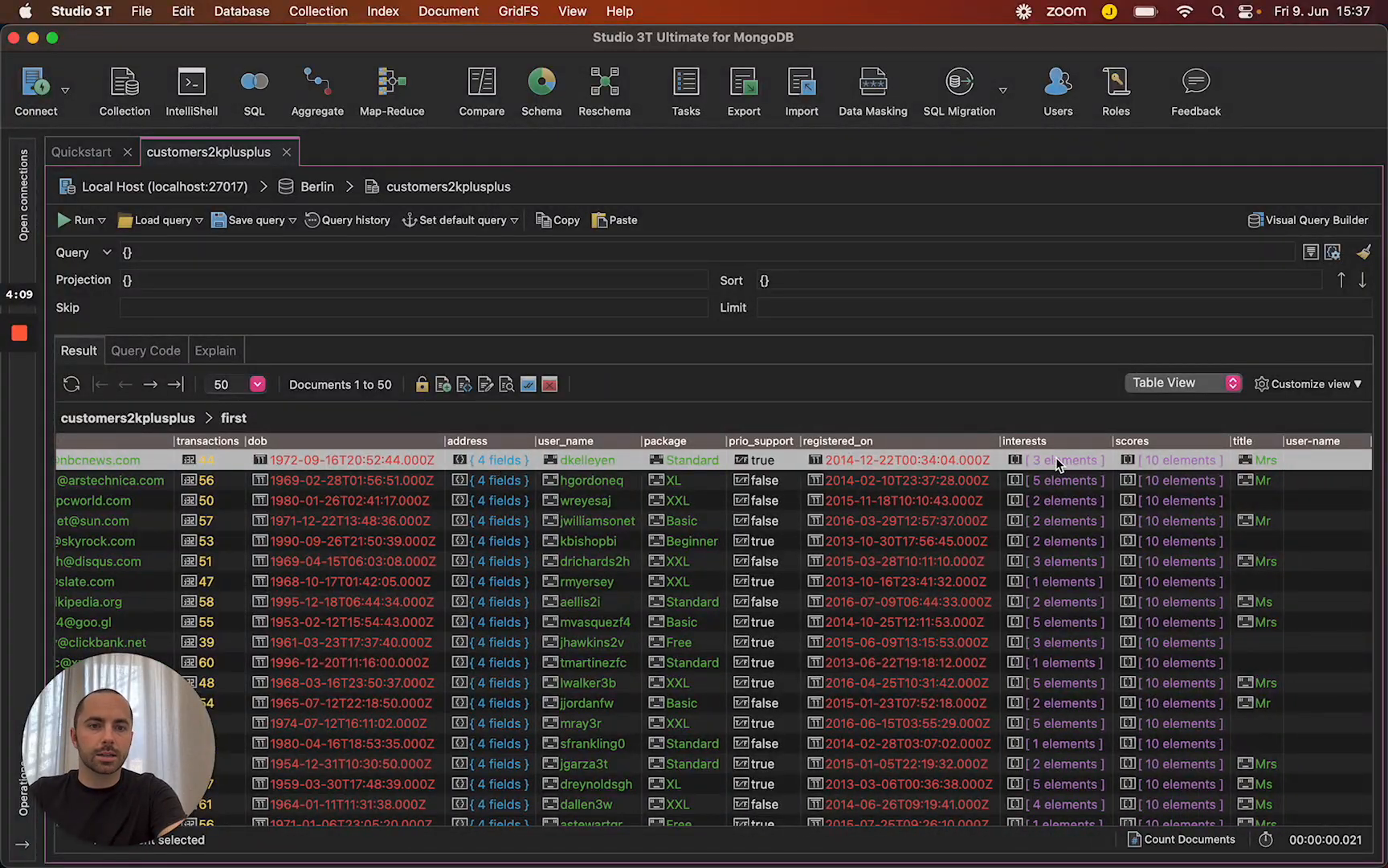
{"action": "double_click", "coordinate": [1172, 476]}
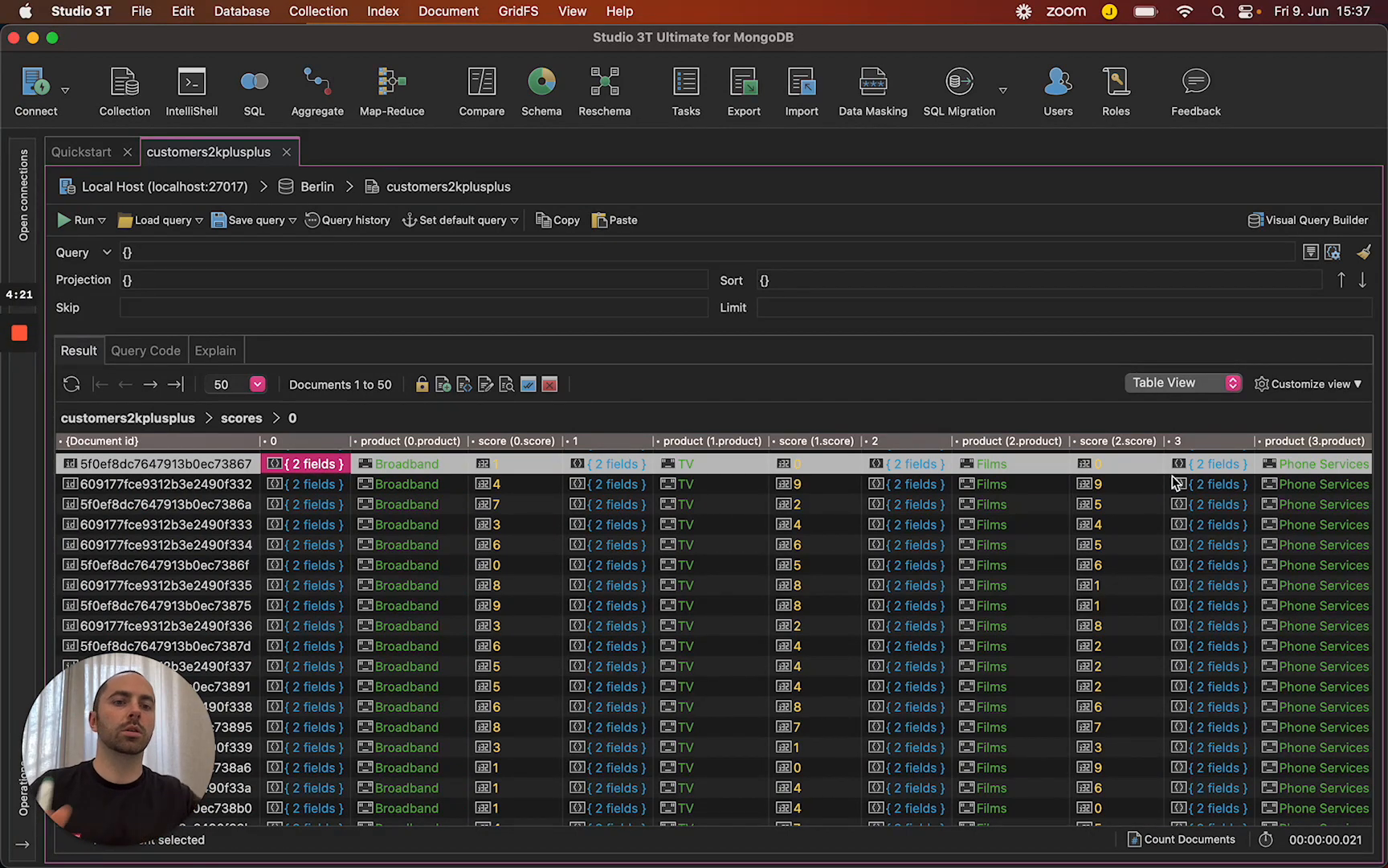
{"action": "left_click", "coordinate": [161, 418]}
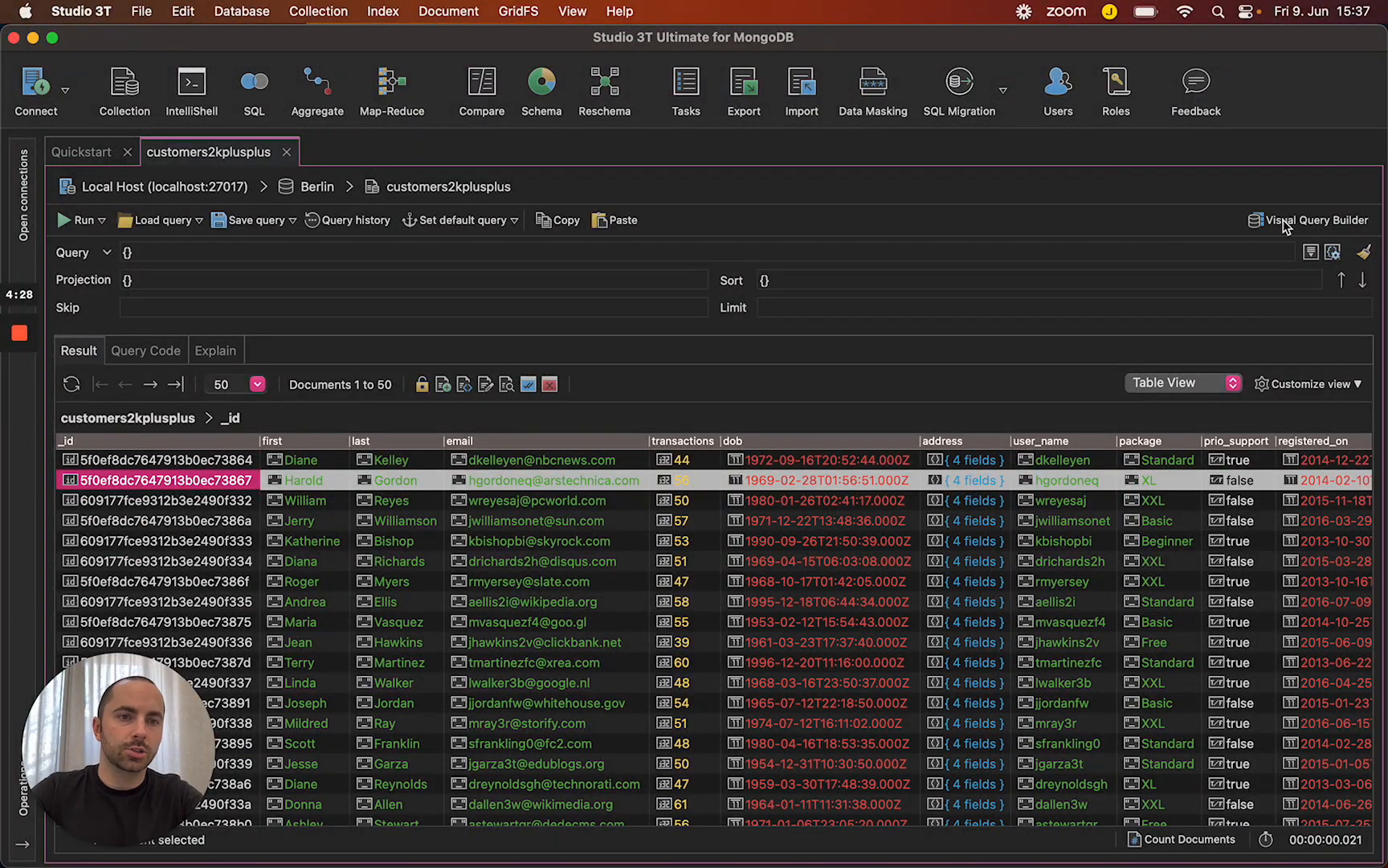
Step: Browse the fields offered for a new query condition in the Visual Query Builder, and clear the query
{"action": "left_click", "coordinate": [1314, 225]}
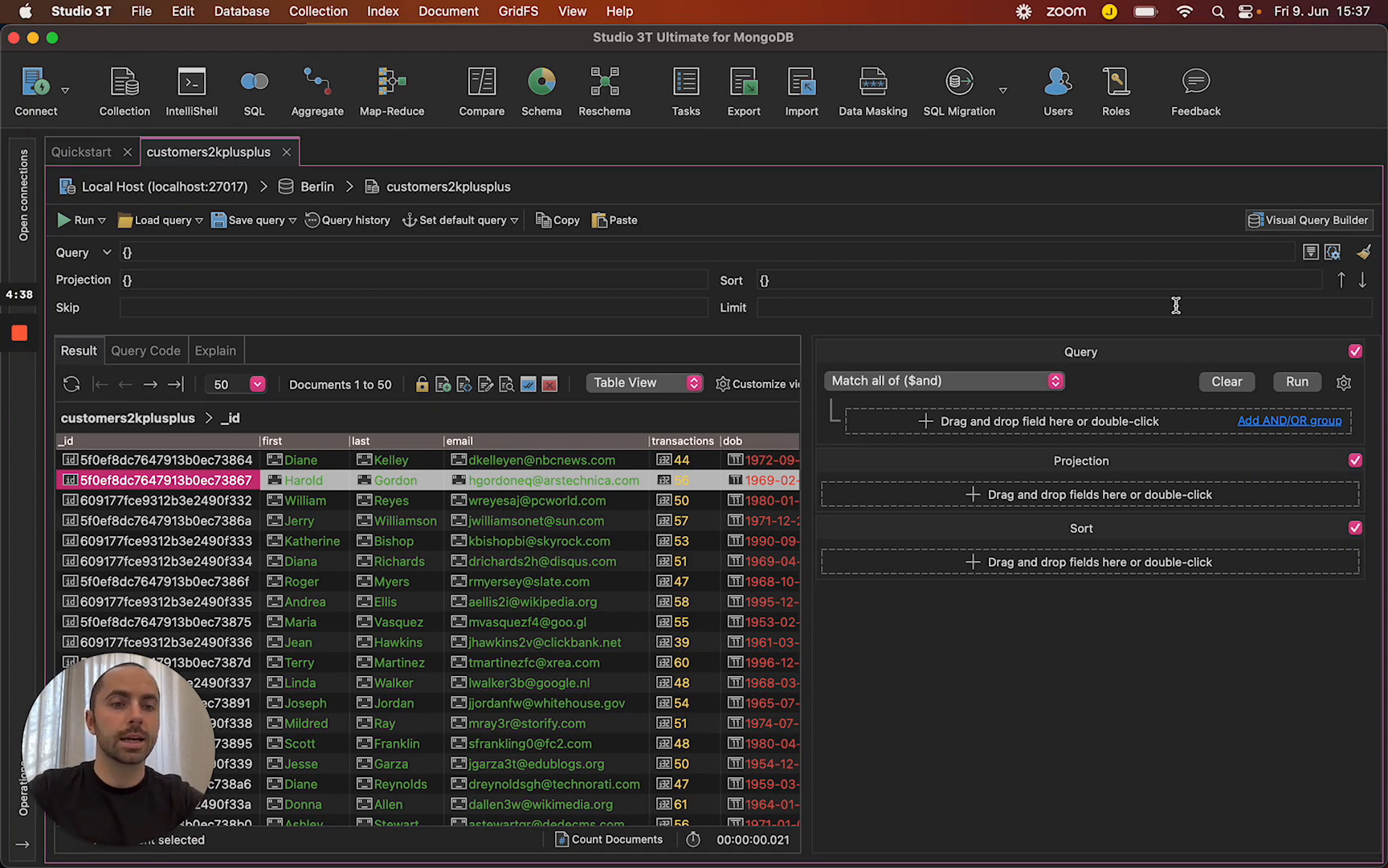
{"action": "double_click", "coordinate": [929, 417]}
{"action": "left_click", "coordinate": [1119, 423]}
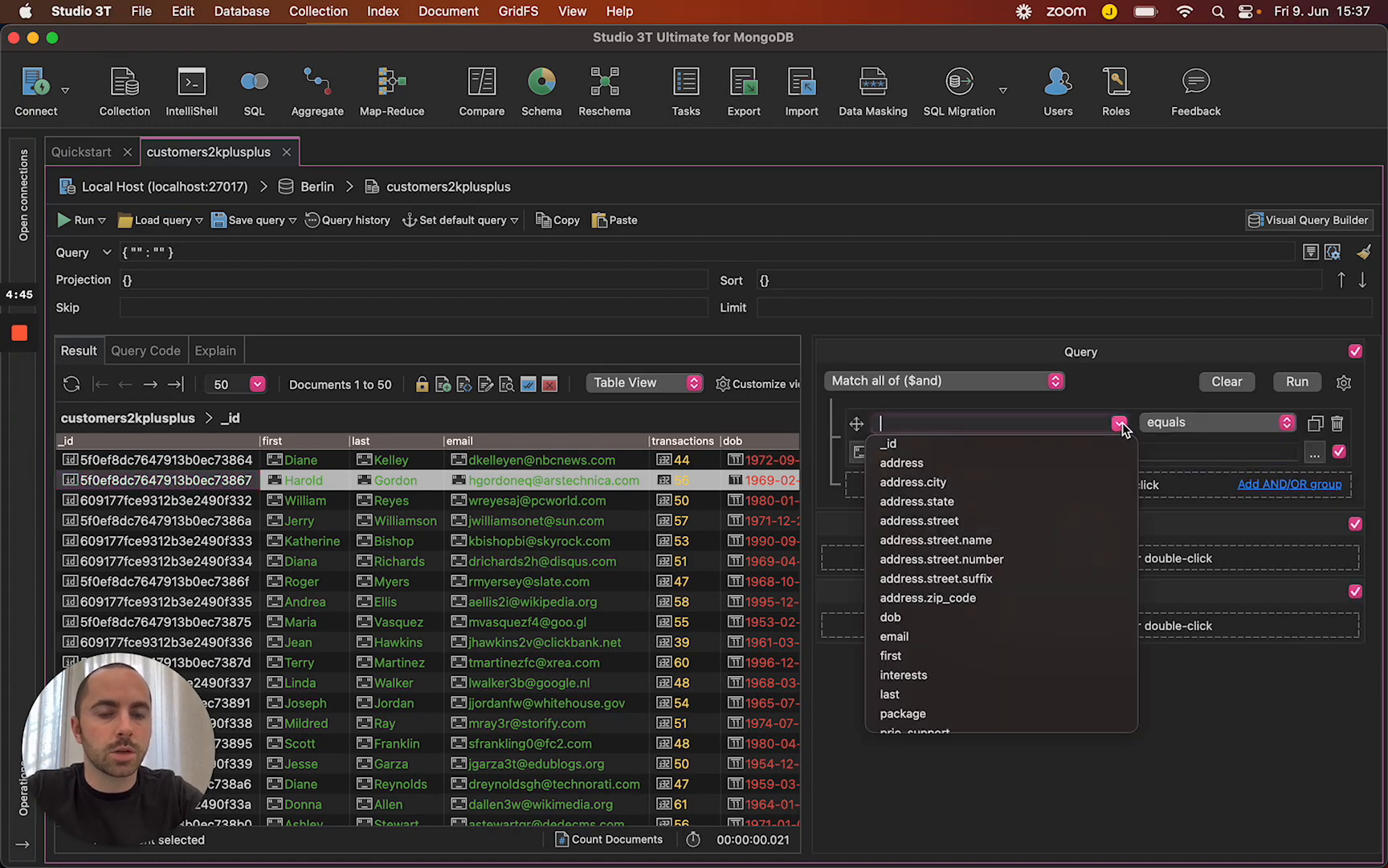
{"action": "scroll", "coordinate": [1034, 586], "scroll_direction": "down", "scroll_amount": 4}
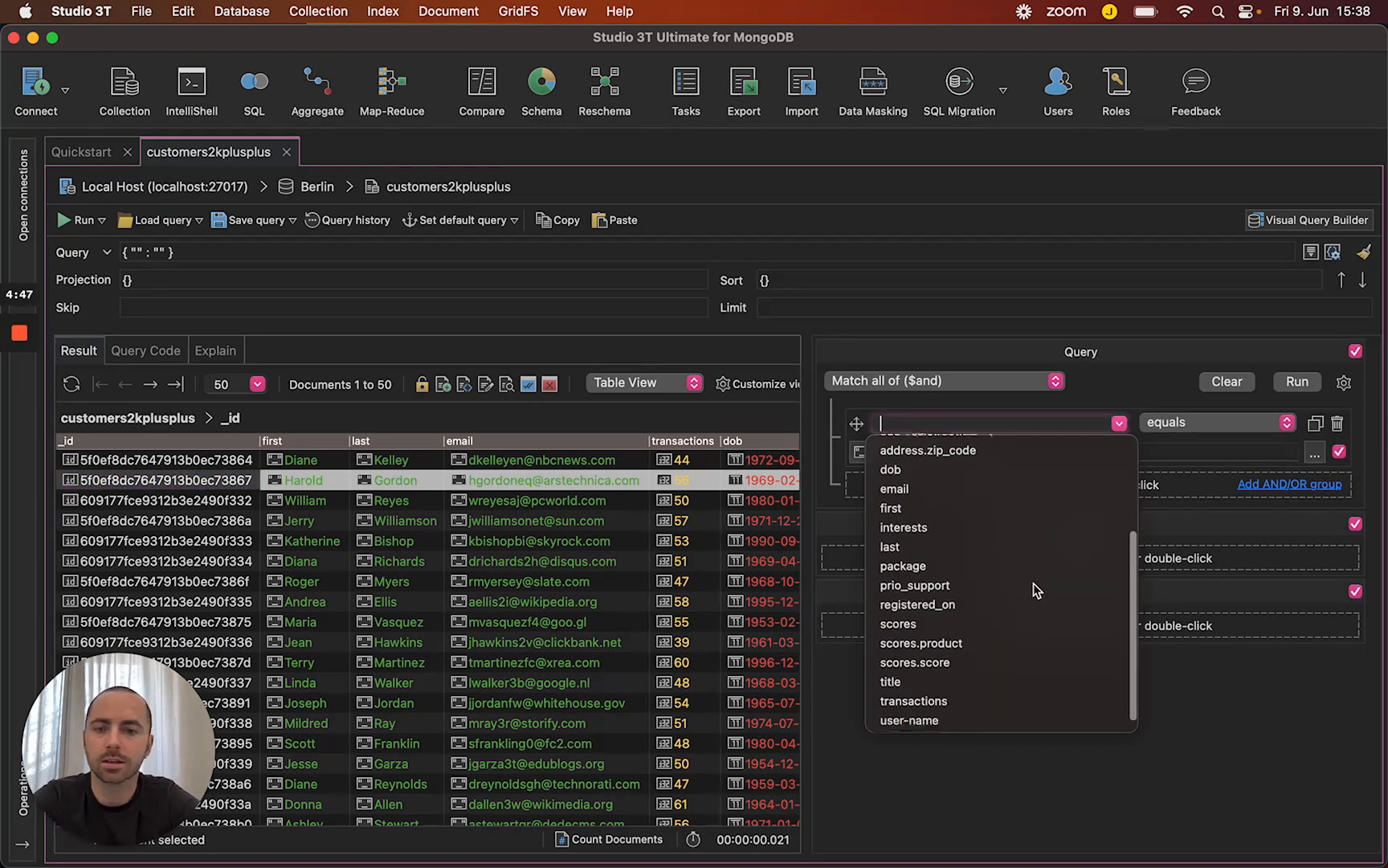
{"action": "scroll", "coordinate": [1034, 585], "scroll_direction": "down", "scroll_amount": 1}
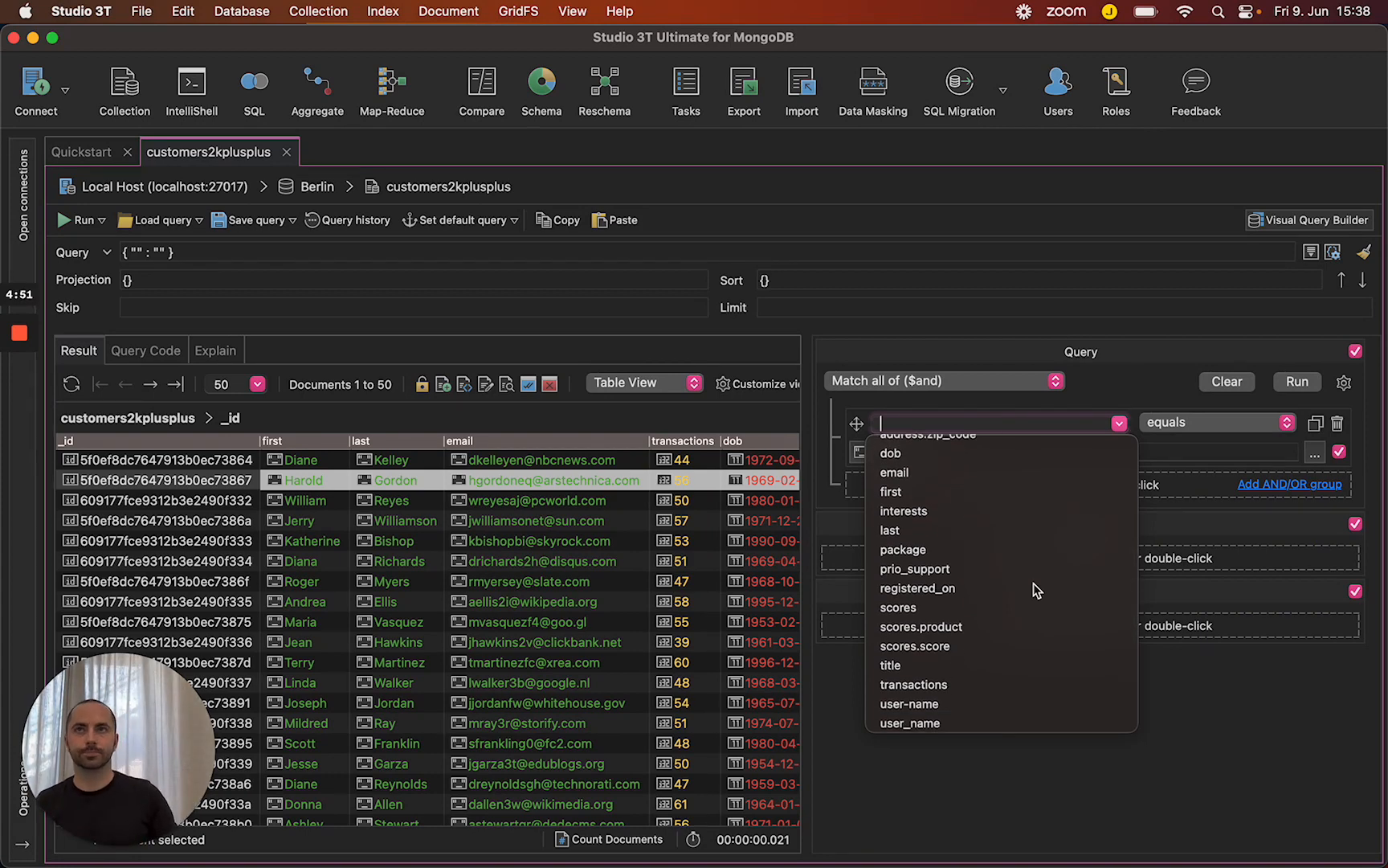
{"action": "left_click", "coordinate": [1055, 768]}
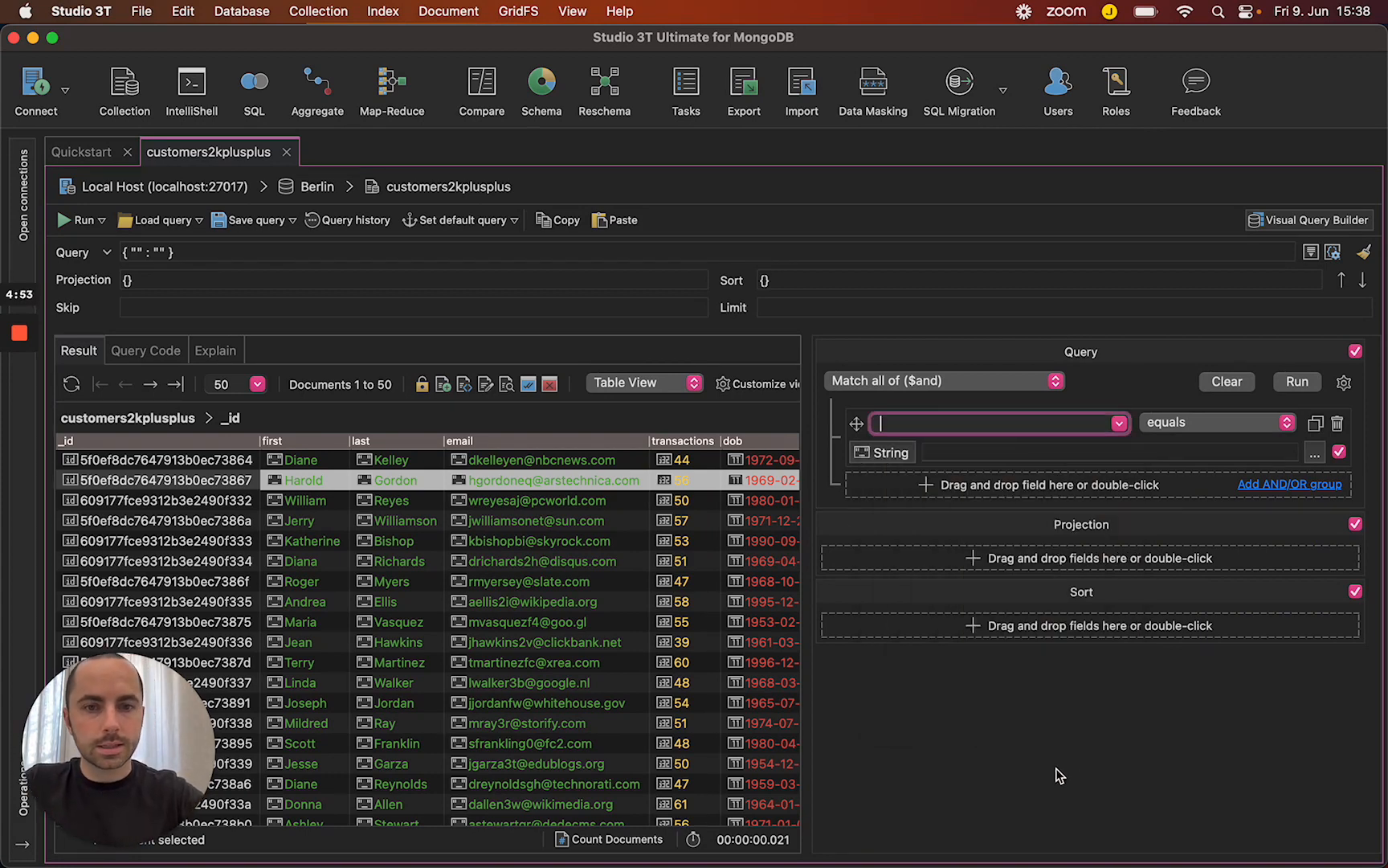
{"action": "left_click", "coordinate": [1226, 381]}
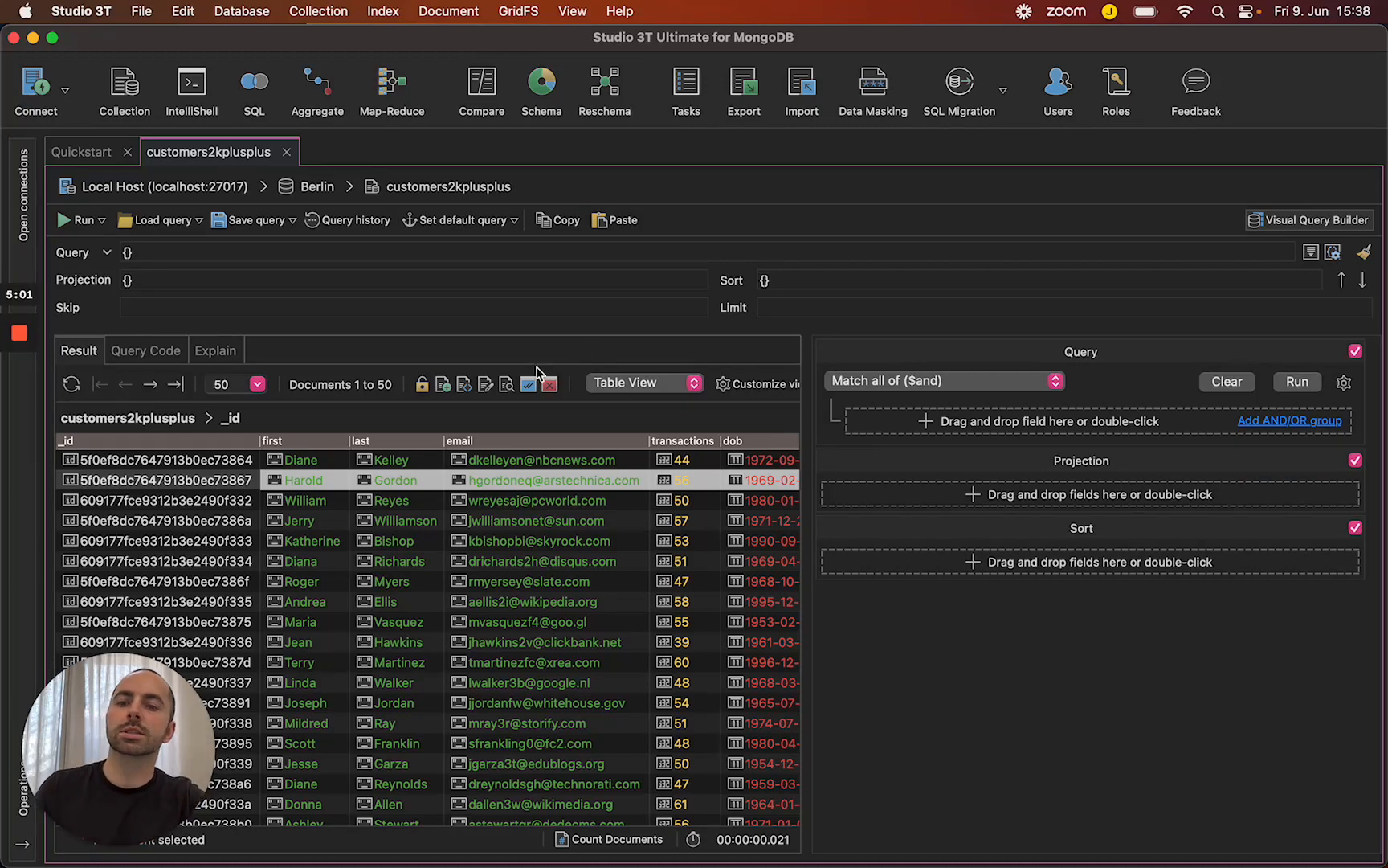
Step: Bring the connection tree back into view and close the Visual Query Builder
{"action": "left_click", "coordinate": [17, 848]}
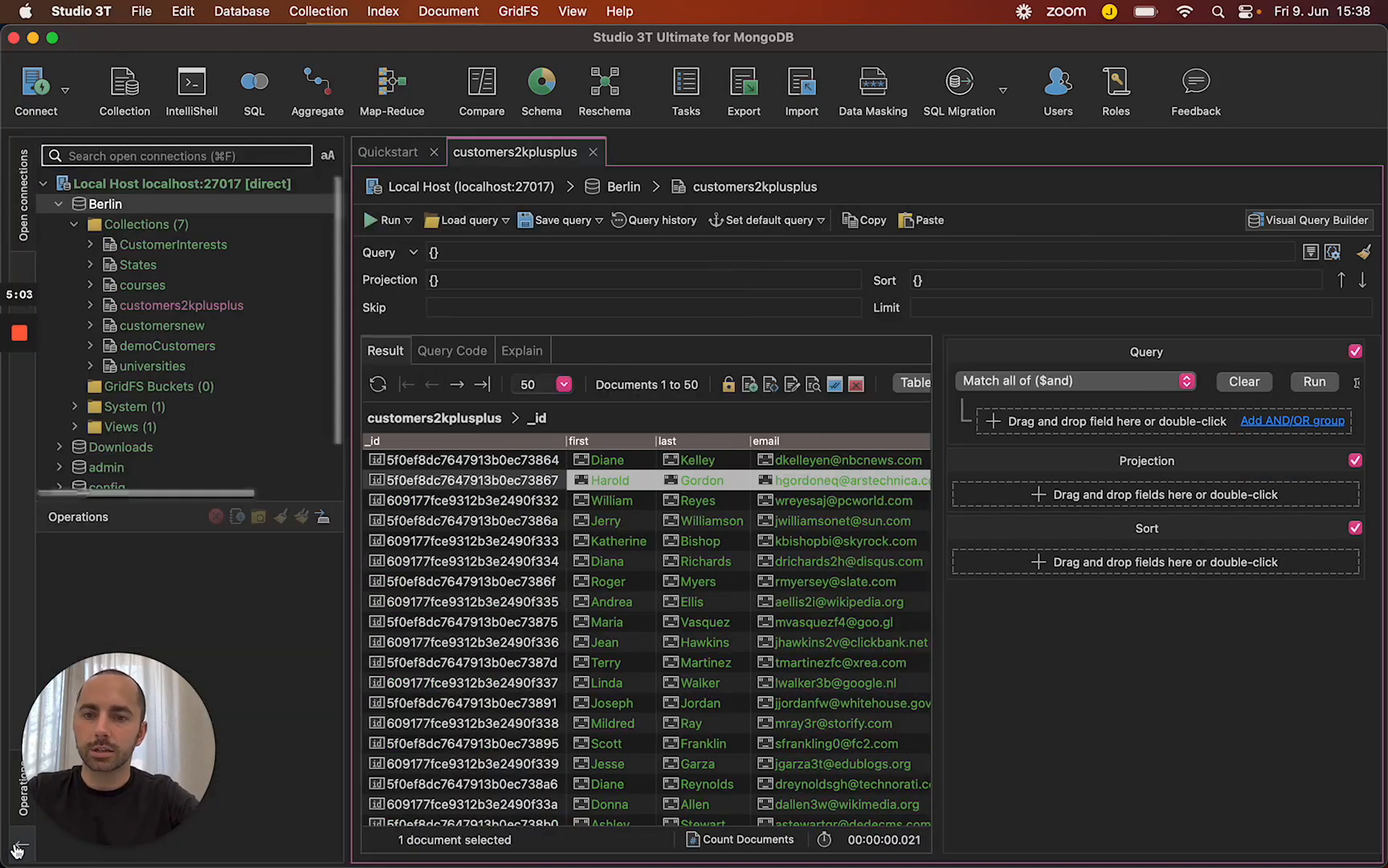
{"action": "left_click", "coordinate": [1283, 221]}
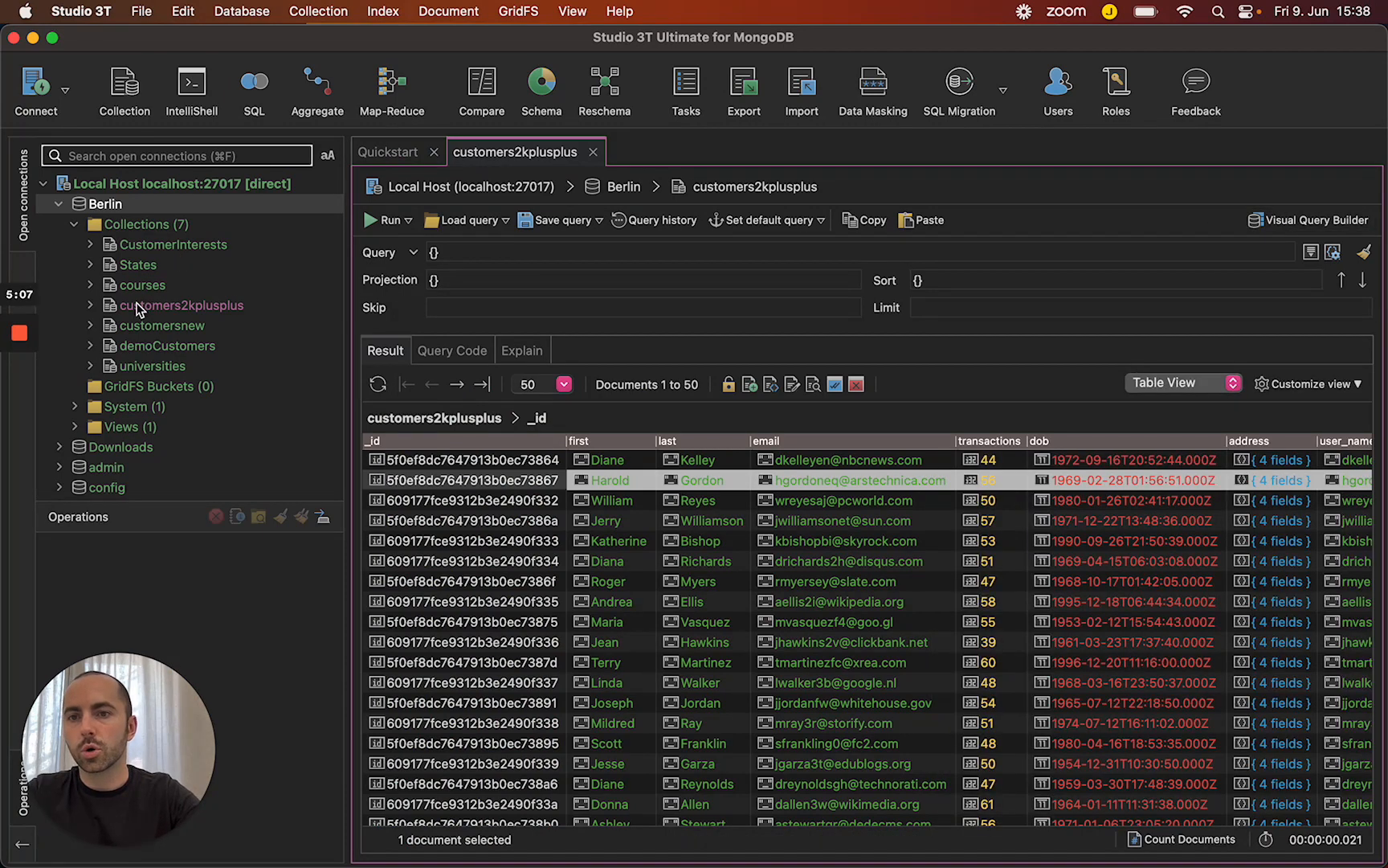
Step: Expand the customers2kplusplus collection and open the Index Manager for its indexes
{"action": "mouse_move", "coordinate": [138, 310]}
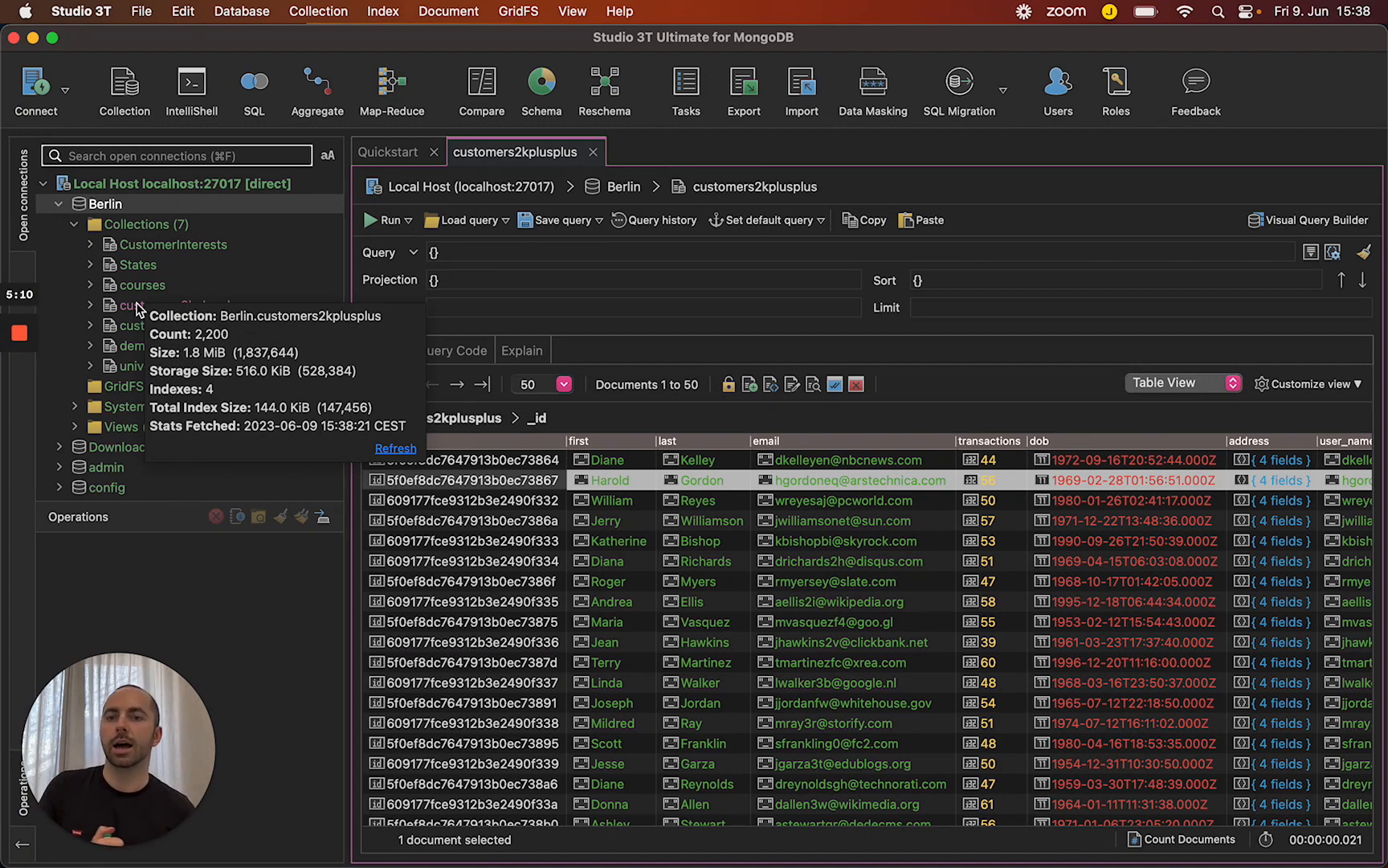
{"action": "left_click", "coordinate": [93, 305]}
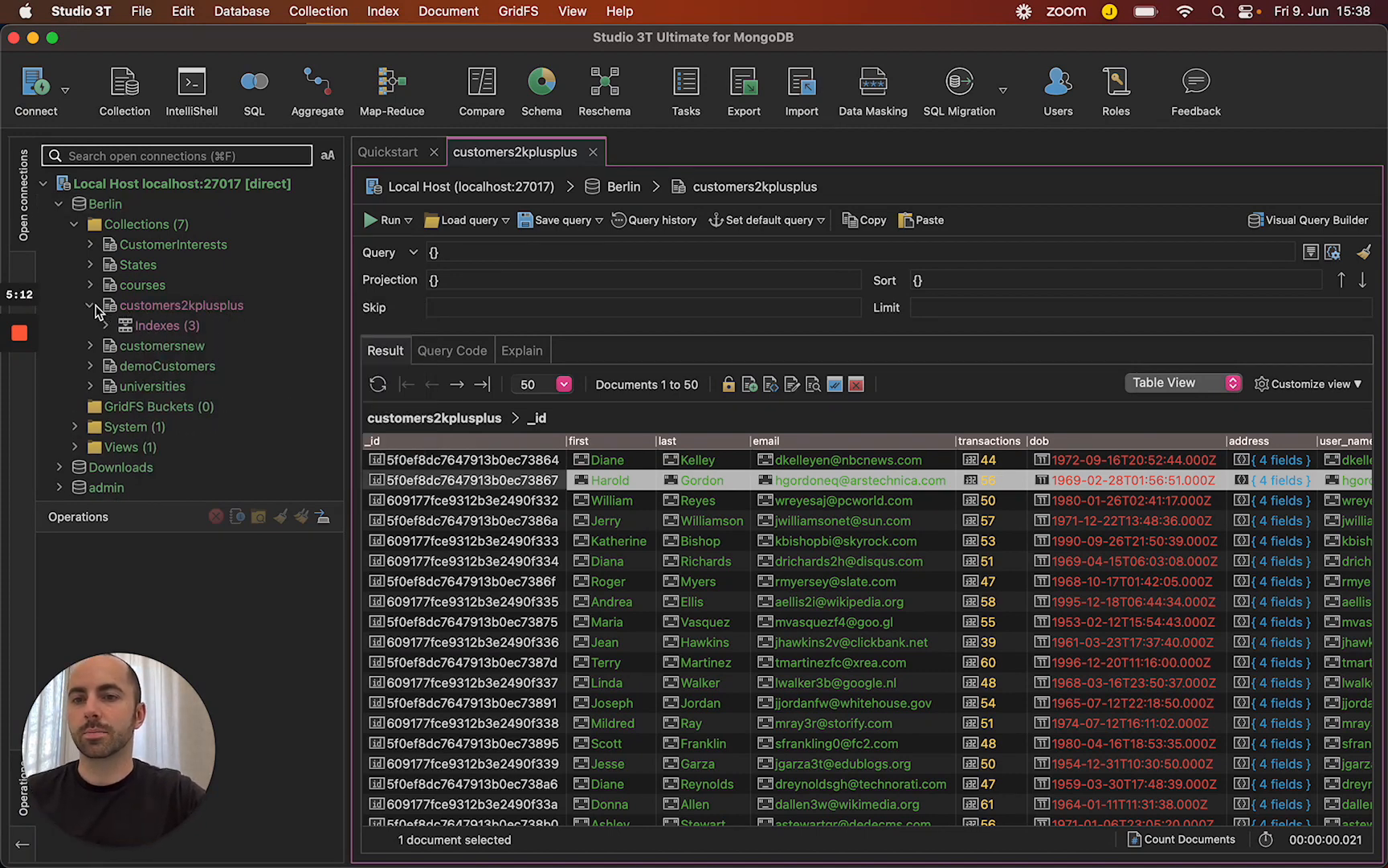
{"action": "mouse_move", "coordinate": [206, 371]}
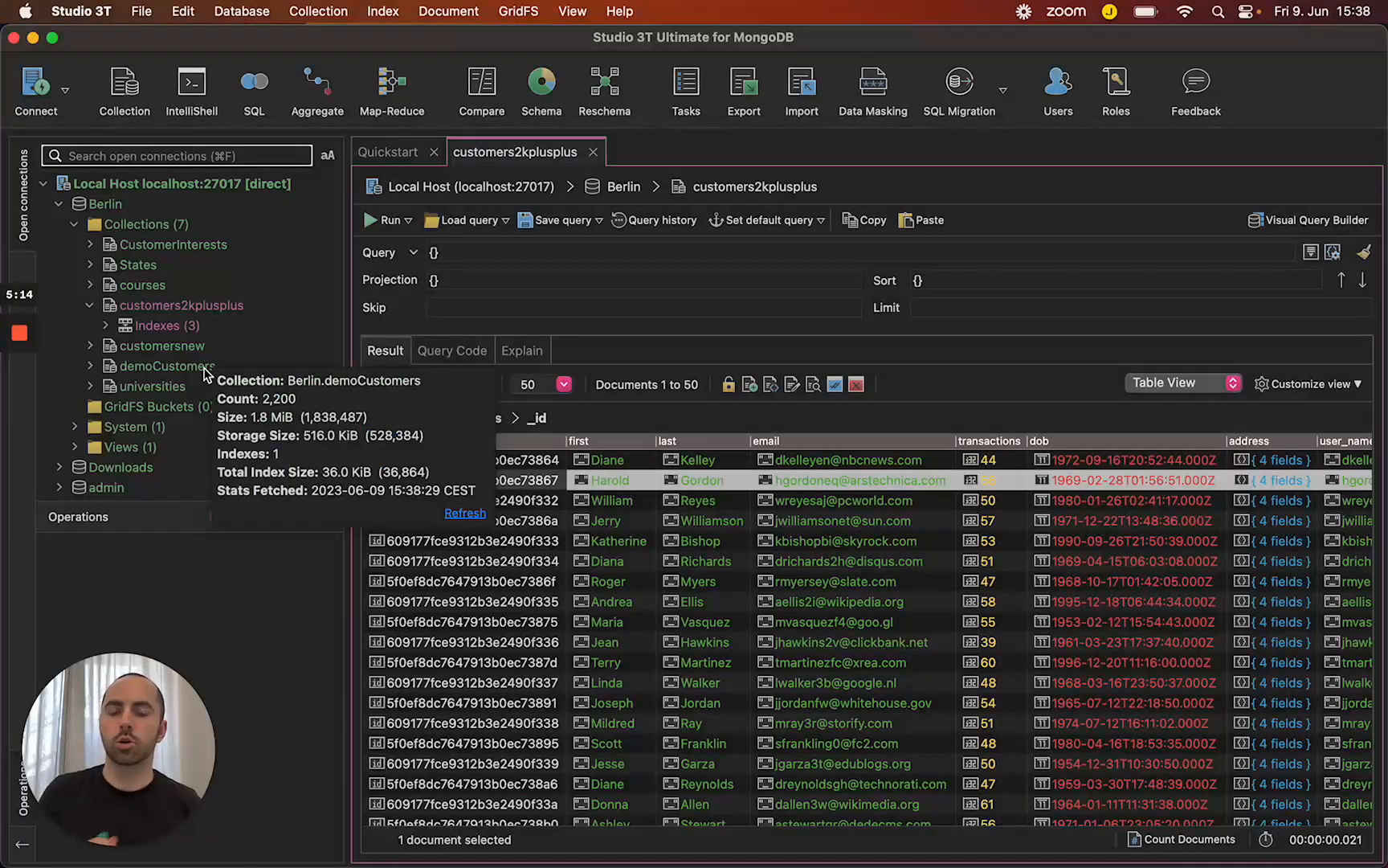
{"action": "left_click", "coordinate": [159, 326]}
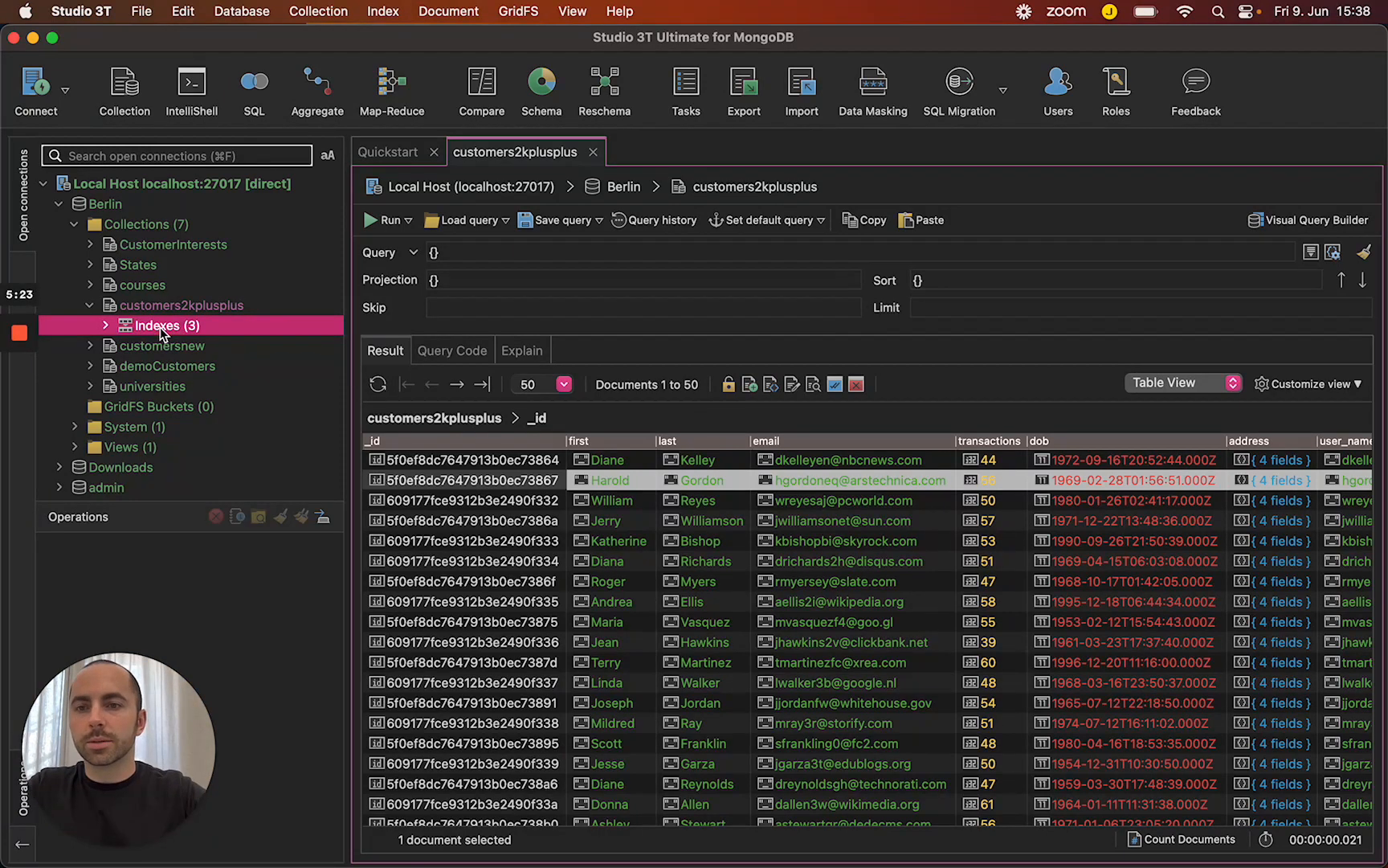
{"action": "double_click", "coordinate": [159, 326]}
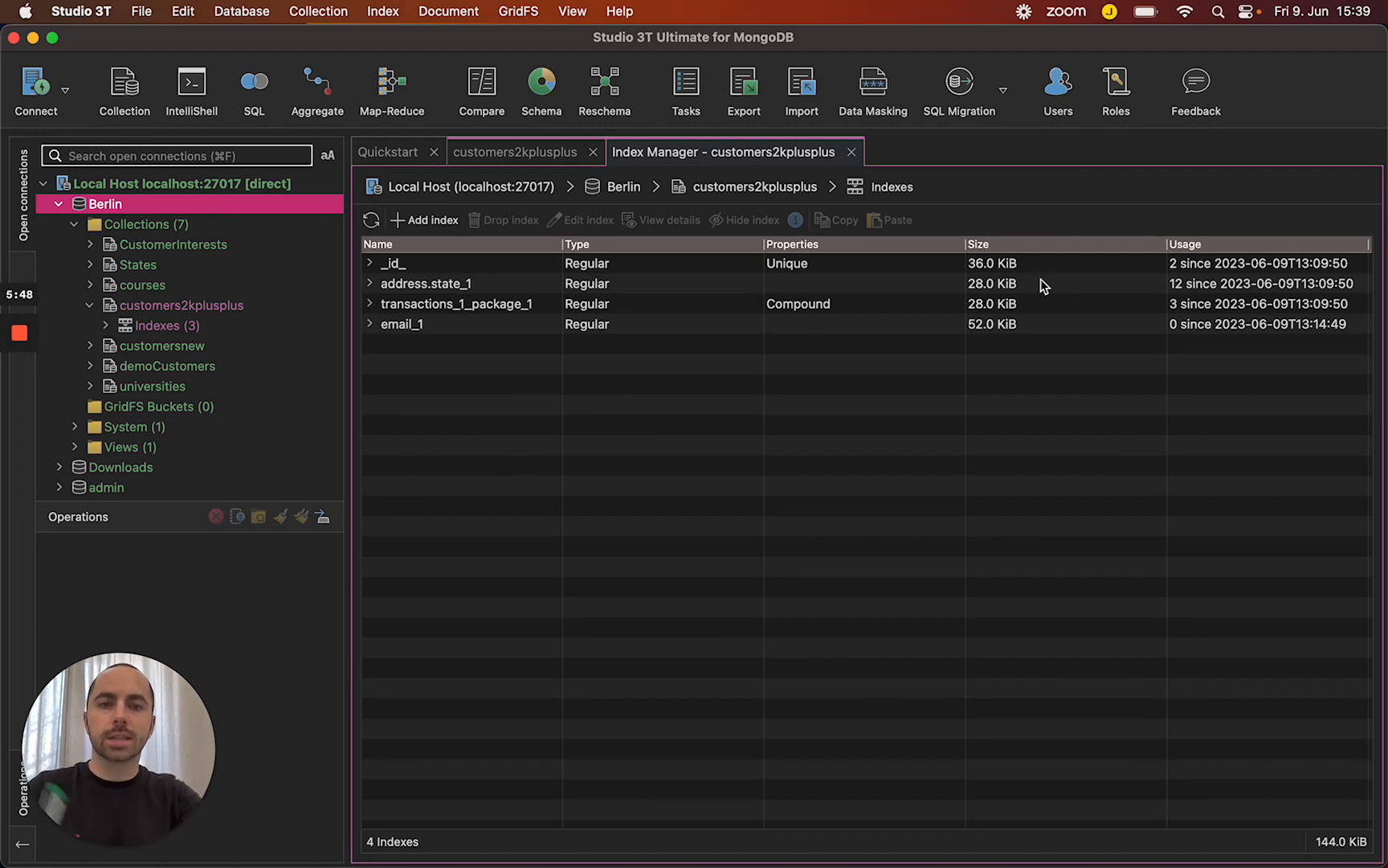
Step: Examine the size and usage of each customers2kplusplus index in turn, and close the Index Manager
{"action": "left_click", "coordinate": [1271, 268]}
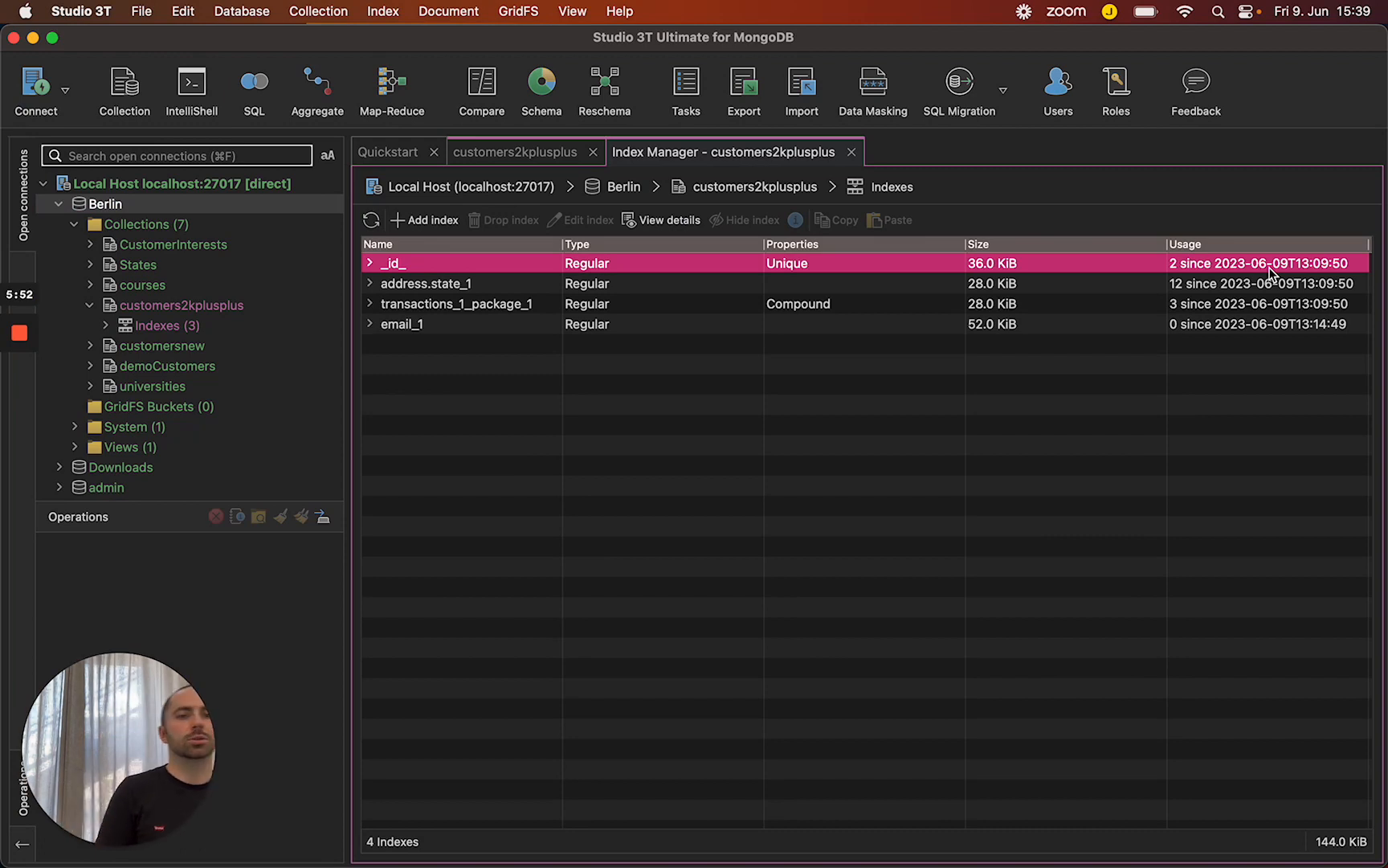
{"action": "key", "text": "Down"}
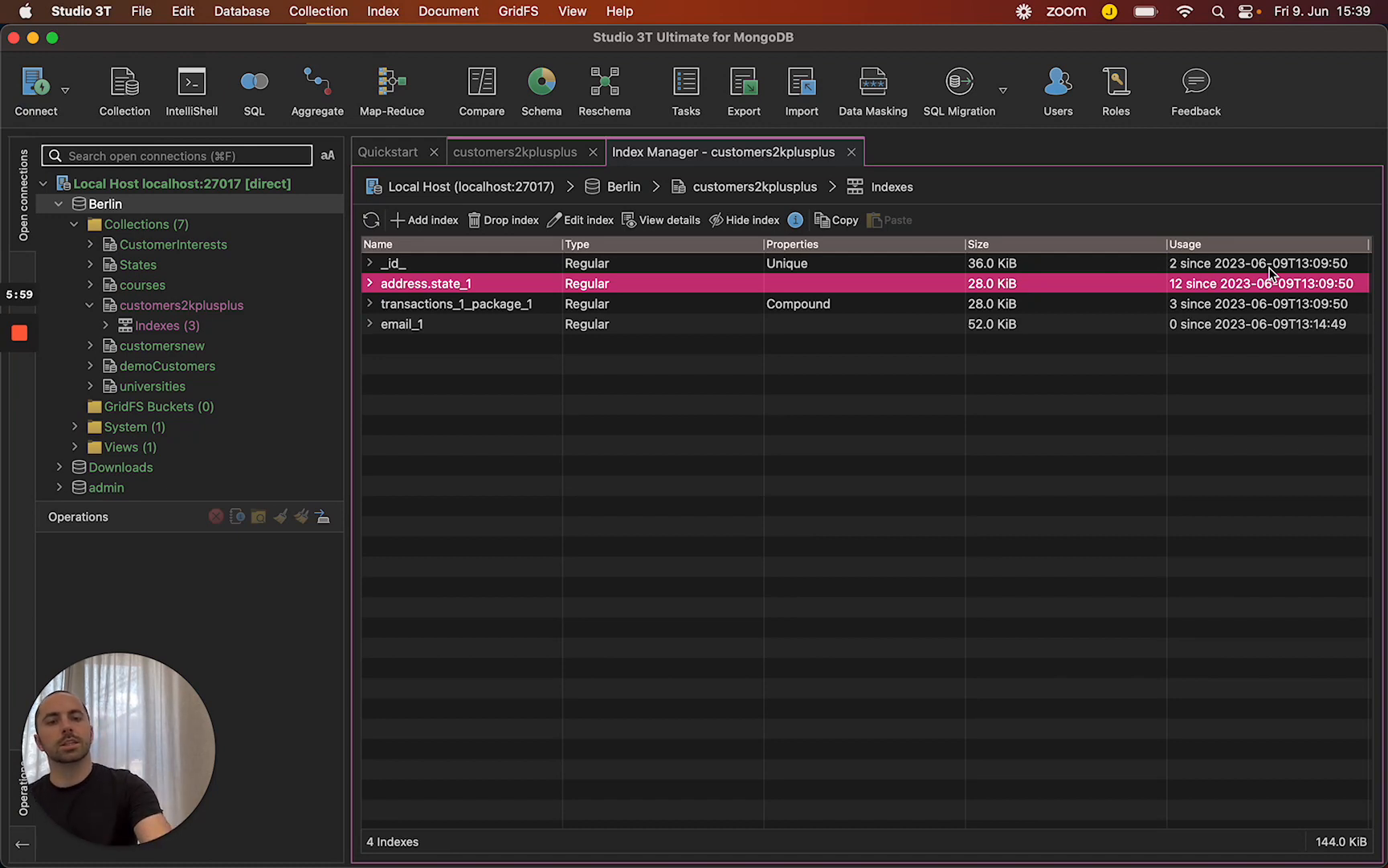
{"action": "key", "text": "Down"}
{"action": "key", "text": "Down"}
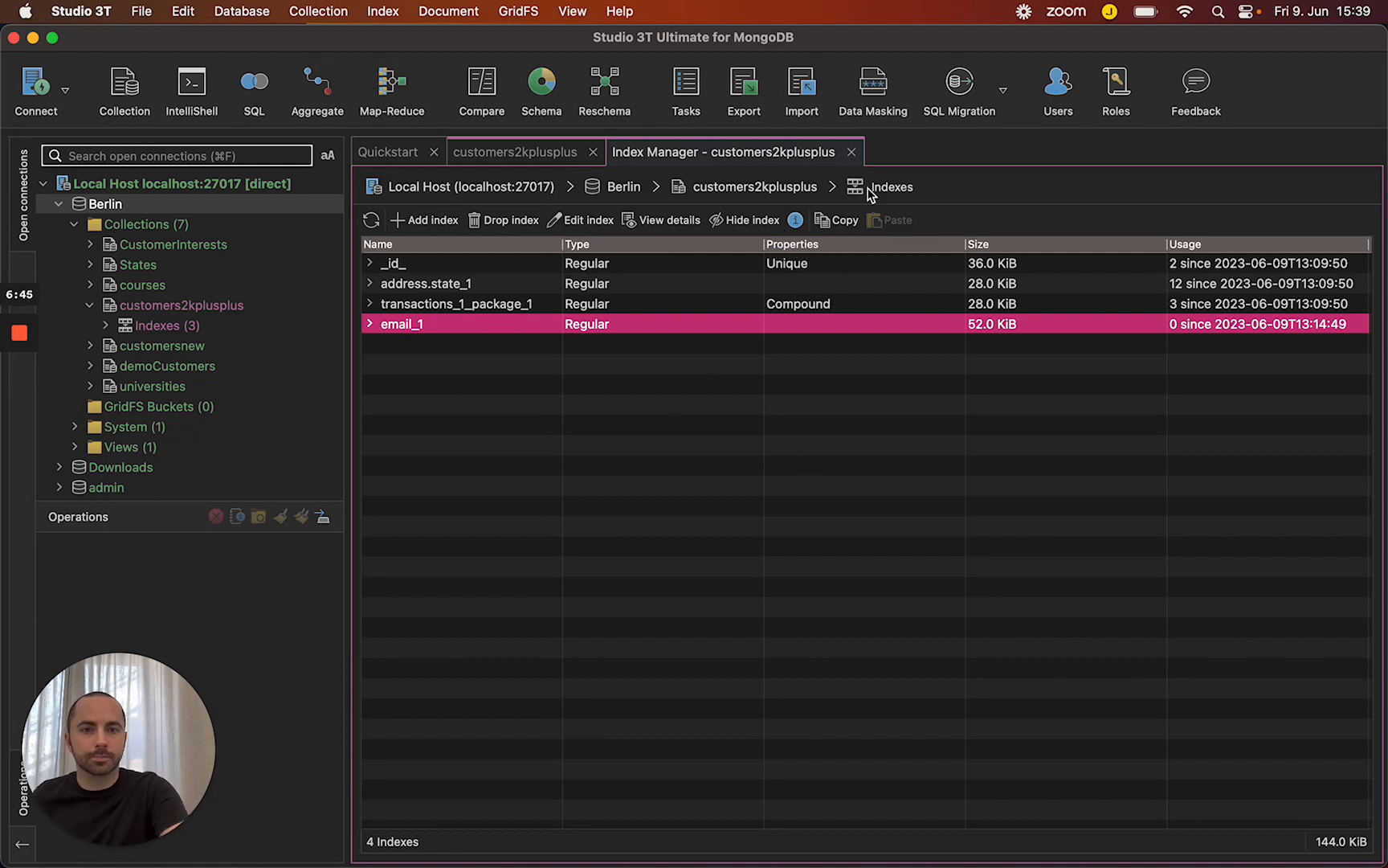
{"action": "left_click", "coordinate": [851, 152]}
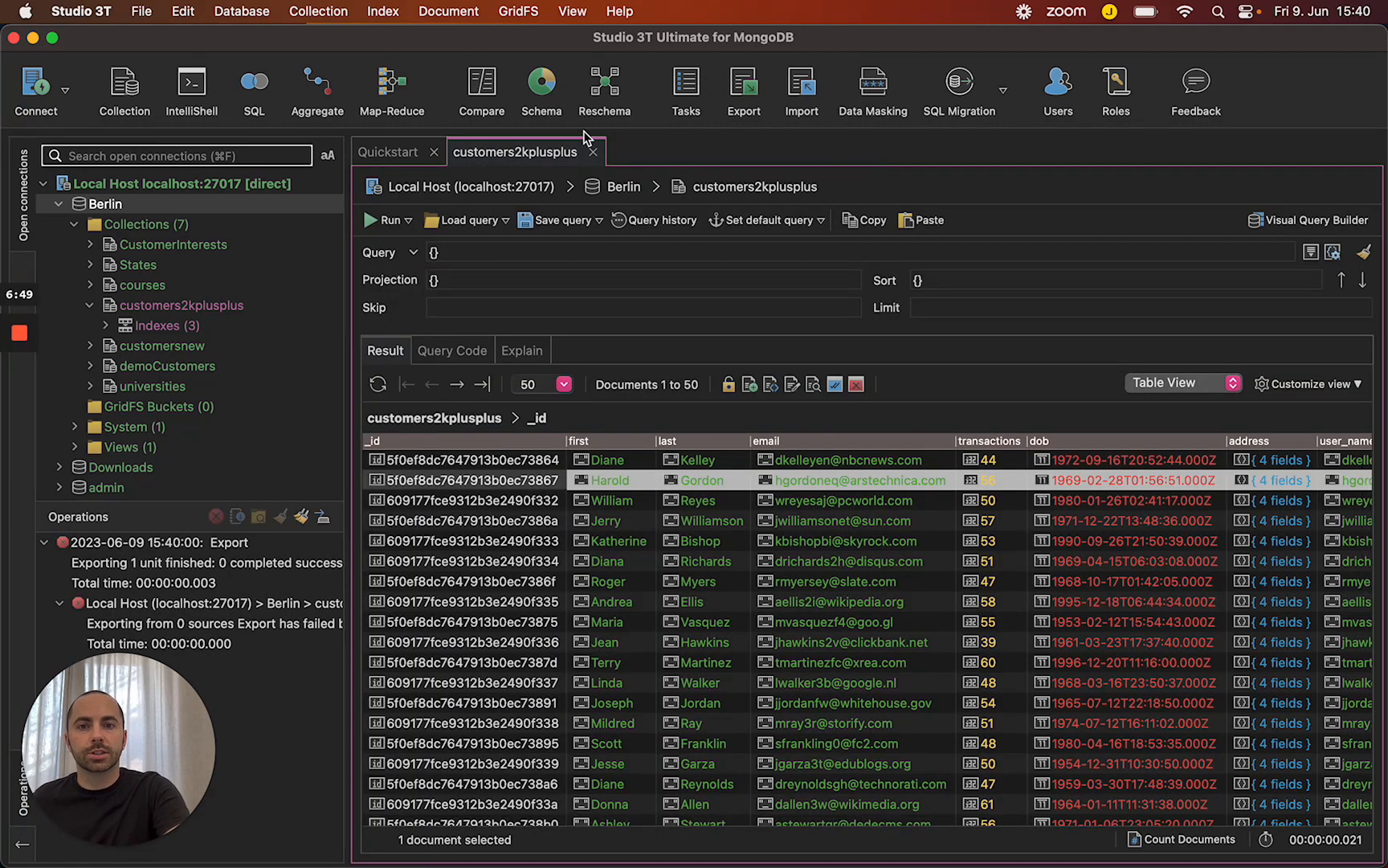
Step: Close the customers2kplusplus collection tab and open a Search in tab covering all collections of the Berlin database
{"action": "left_click", "coordinate": [593, 152]}
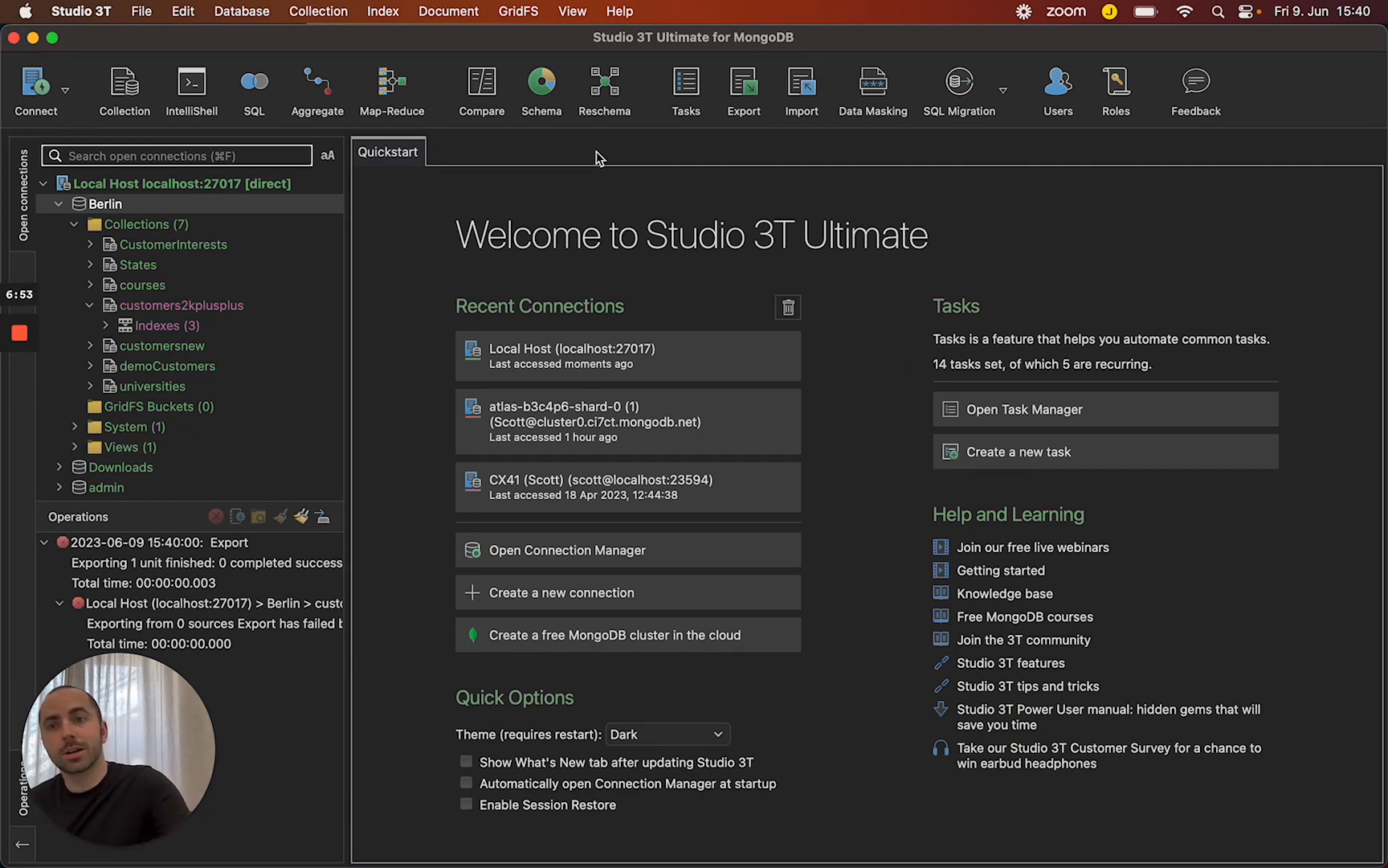
{"action": "left_click", "coordinate": [144, 12]}
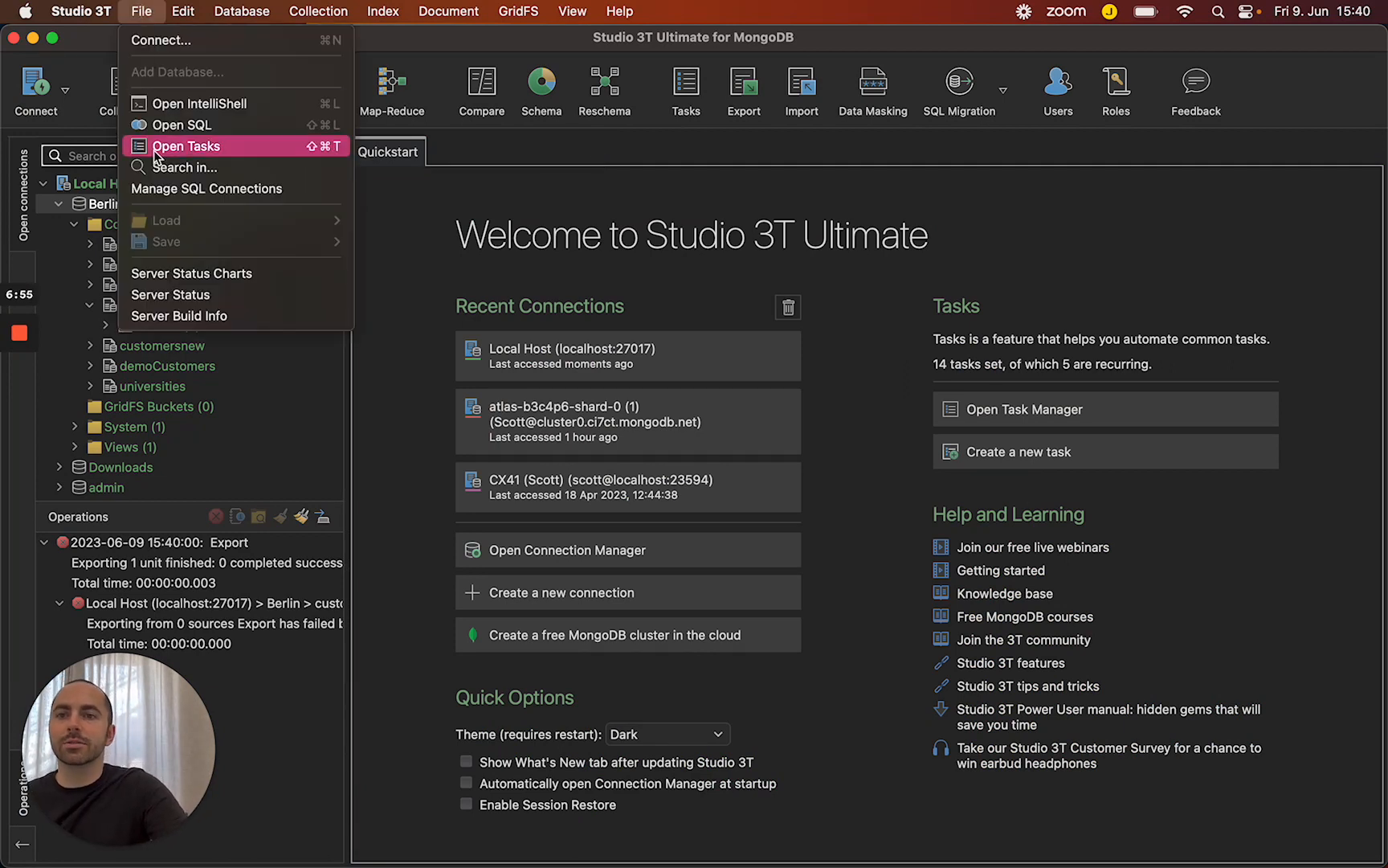
{"action": "left_click", "coordinate": [162, 168]}
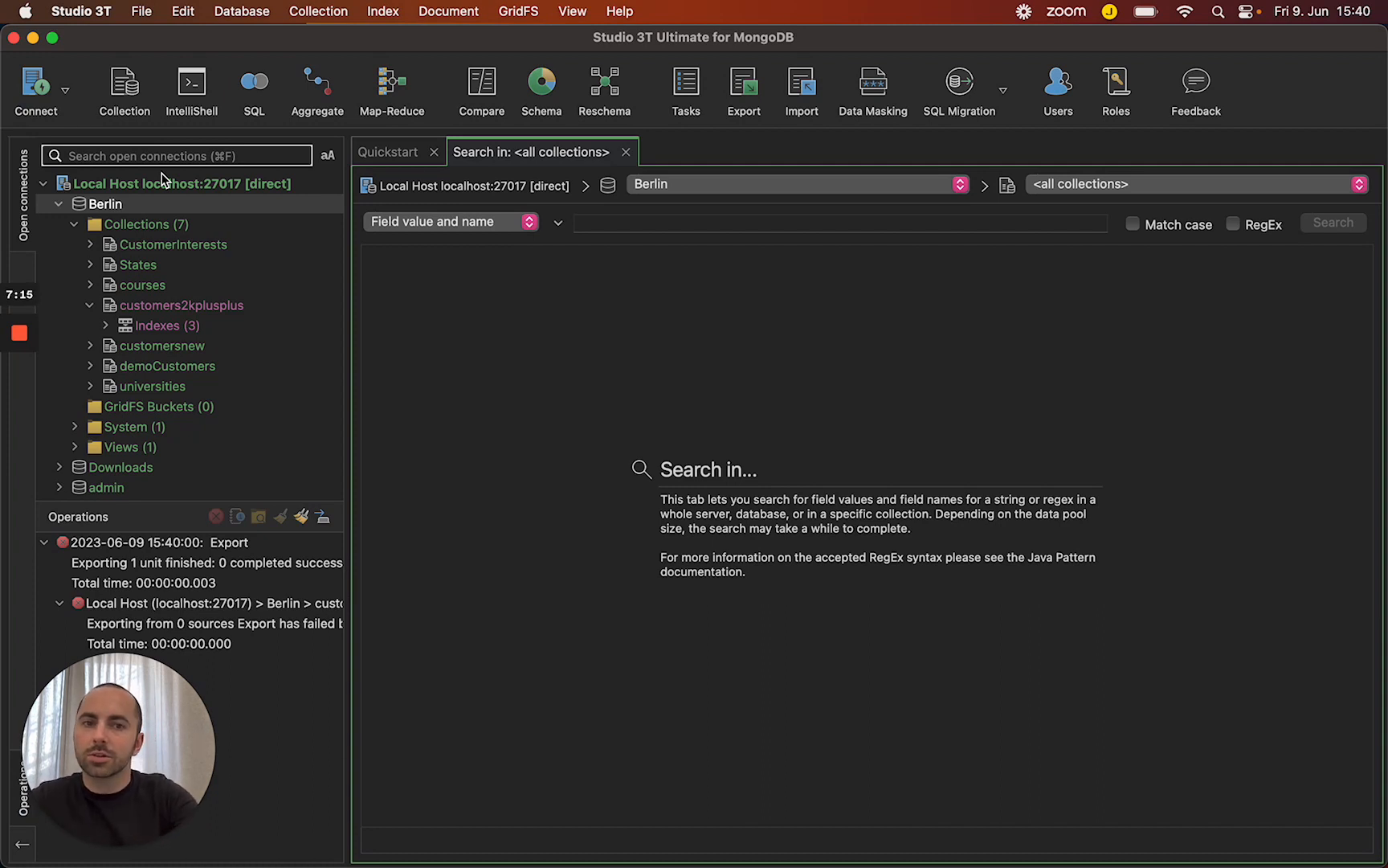
Step: Search all Berlin collections for "name" in field values and names, check the first two matches, and stop the search
{"action": "left_click", "coordinate": [665, 226]}
{"action": "type", "text": "name"}
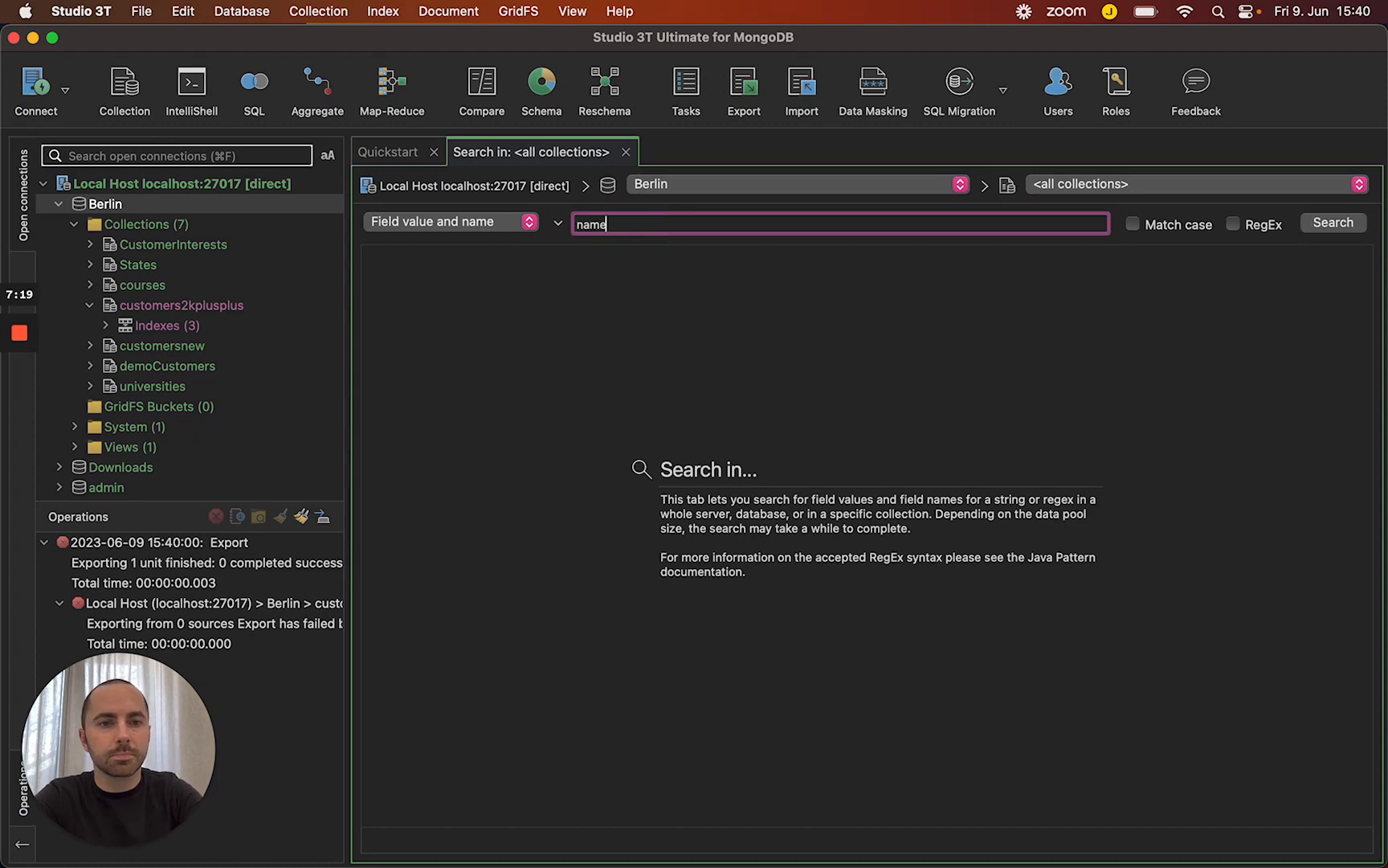
{"action": "key", "text": "Return"}
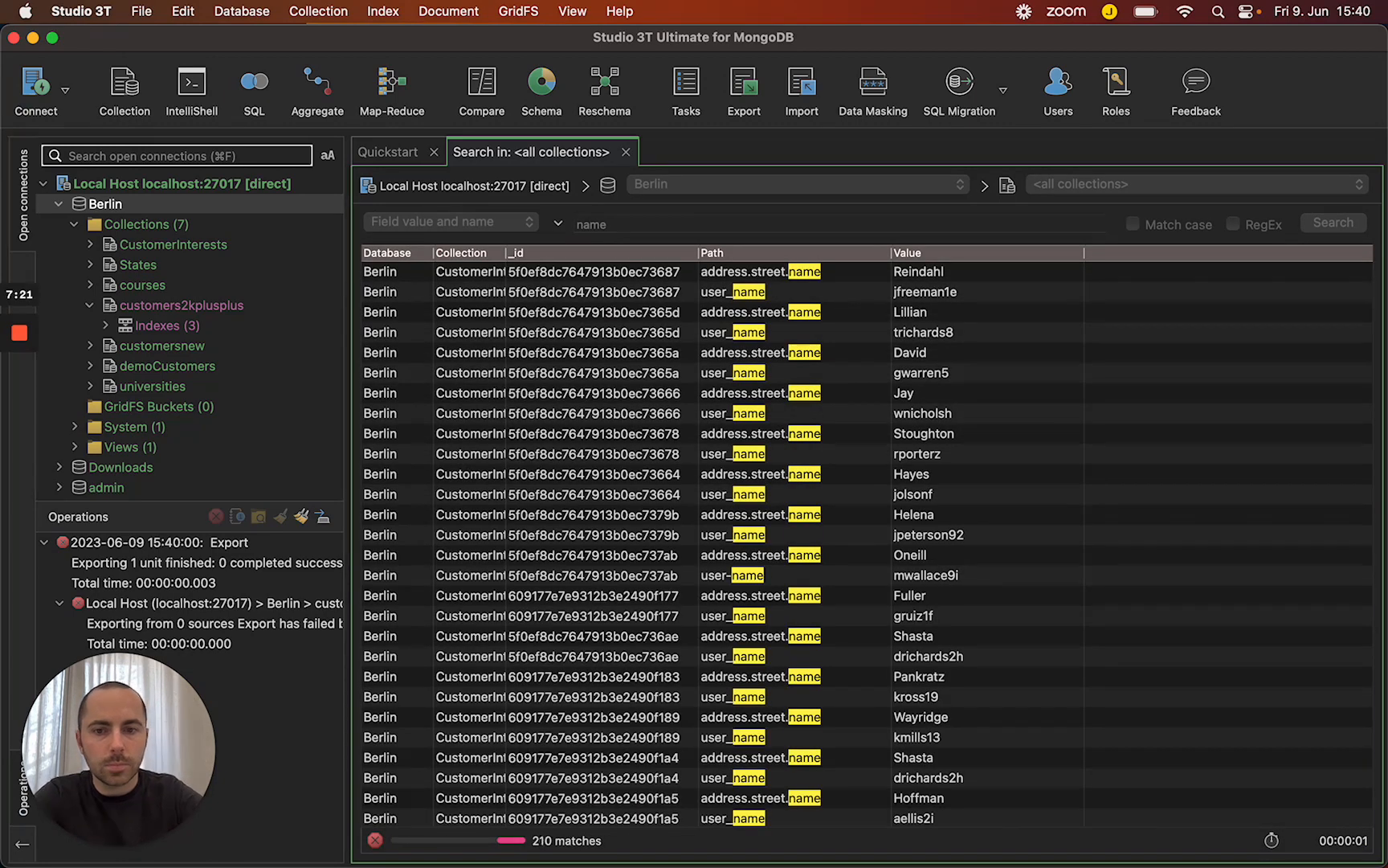
{"action": "left_click", "coordinate": [790, 276]}
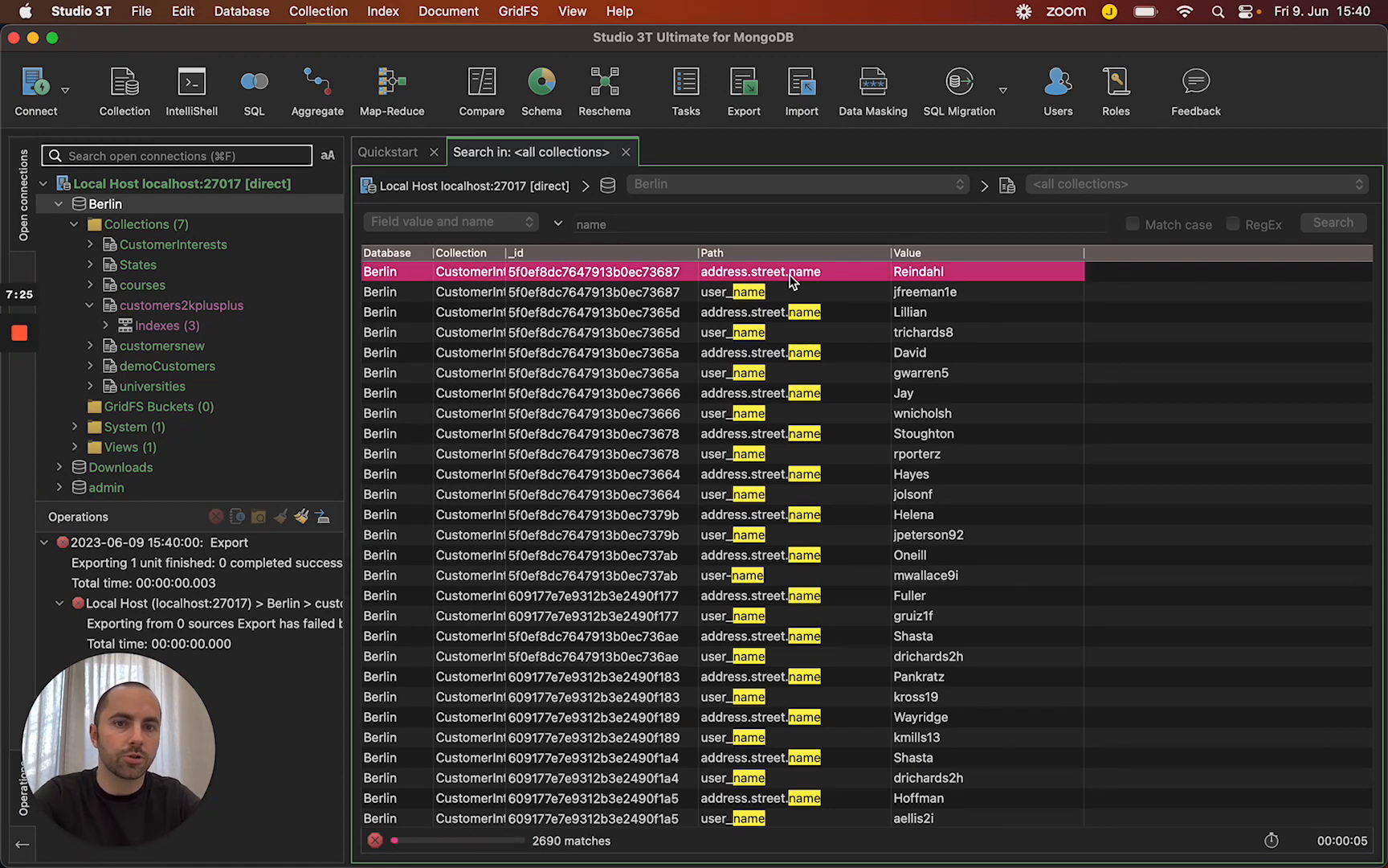
{"action": "key", "text": "Down"}
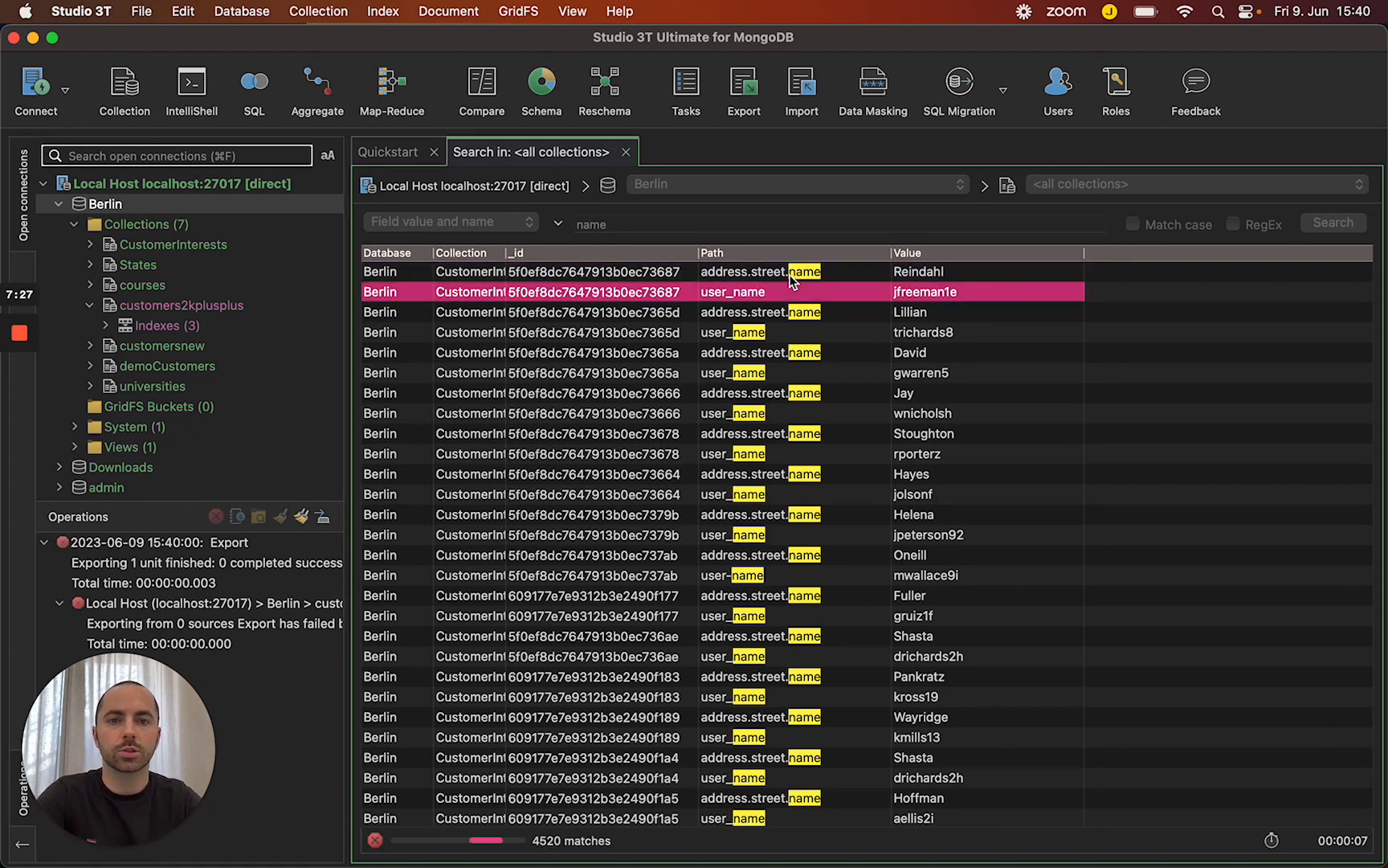
{"action": "left_click", "coordinate": [382, 838]}
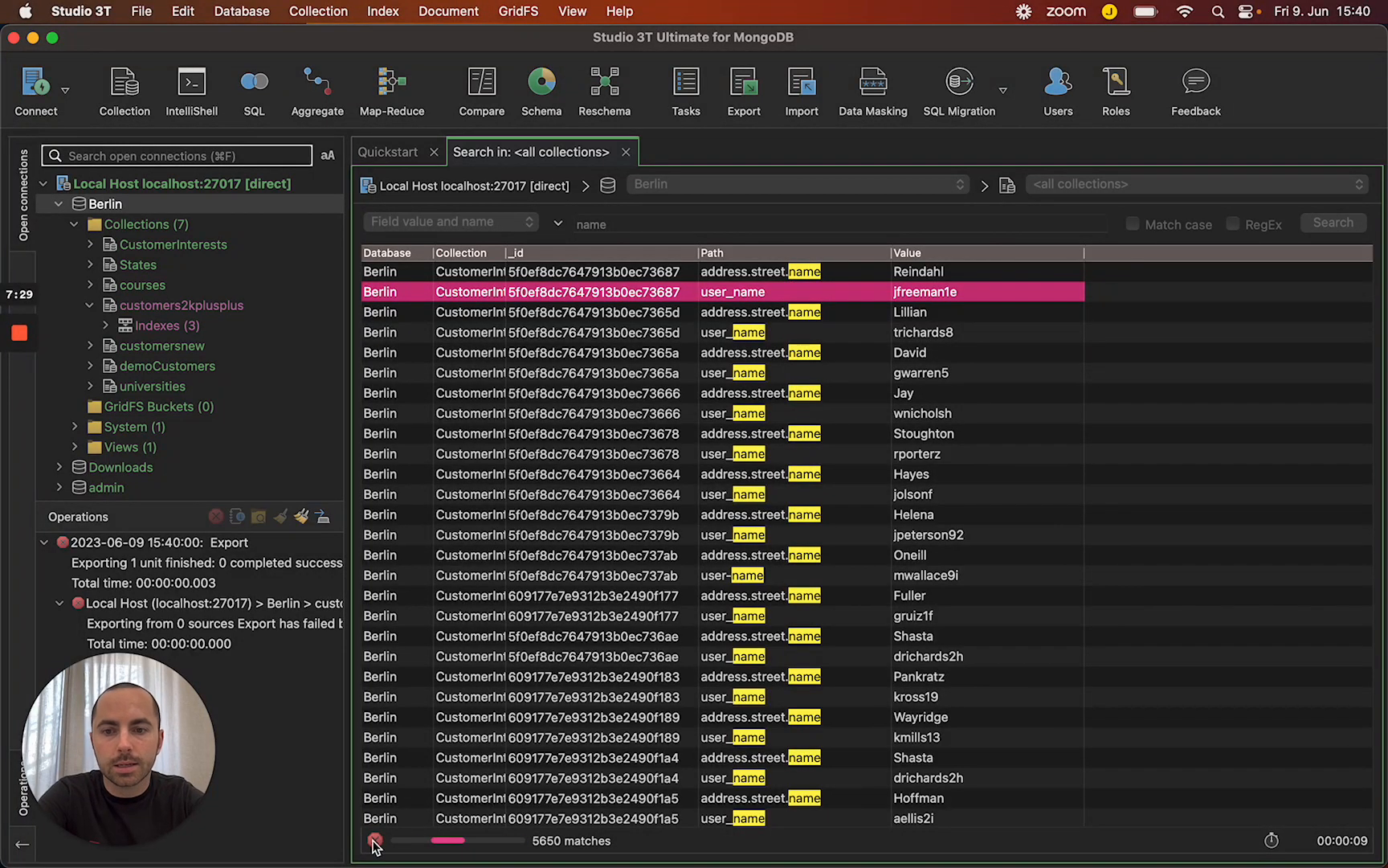
Step: Search all Berlin collections for "Texas", look through the matches, and stop the search
{"action": "left_click", "coordinate": [607, 222]}
{"action": "type", "text": "Texas"}
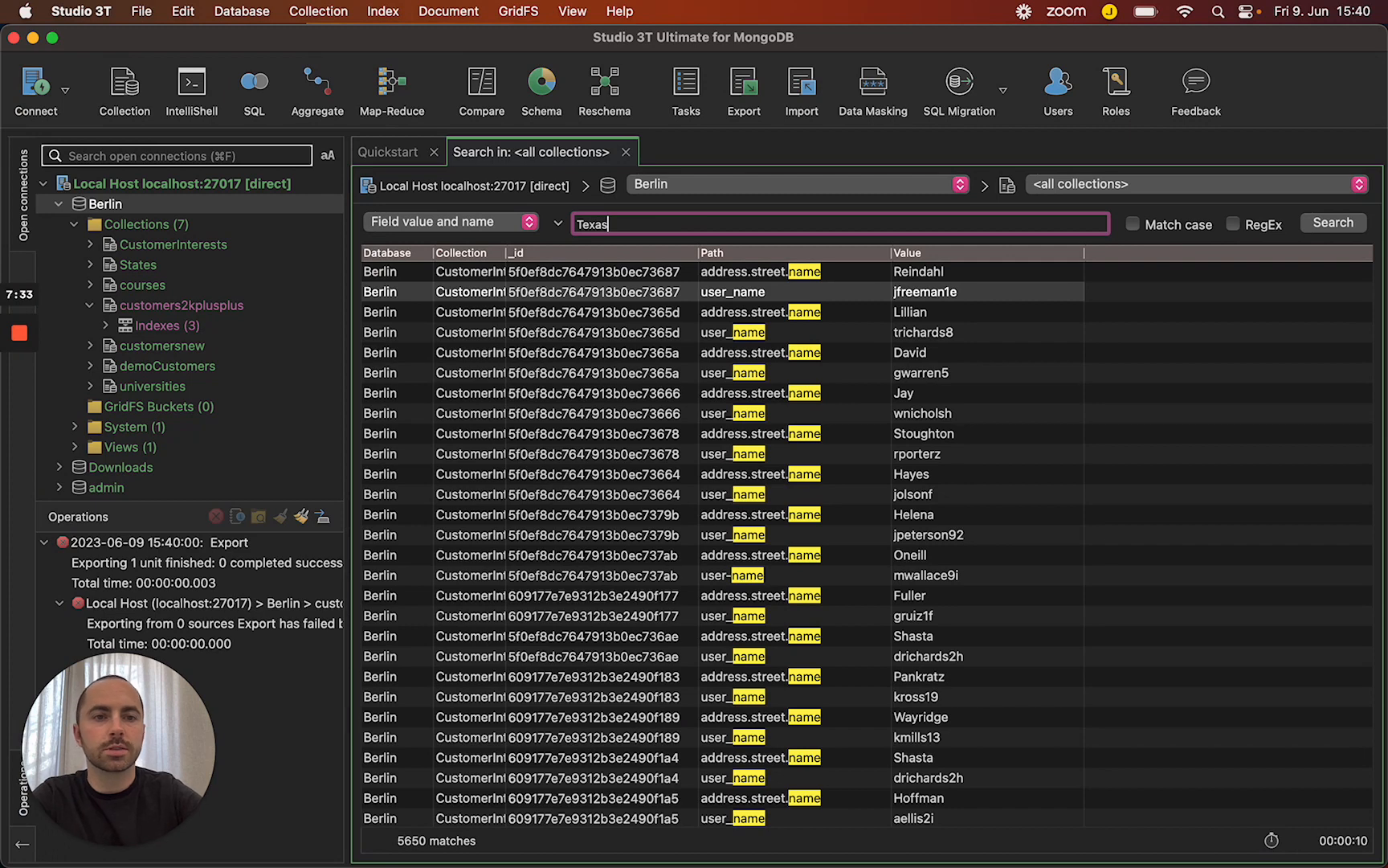
{"action": "key", "text": "Return"}
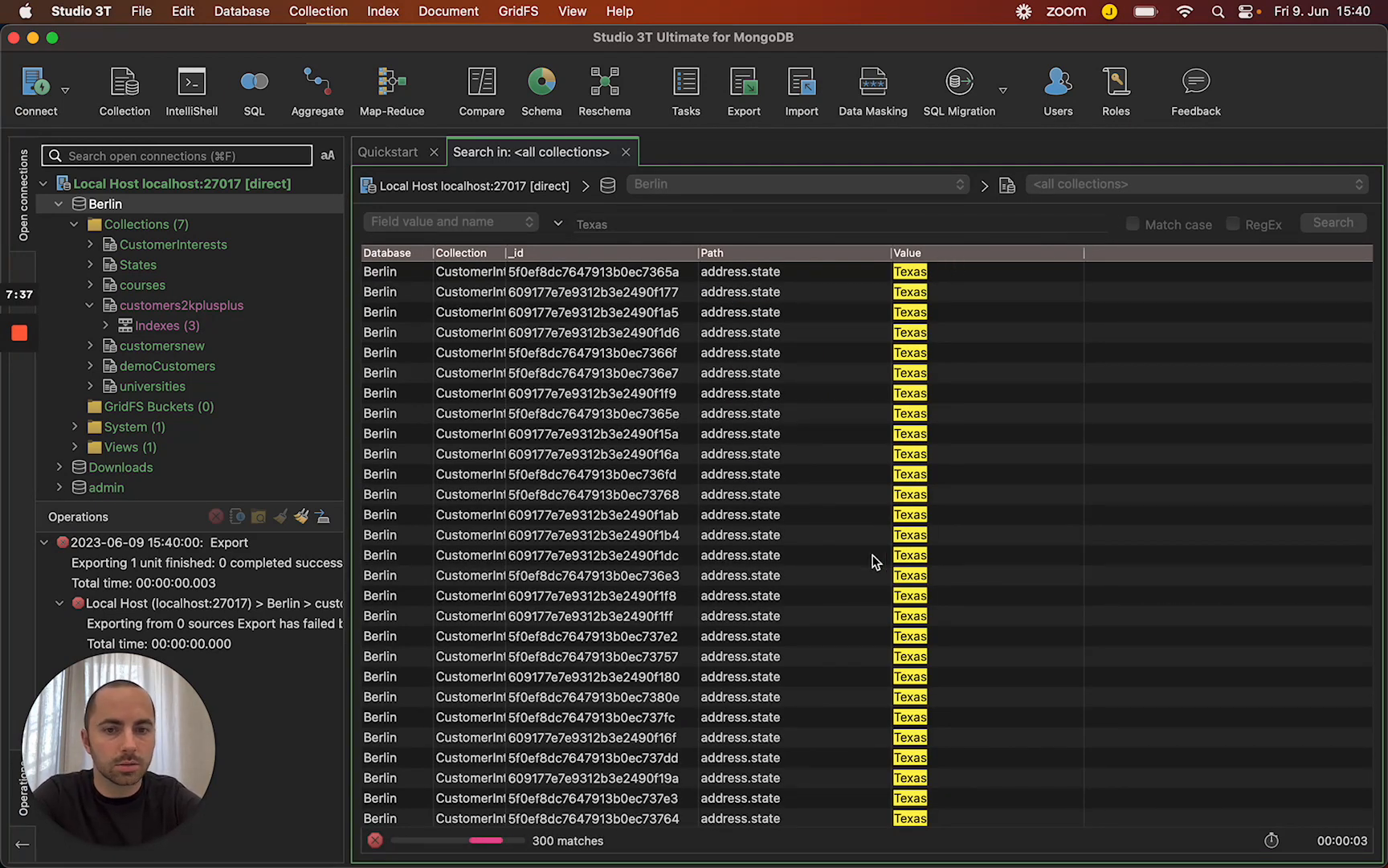
{"action": "scroll", "coordinate": [871, 560], "scroll_direction": "down", "scroll_amount": 3}
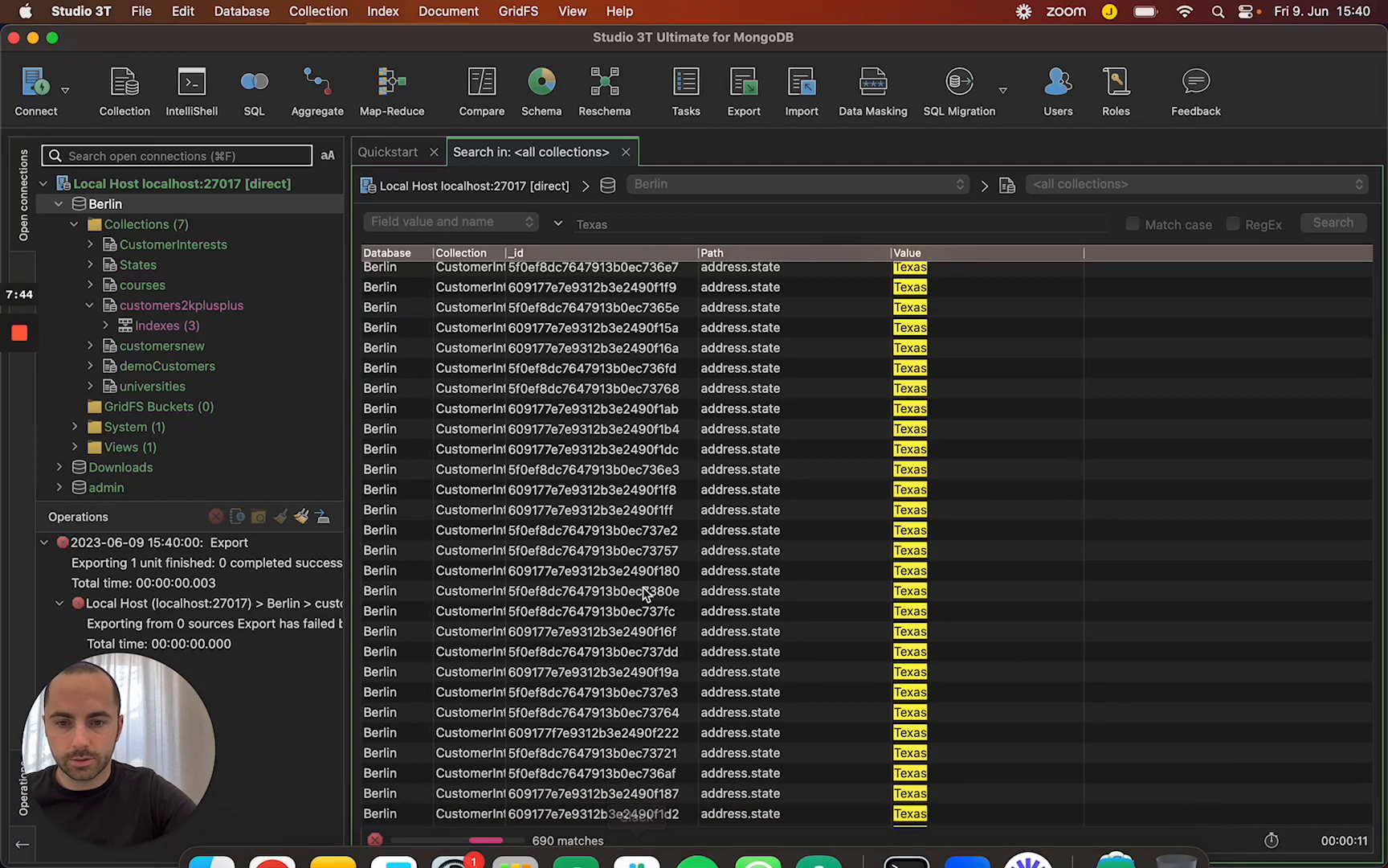
{"action": "left_click", "coordinate": [375, 839]}
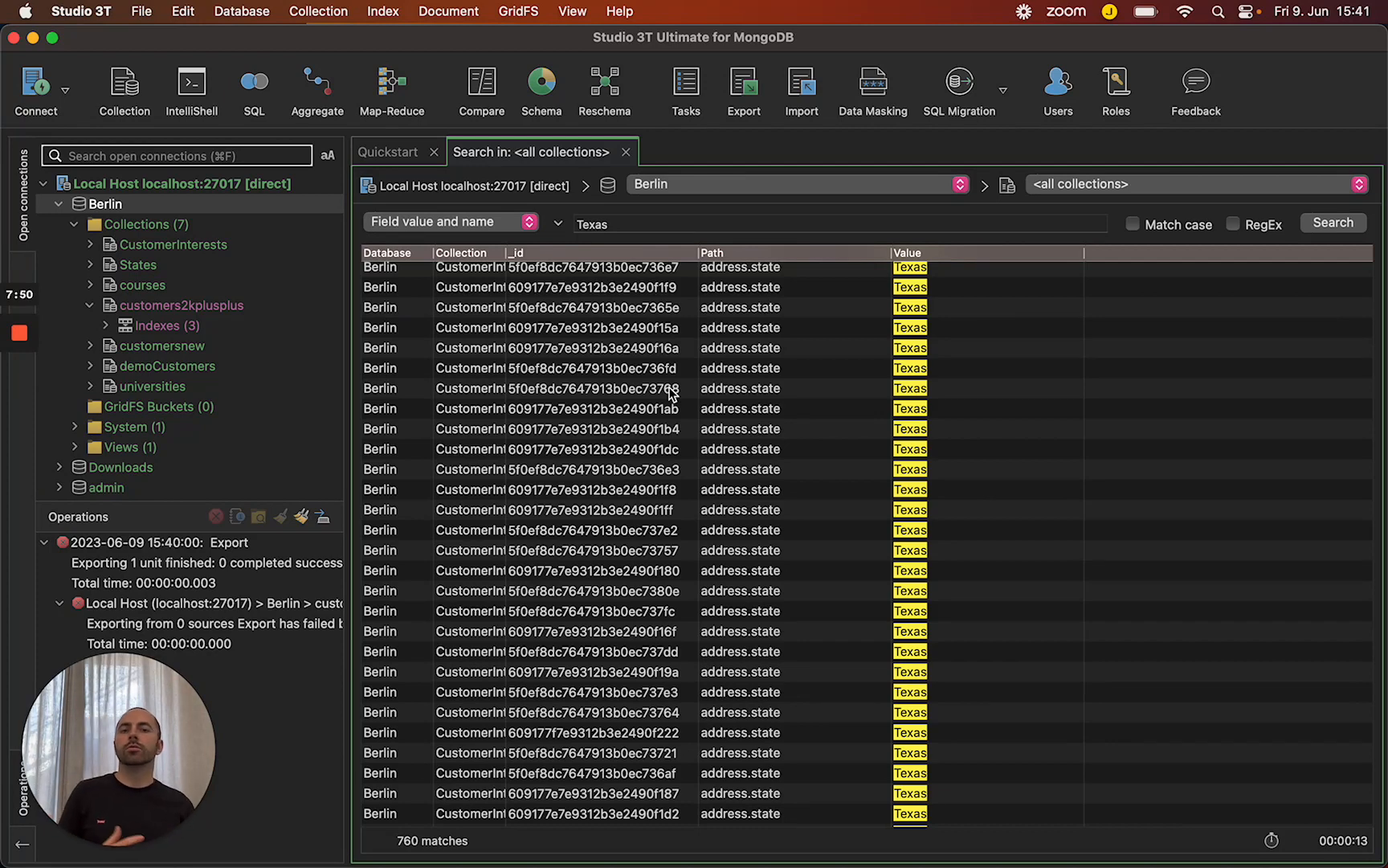
Step: Search all Berlin collections for a person's first name, and close the Search in tab
{"action": "double_click", "coordinate": [677, 224]}
{"action": "type", "text": "S"}
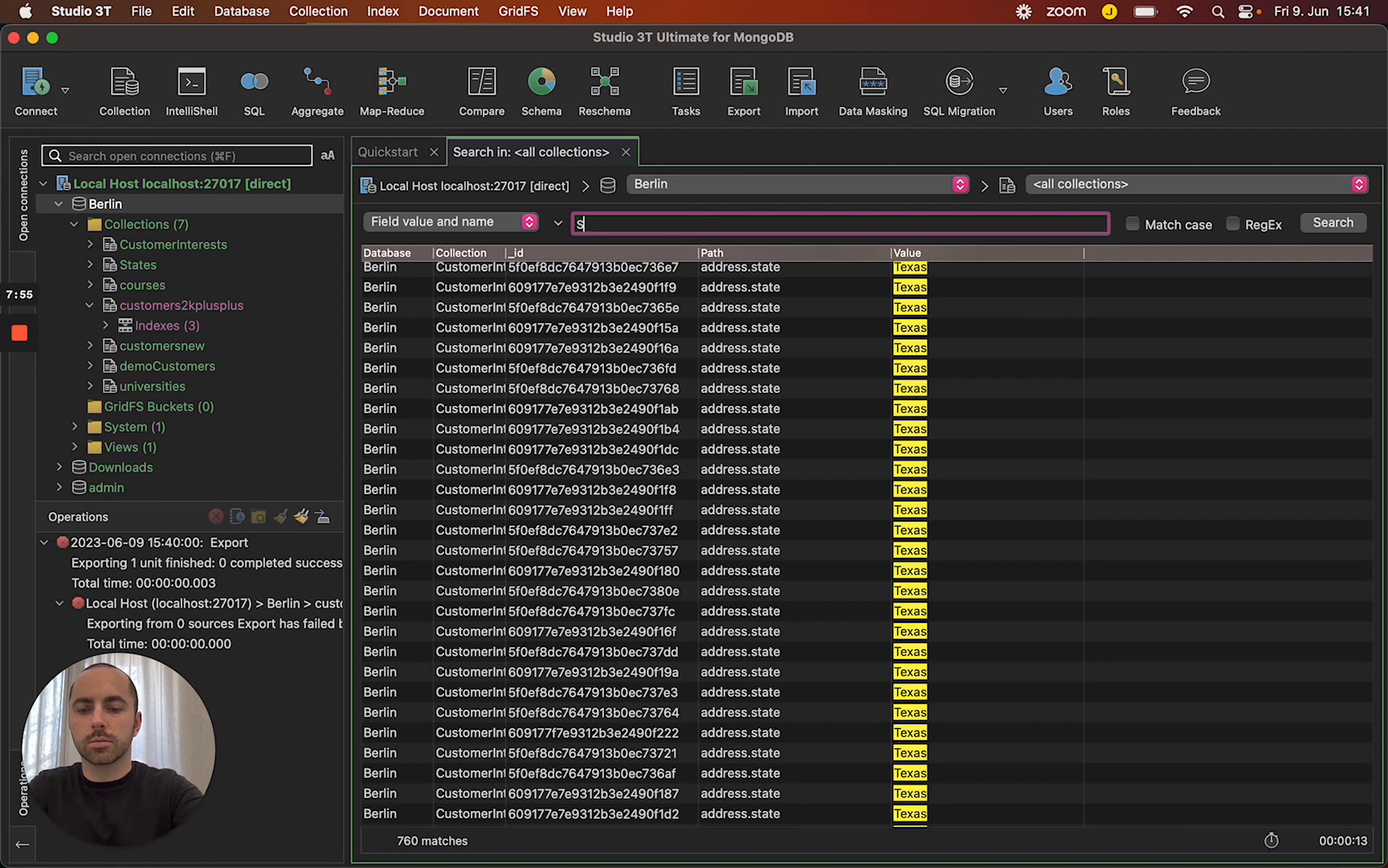
{"action": "type", "text": "cott"}
{"action": "key", "text": "Return"}
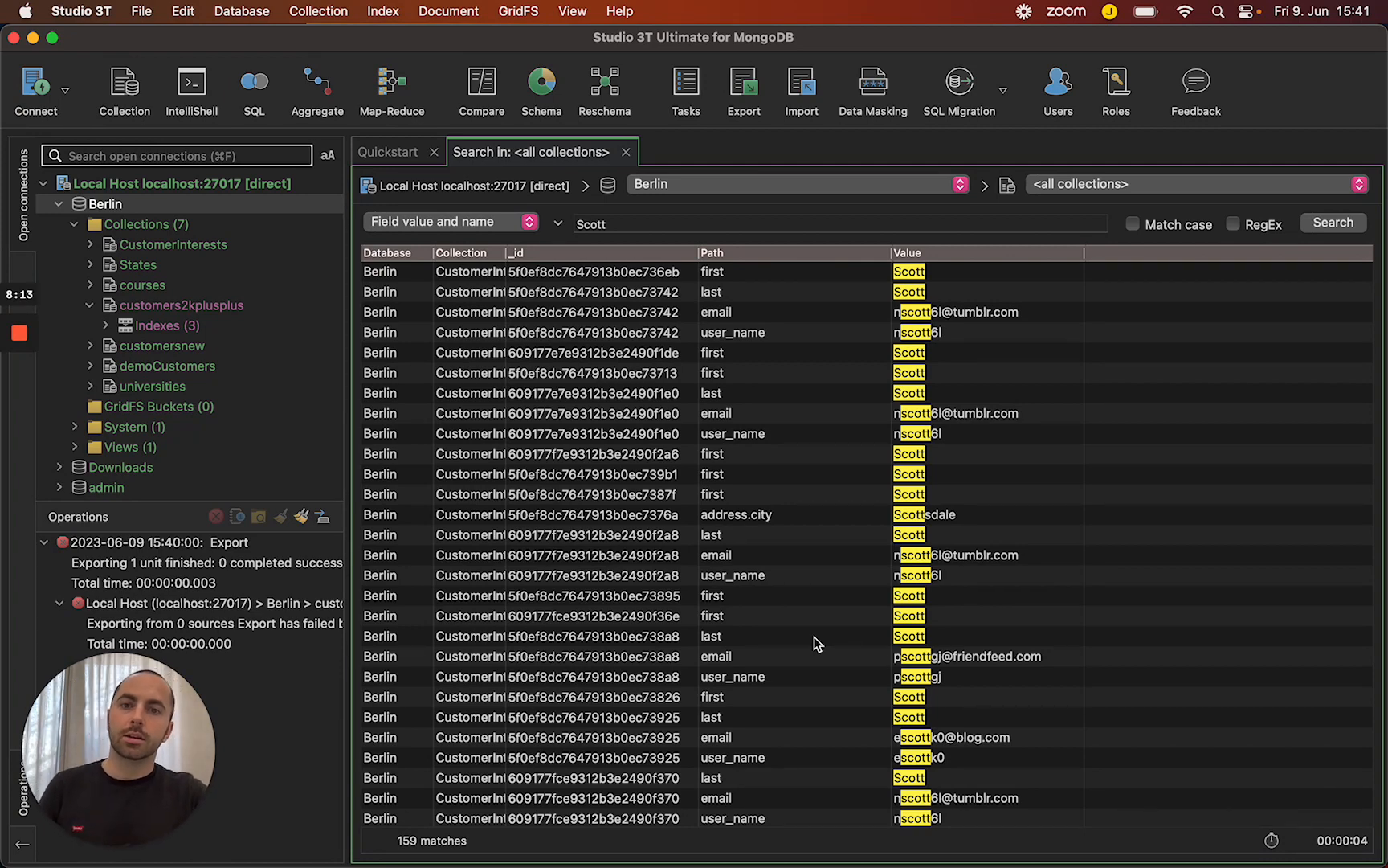
{"action": "left_click", "coordinate": [625, 152]}
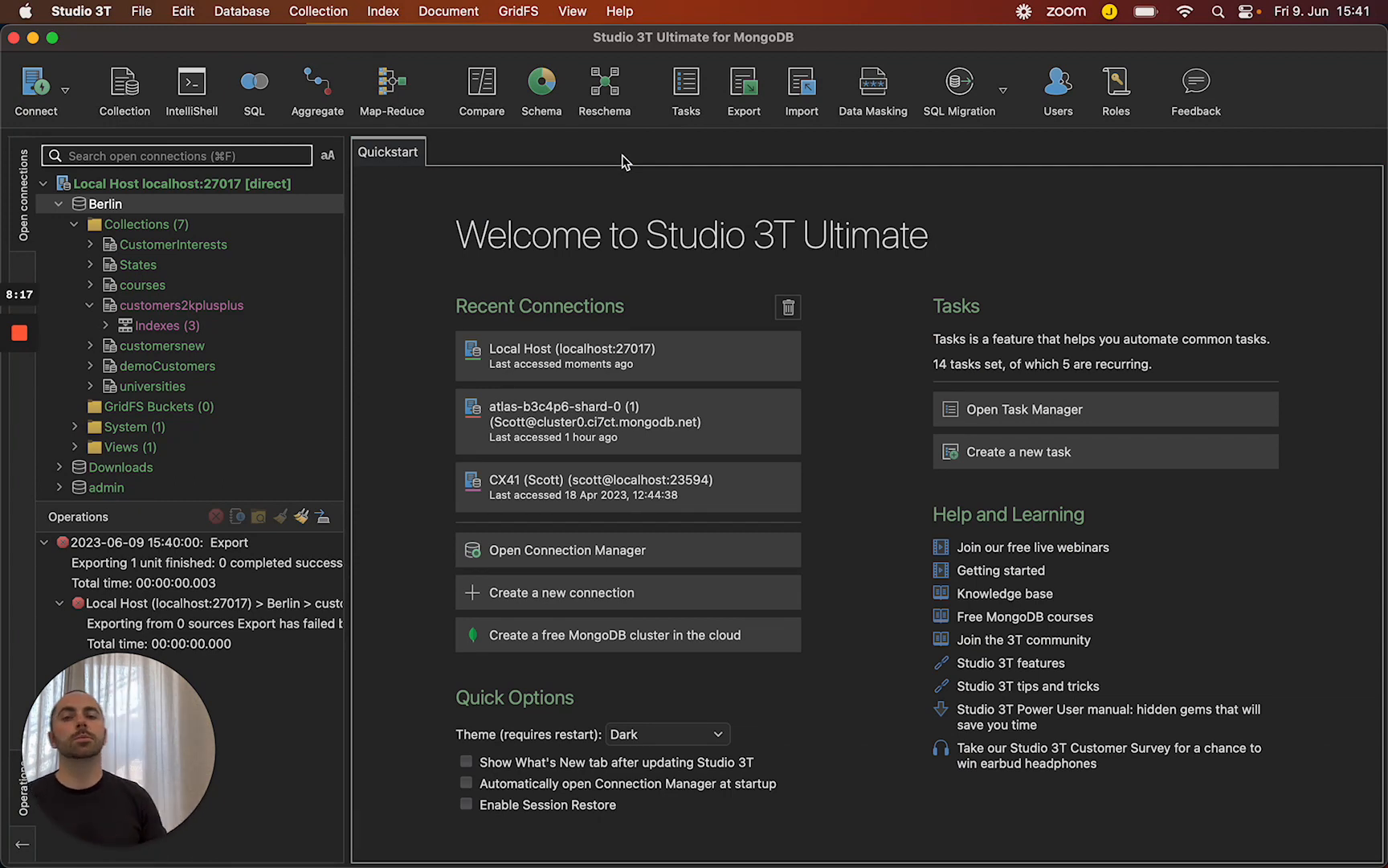
Step: Open a schema analysis for the customers2kplusplus collection
{"action": "left_click", "coordinate": [201, 307]}
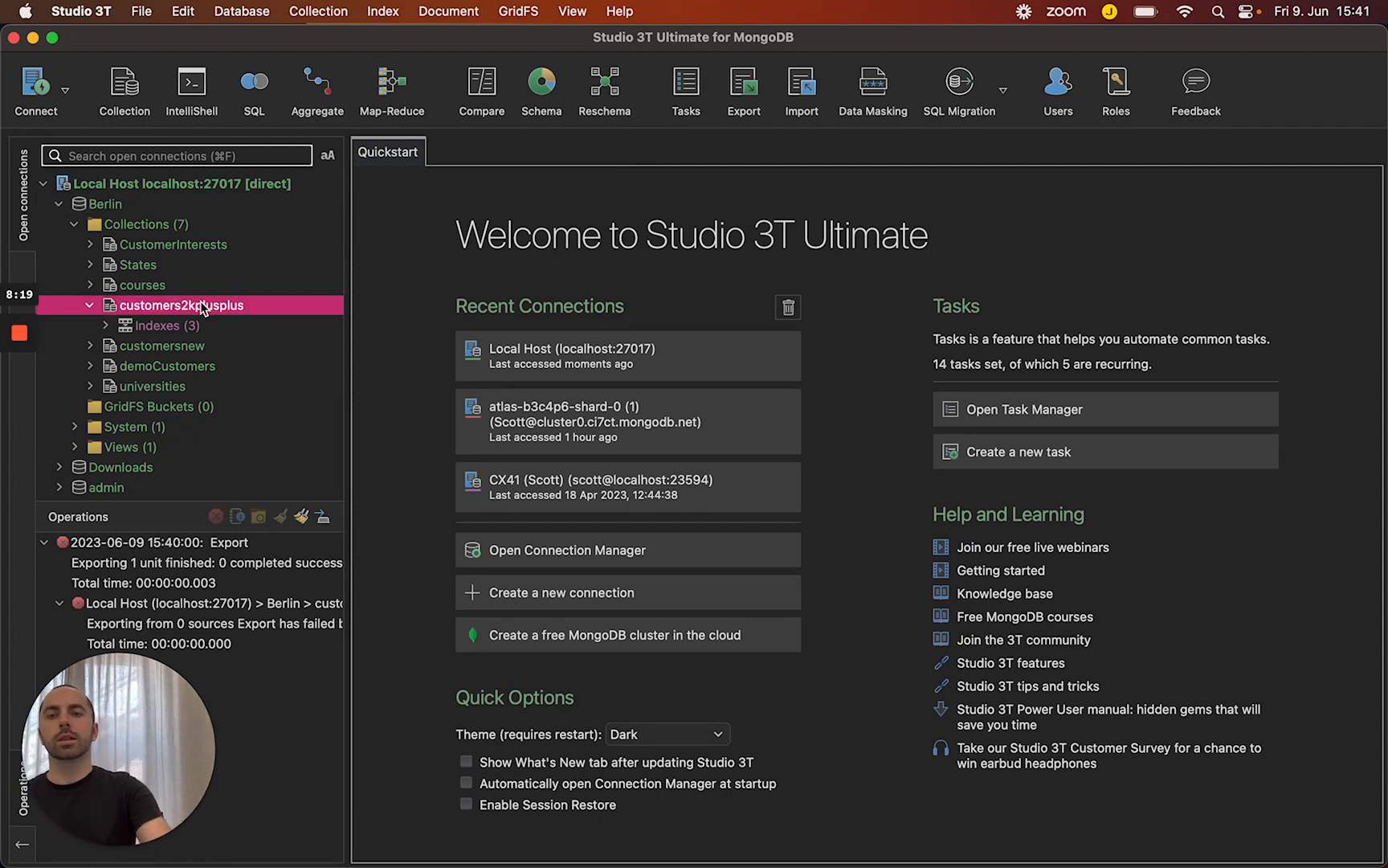
{"action": "mouse_move", "coordinate": [201, 308]}
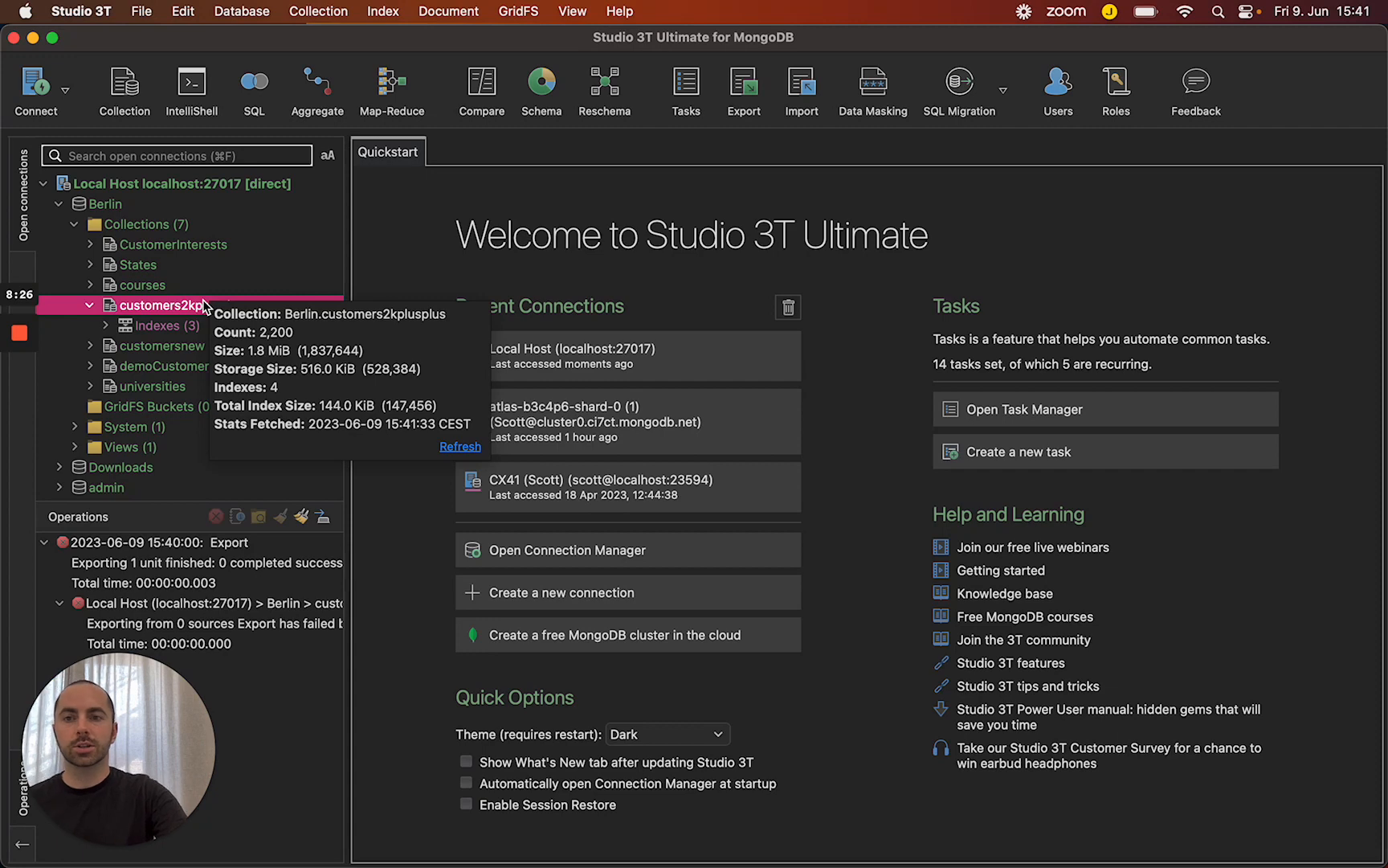
{"action": "left_click", "coordinate": [550, 86]}
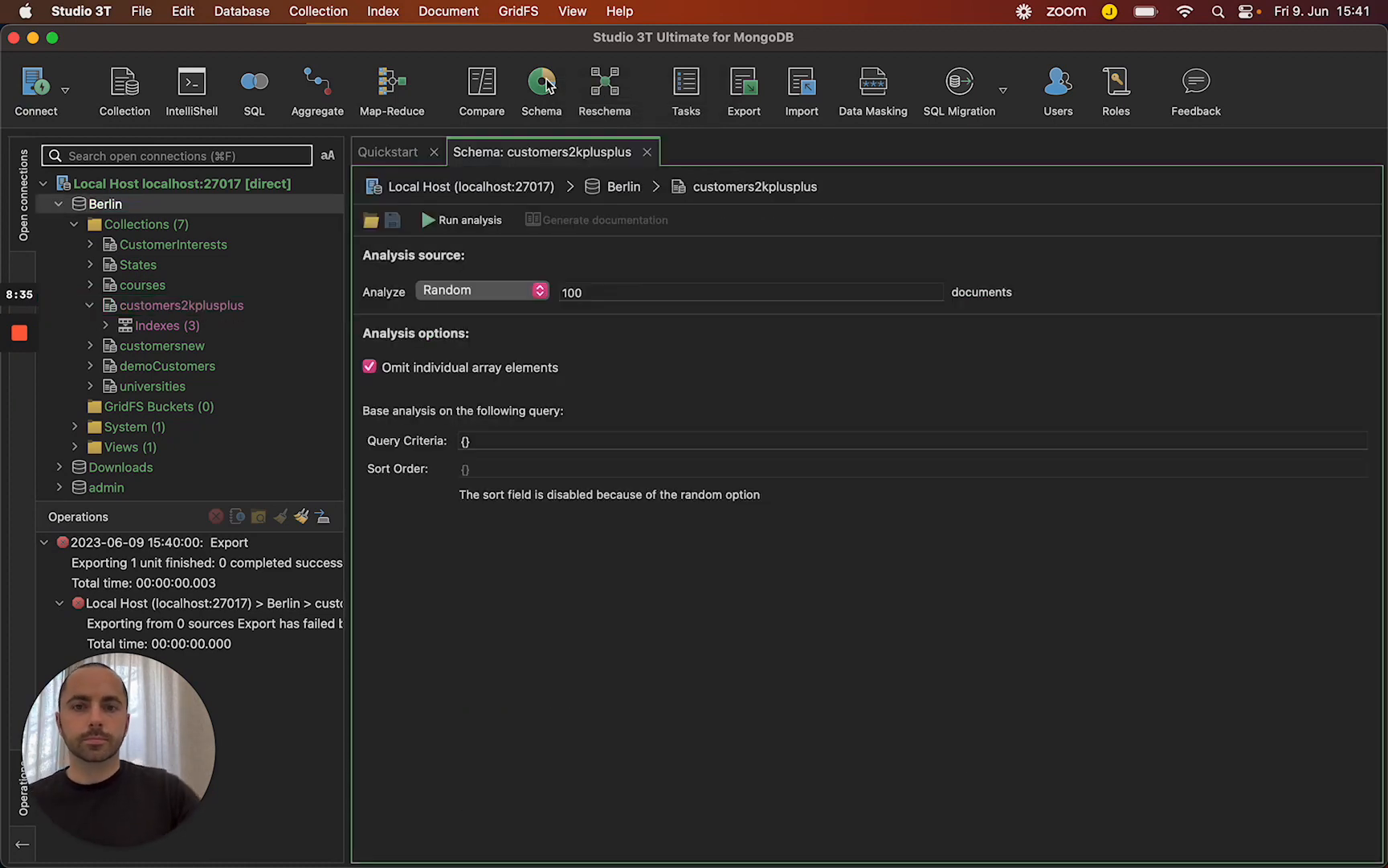
Step: Set the schema analysis source to All (matching) documents and run the analysis
{"action": "left_click", "coordinate": [539, 290]}
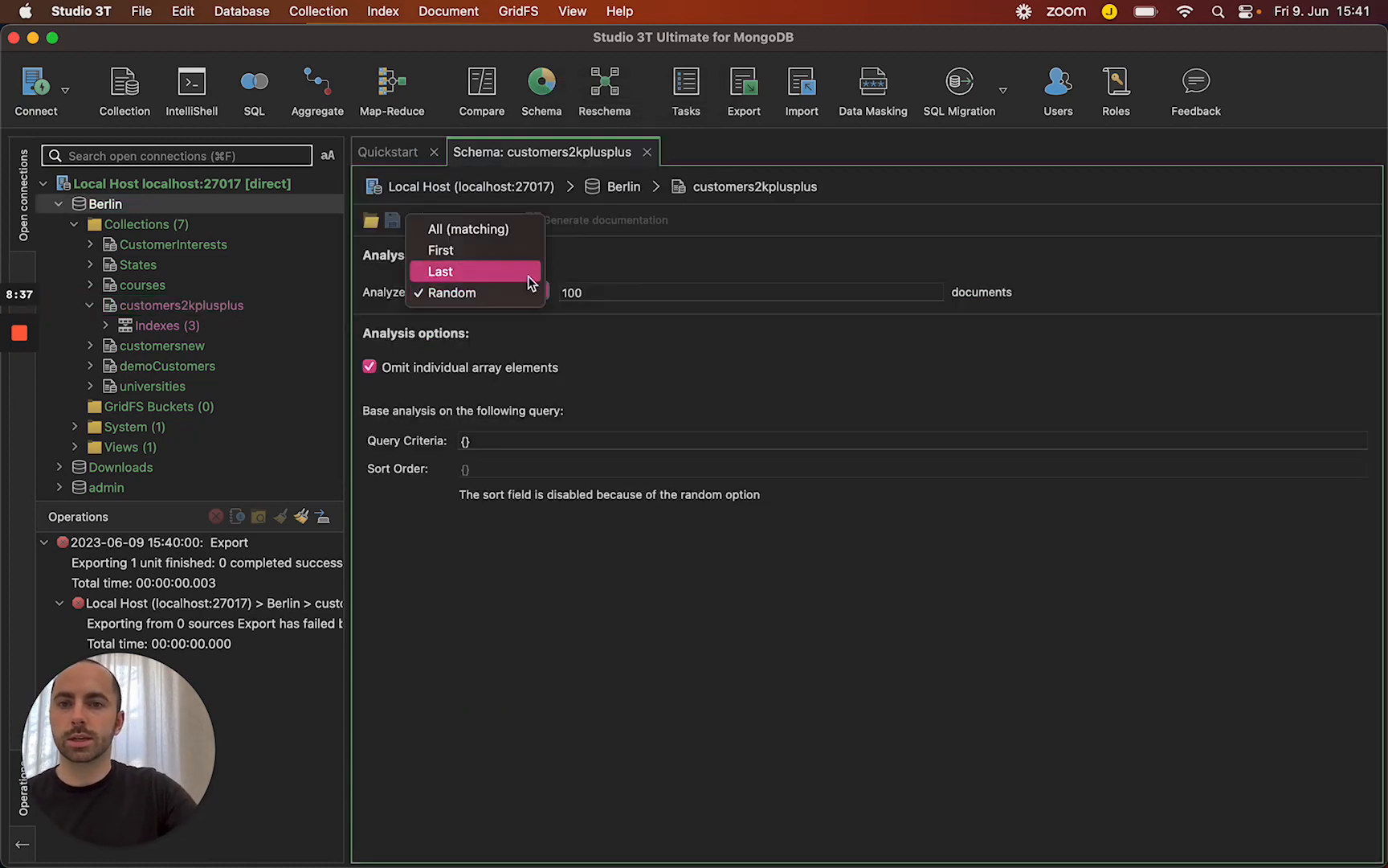
{"action": "left_click", "coordinate": [516, 237]}
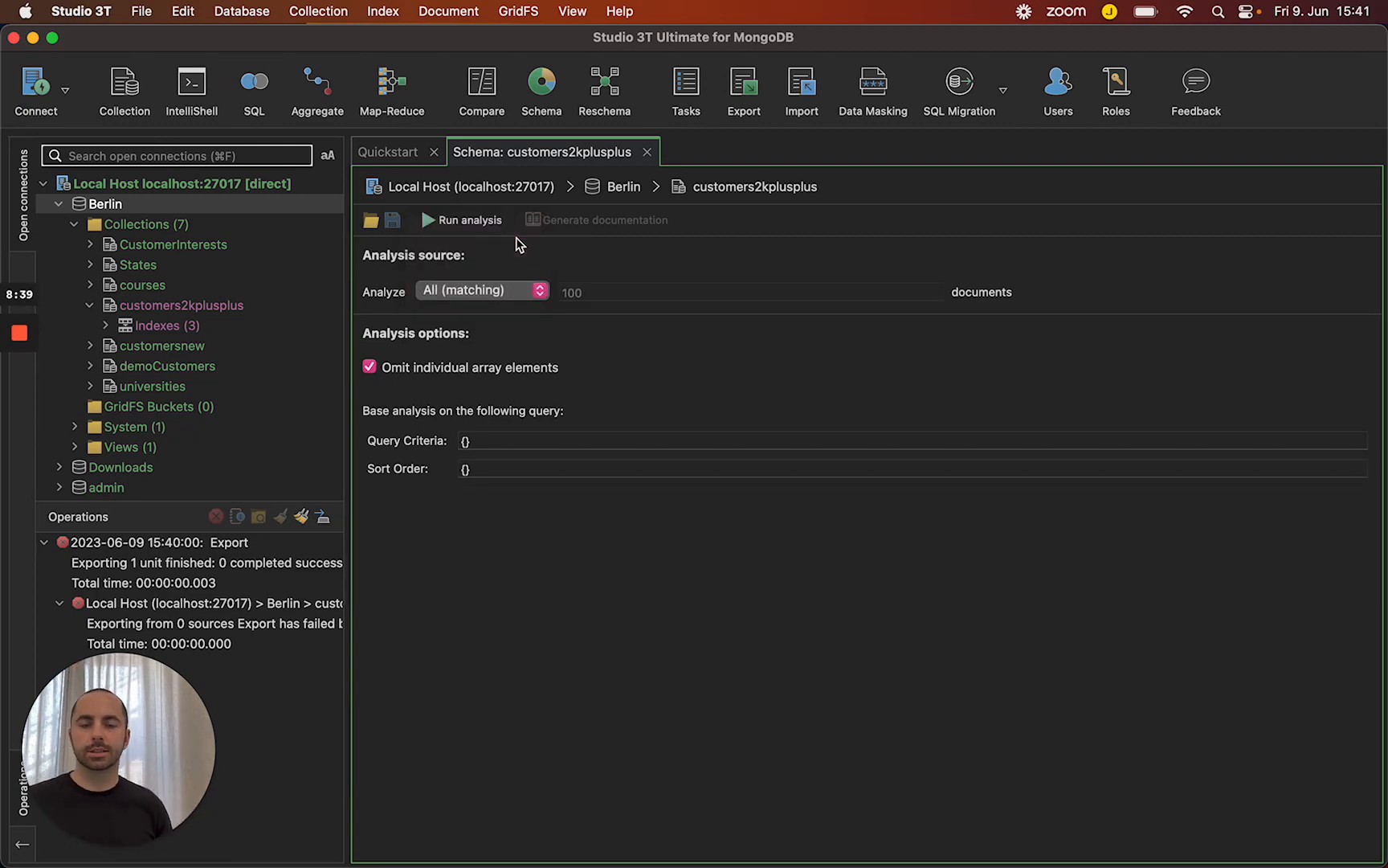
{"action": "left_click", "coordinate": [485, 222]}
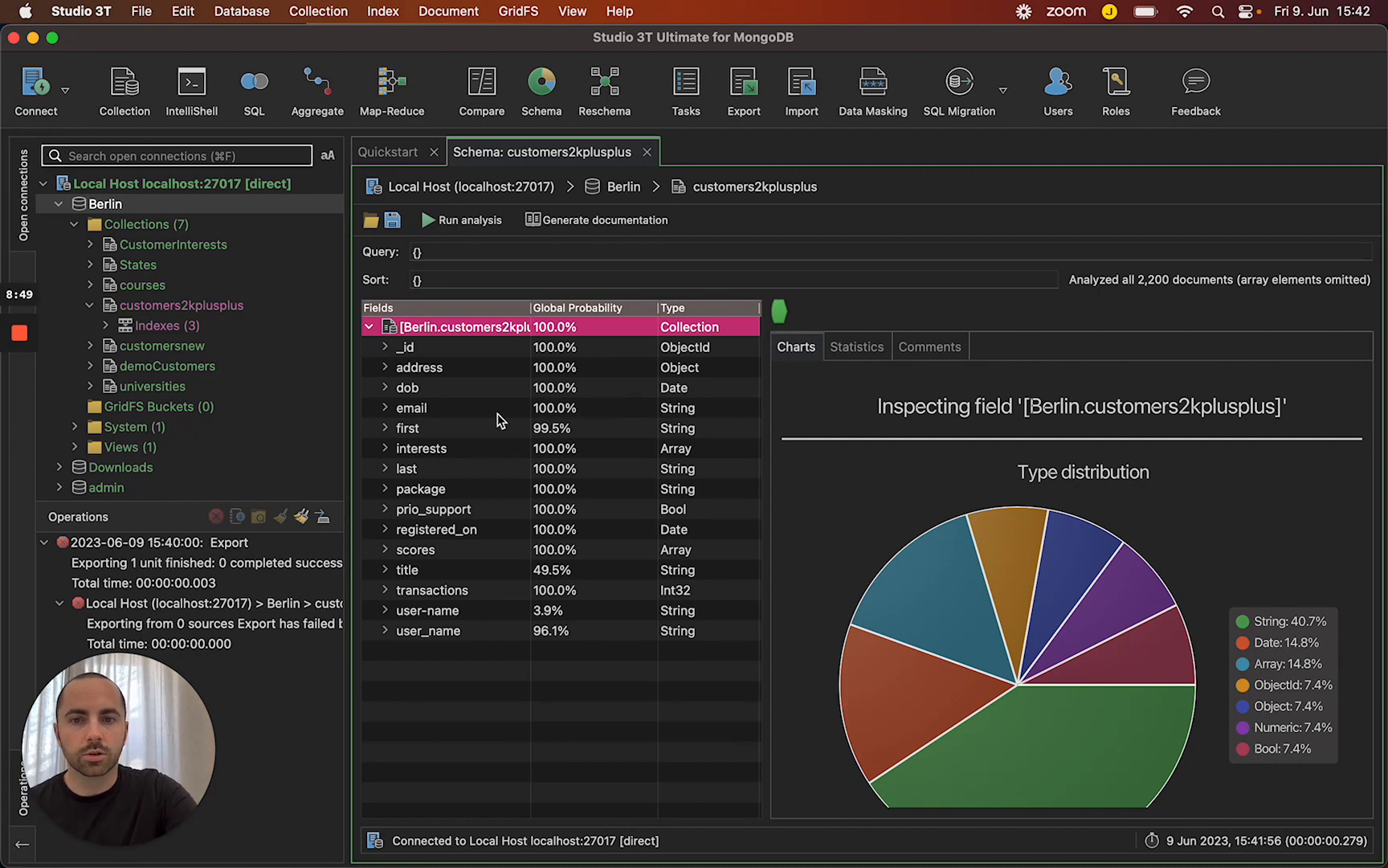
Step: Inspect the charts of the first field and its String type in the schema results
{"action": "left_click", "coordinate": [388, 432]}
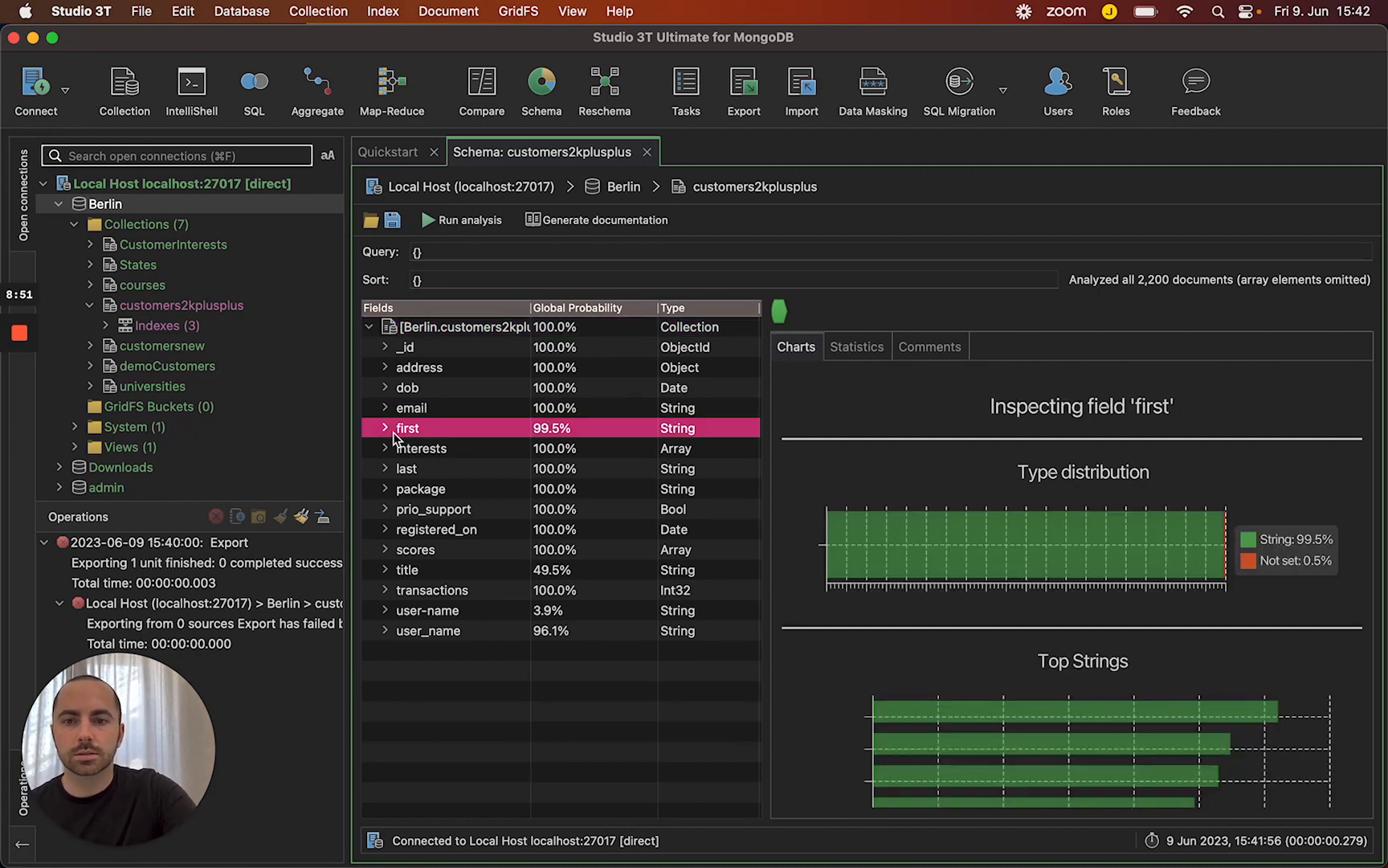
{"action": "left_click", "coordinate": [385, 429]}
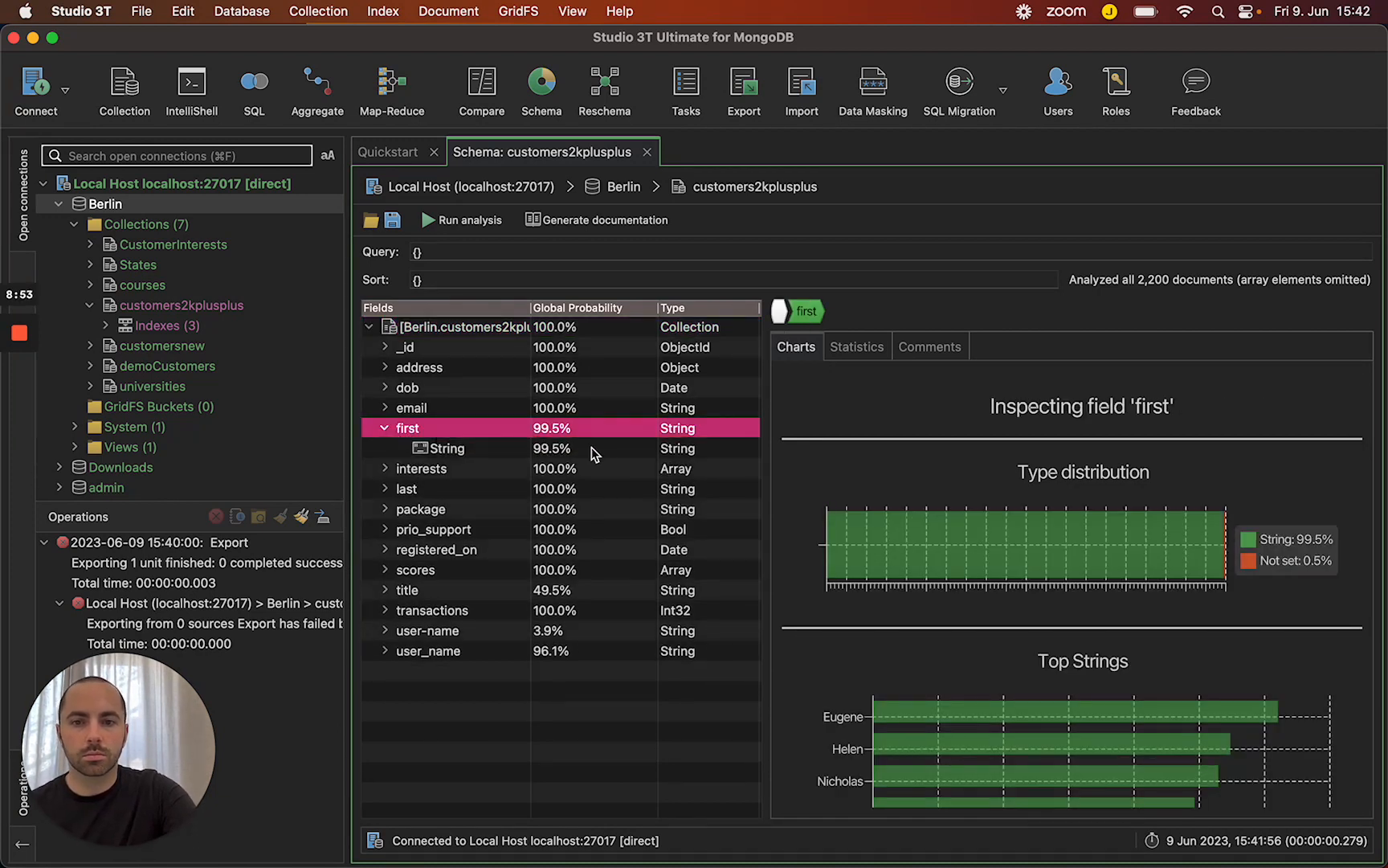
{"action": "right_click", "coordinate": [555, 452]}
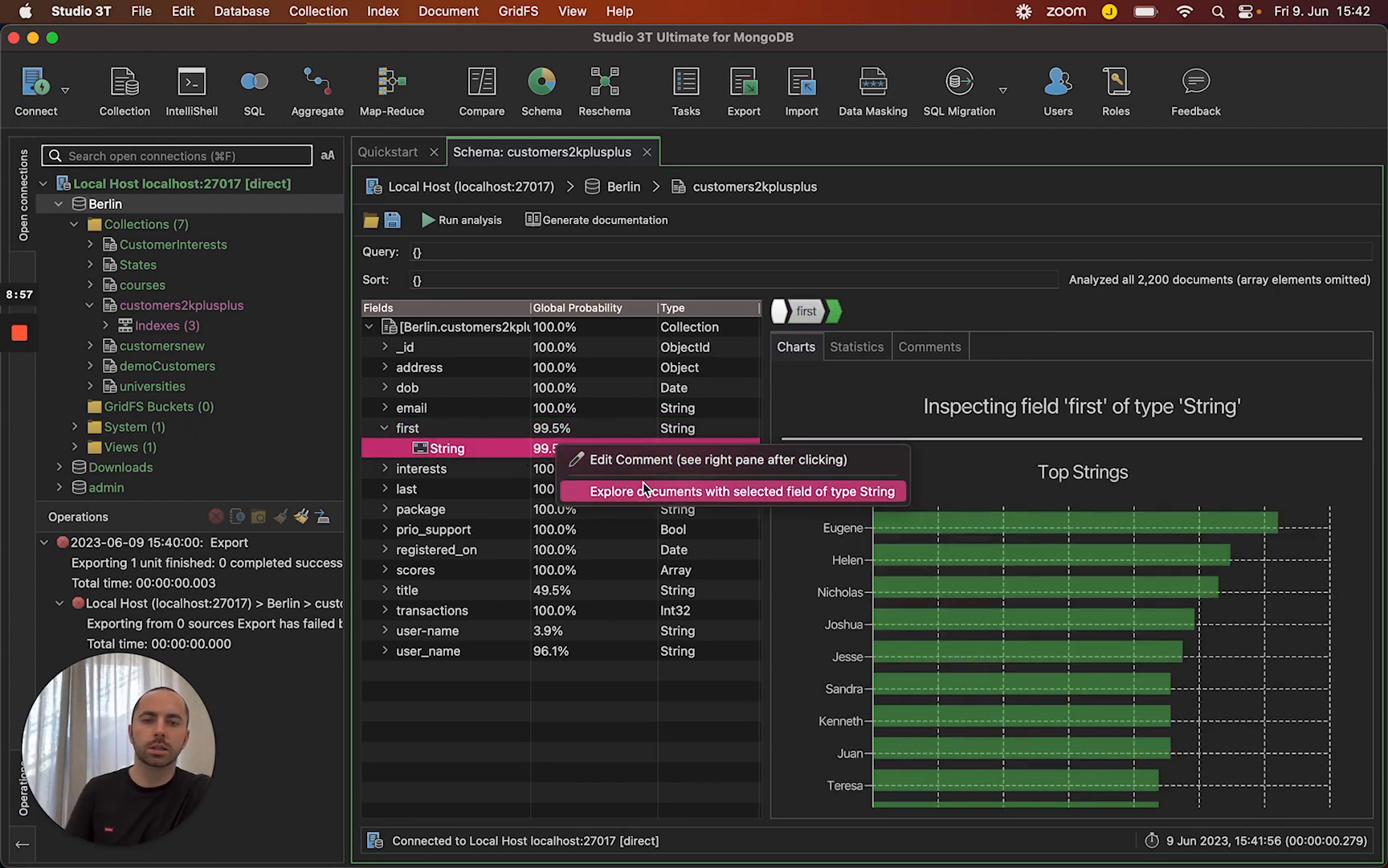
{"action": "left_click", "coordinate": [465, 465]}
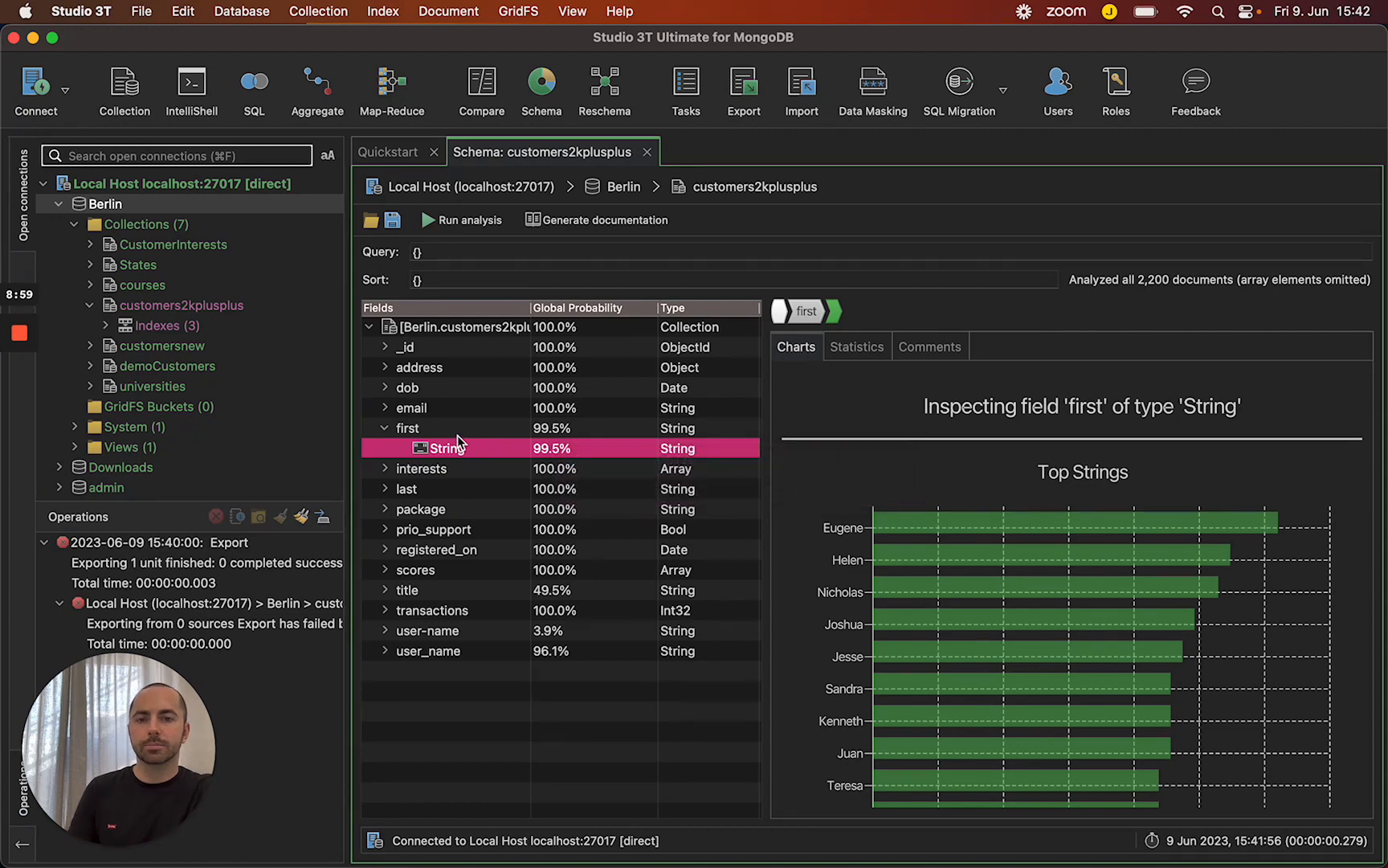
Step: Explore the documents that do not contain the first field
{"action": "left_click", "coordinate": [455, 430]}
{"action": "right_click", "coordinate": [455, 430]}
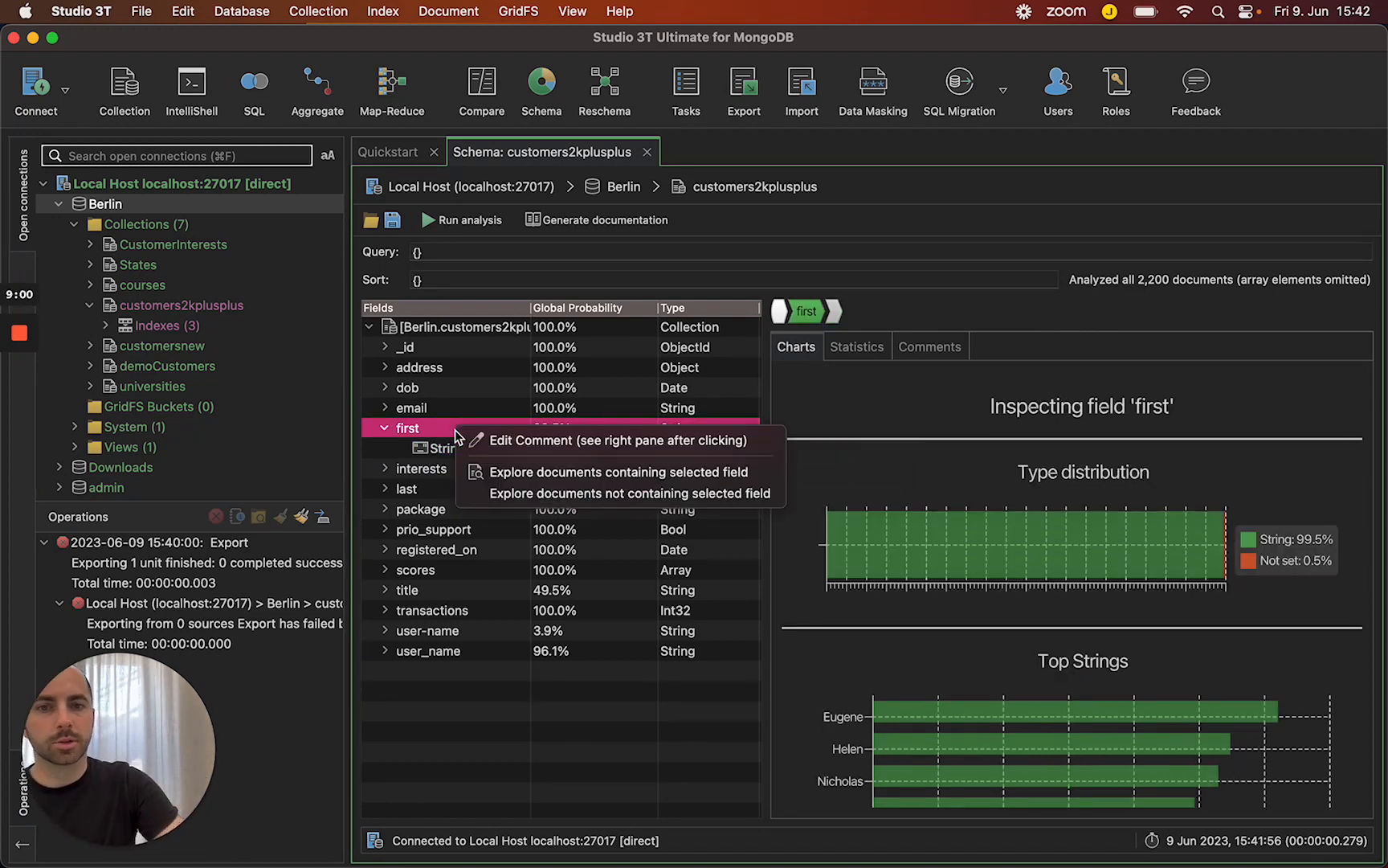
{"action": "left_click", "coordinate": [529, 493]}
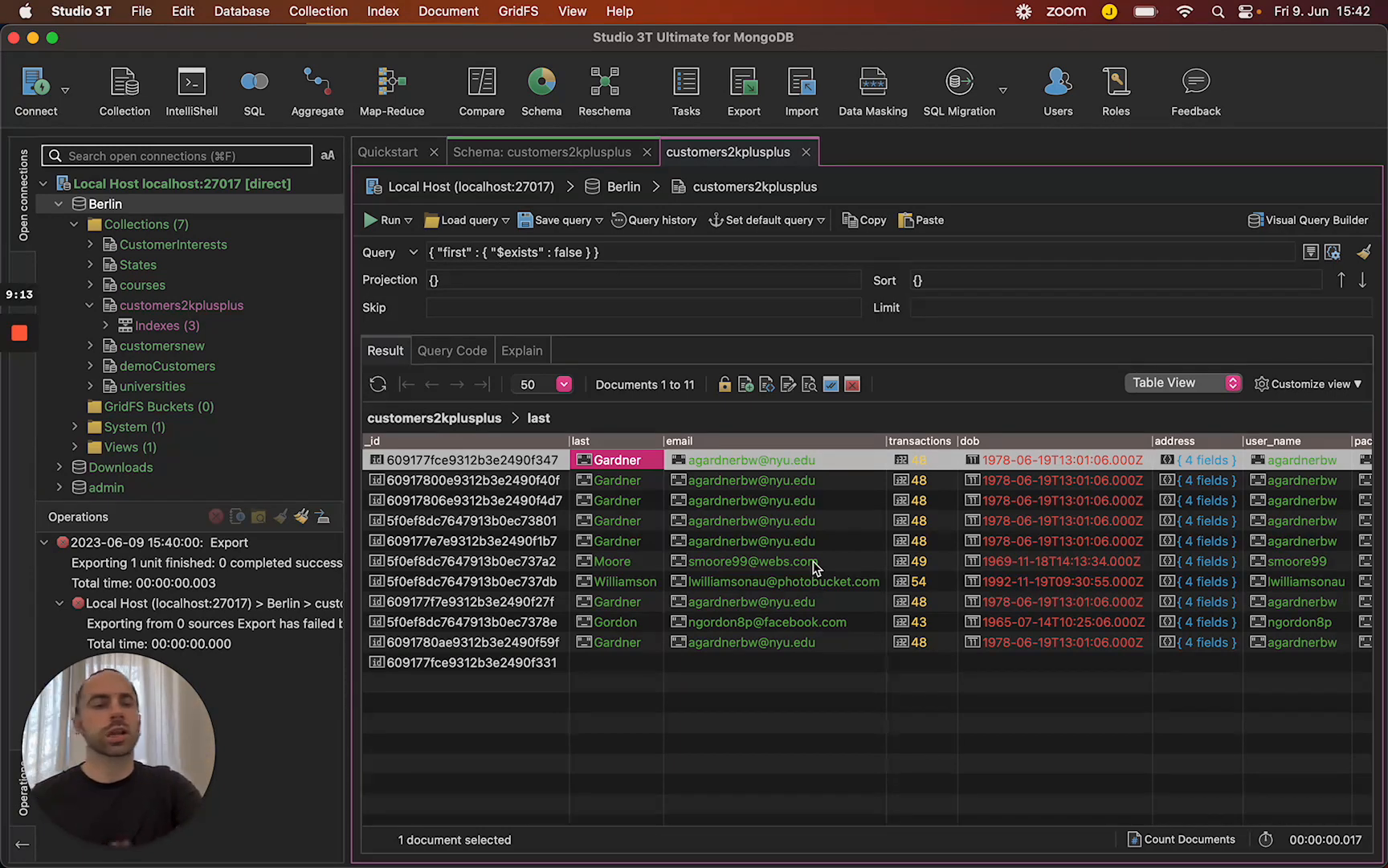
Step: View the selected document's JSON, and close the editor and the query tab without changes
{"action": "left_click", "coordinate": [788, 385]}
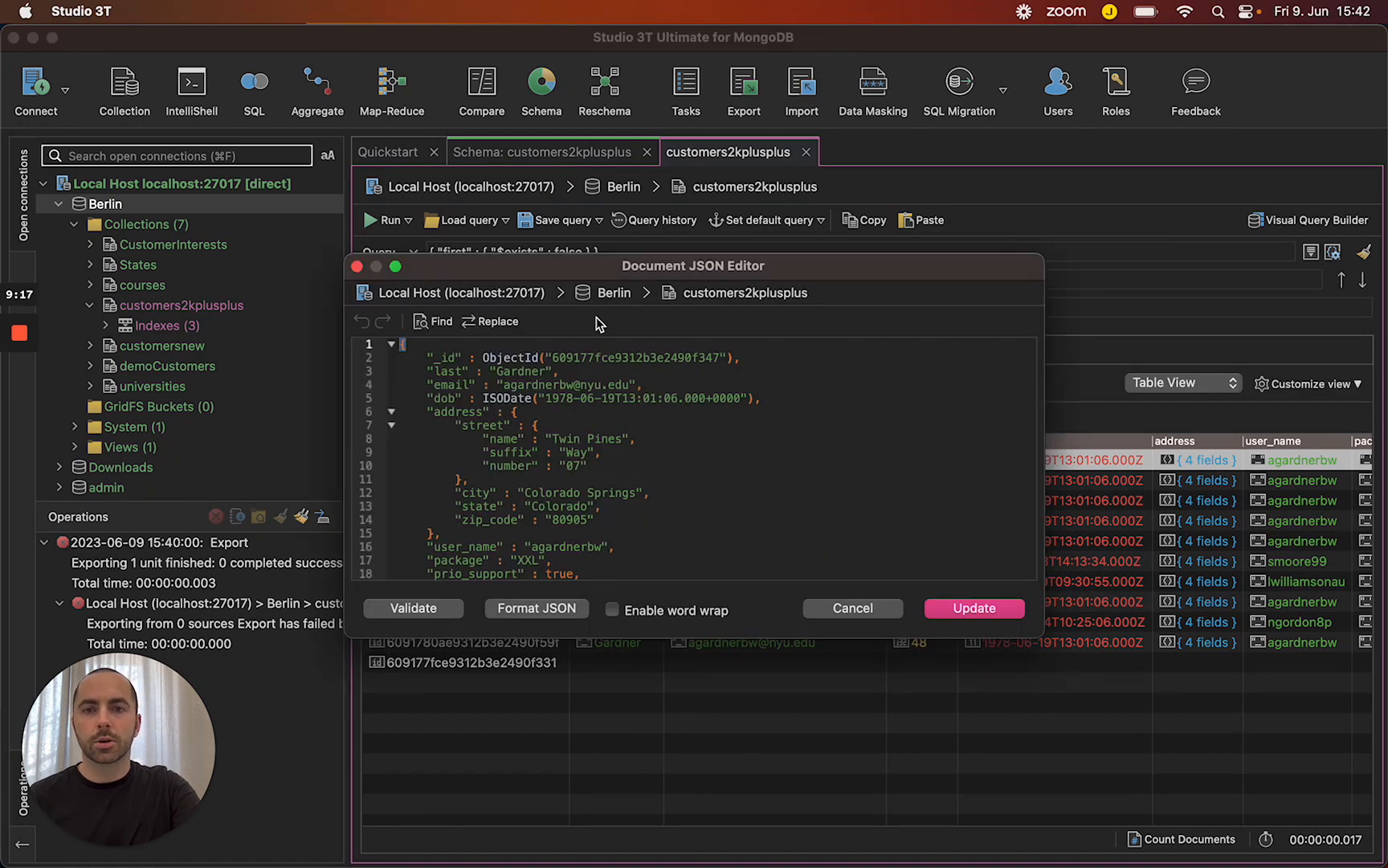
{"action": "left_click", "coordinate": [356, 266]}
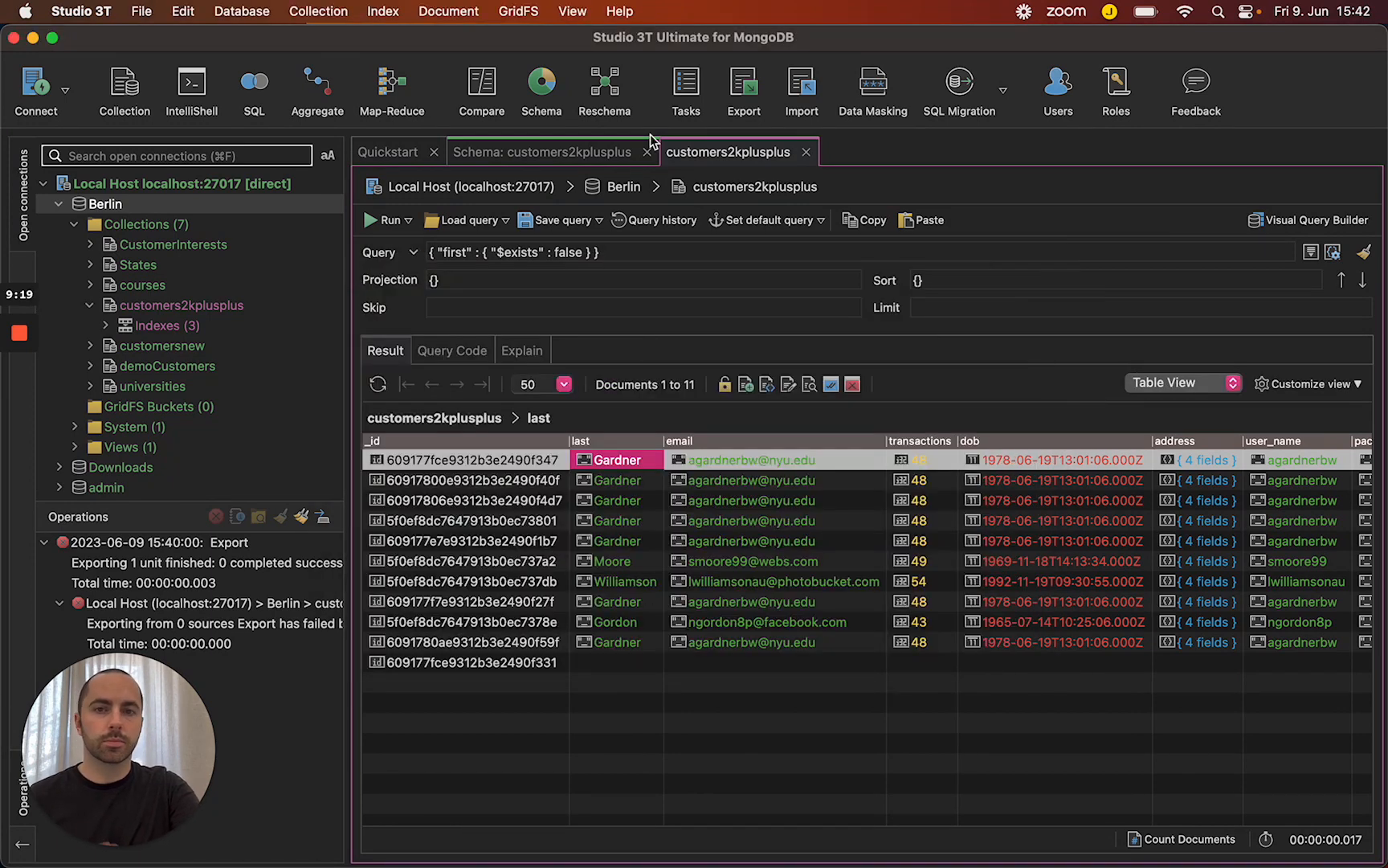
{"action": "left_click", "coordinate": [806, 152]}
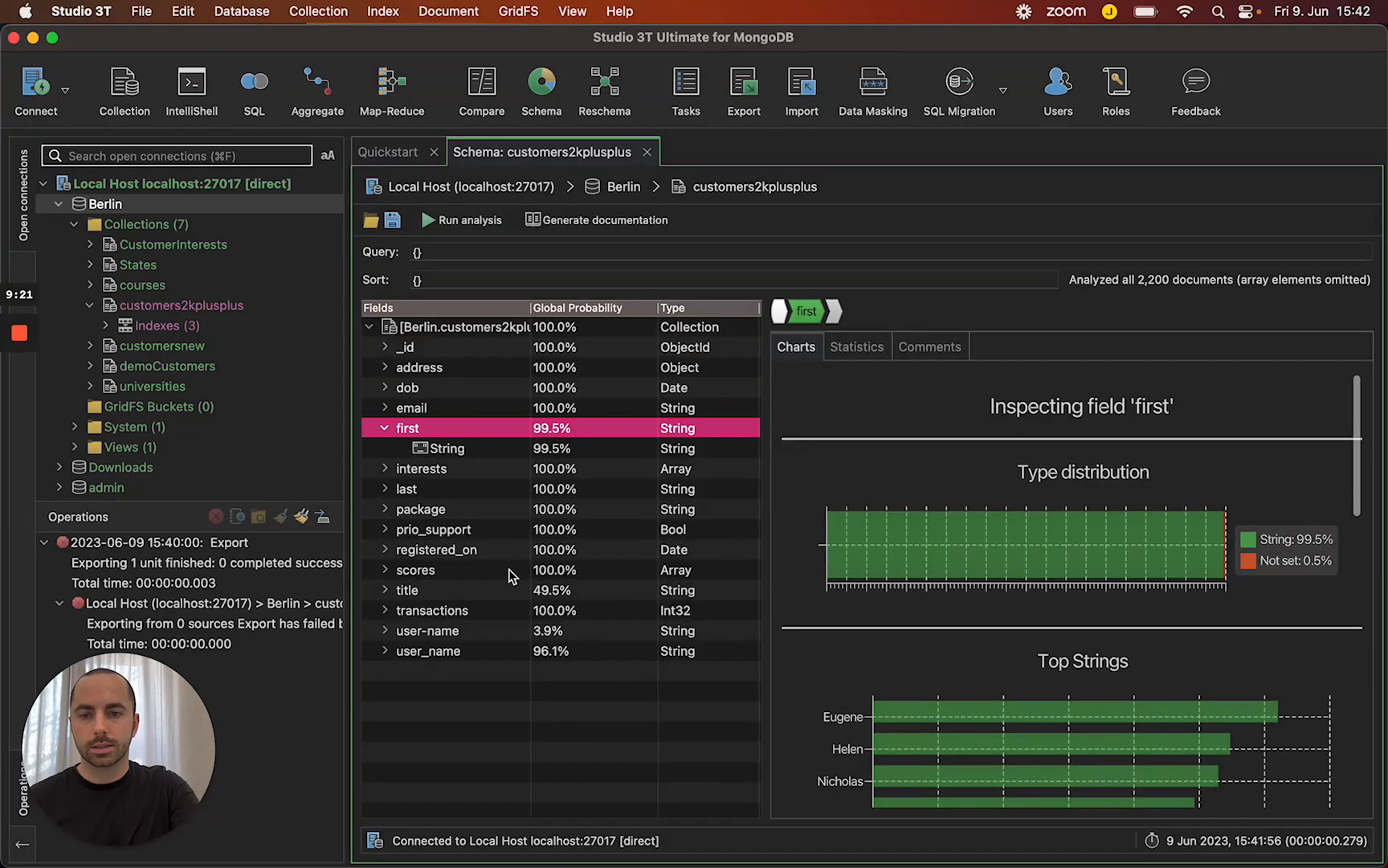
Step: Inspect the user_name and user-name fields in the schema results, and open the documents containing user-name
{"action": "left_click", "coordinate": [428, 651]}
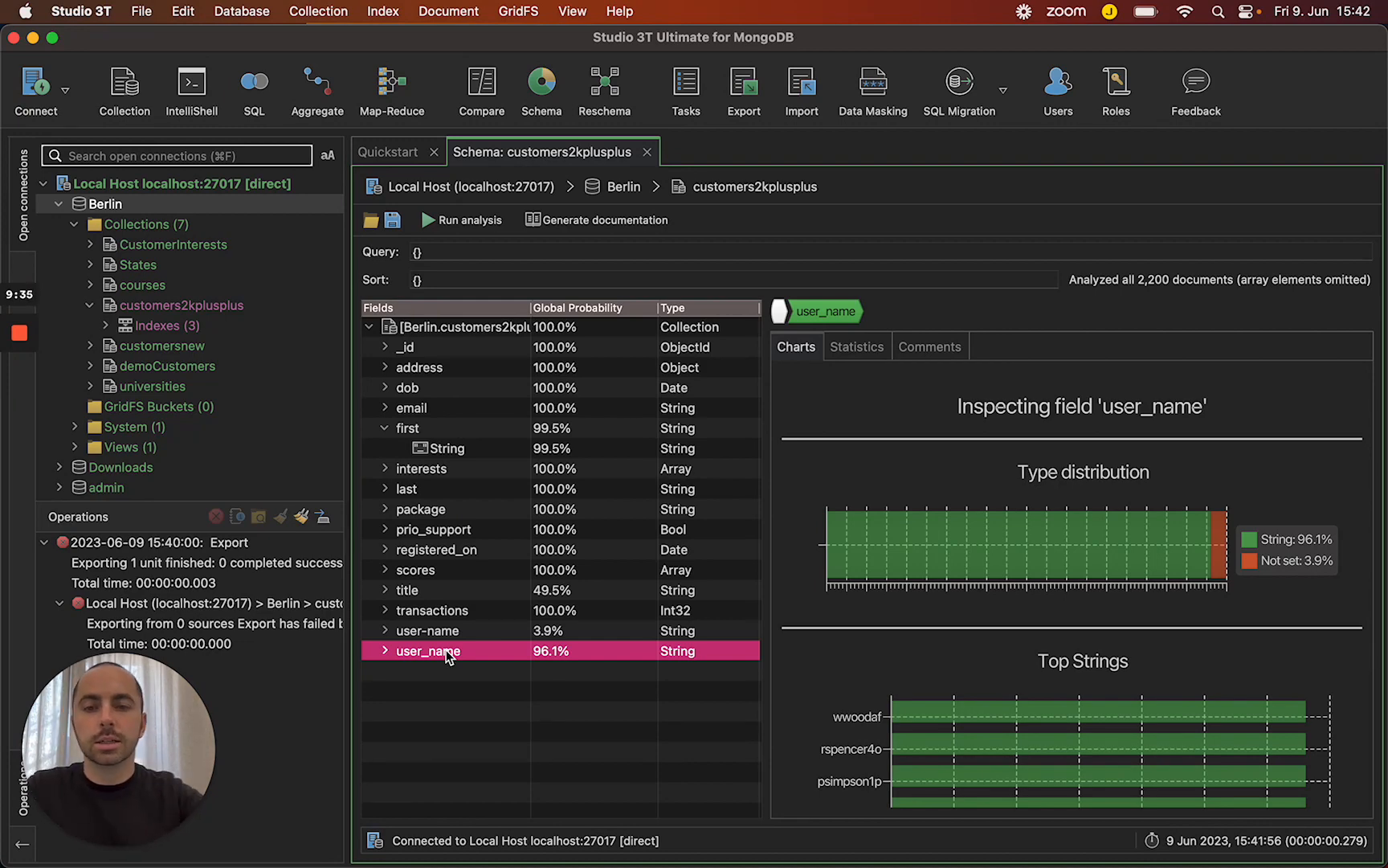
{"action": "left_click", "coordinate": [446, 635]}
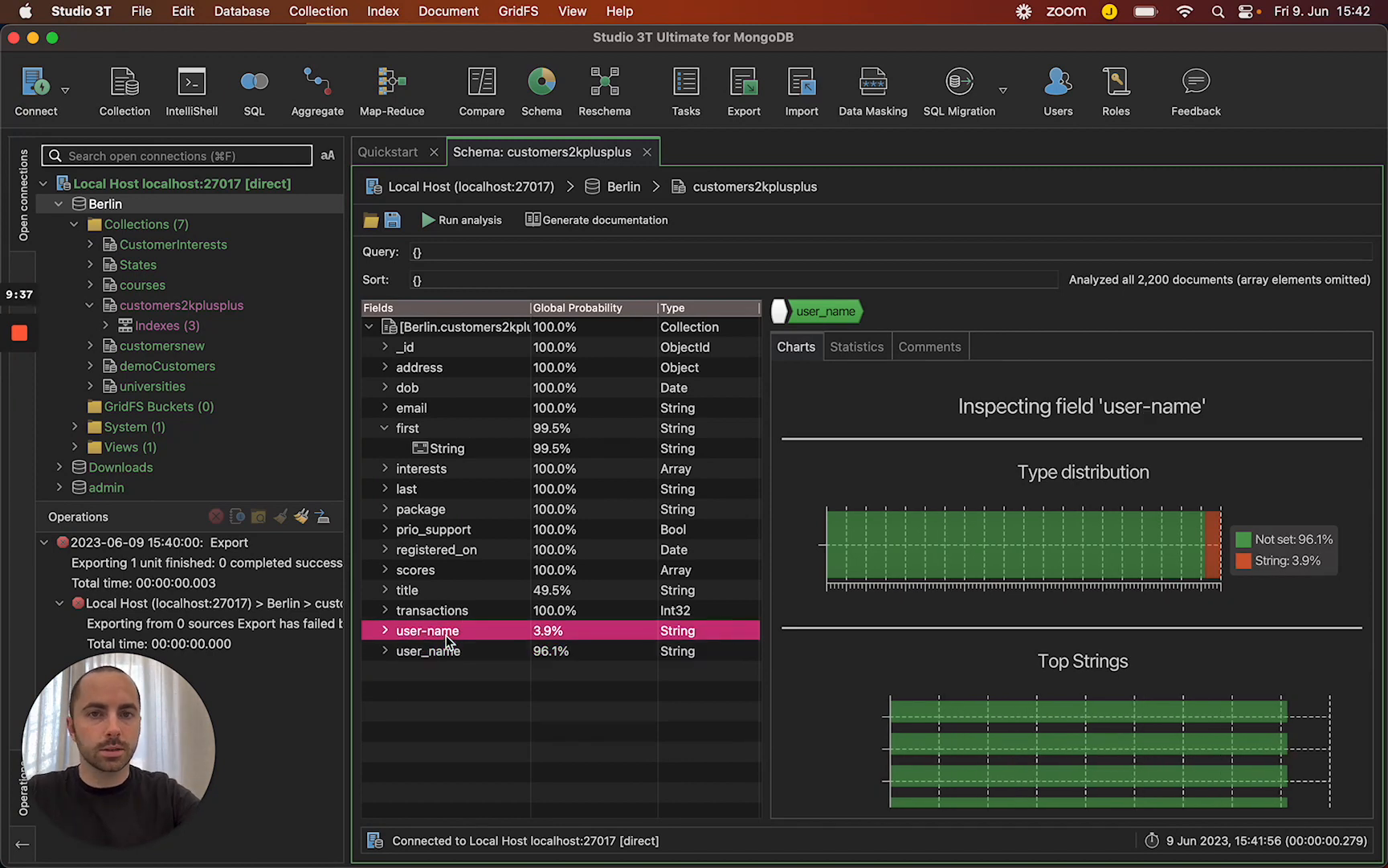
{"action": "double_click", "coordinate": [448, 634]}
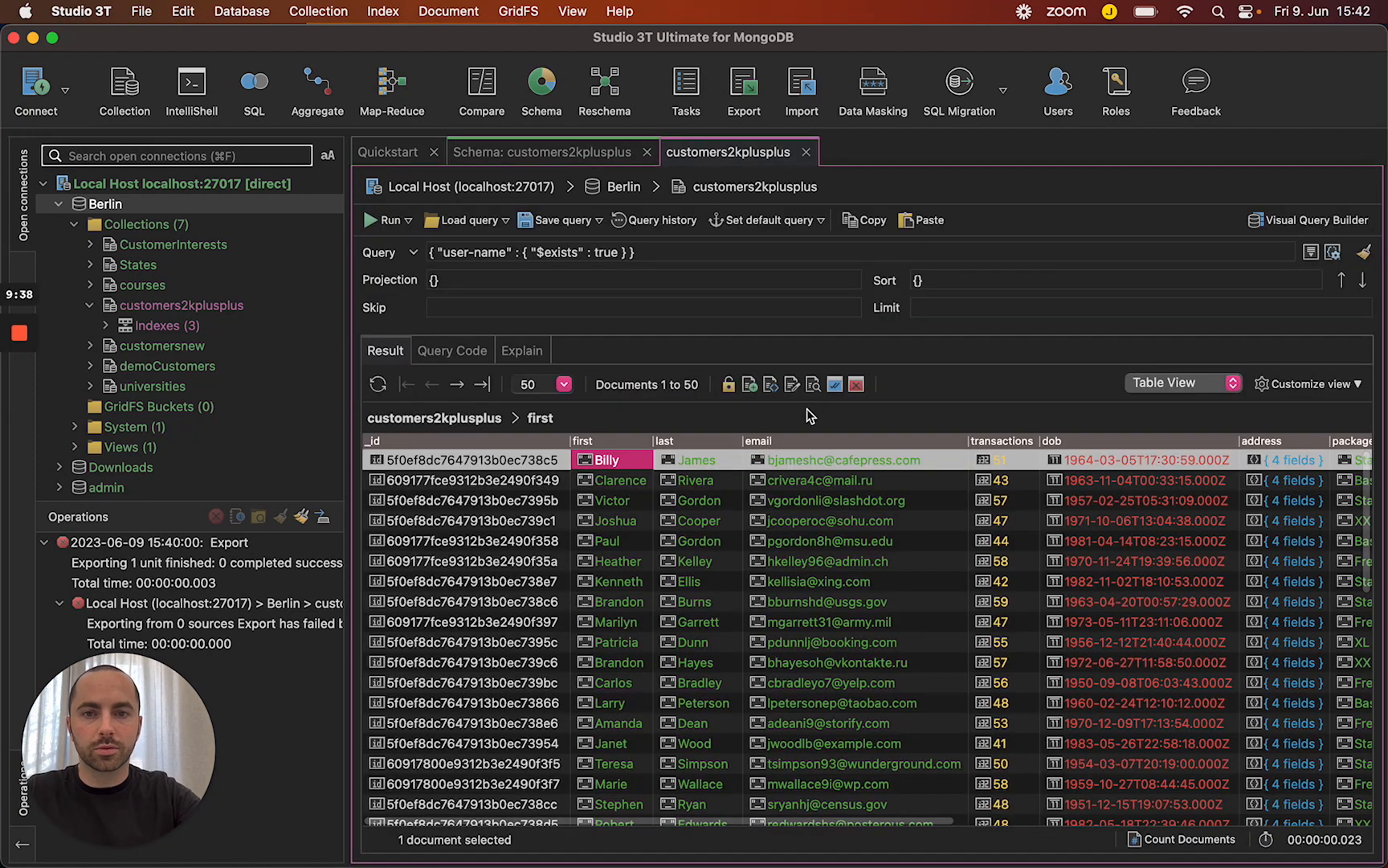
Step: Start renaming the user-name field from the top document in the results, and enter user_name as the new name
{"action": "left_click", "coordinate": [675, 255]}
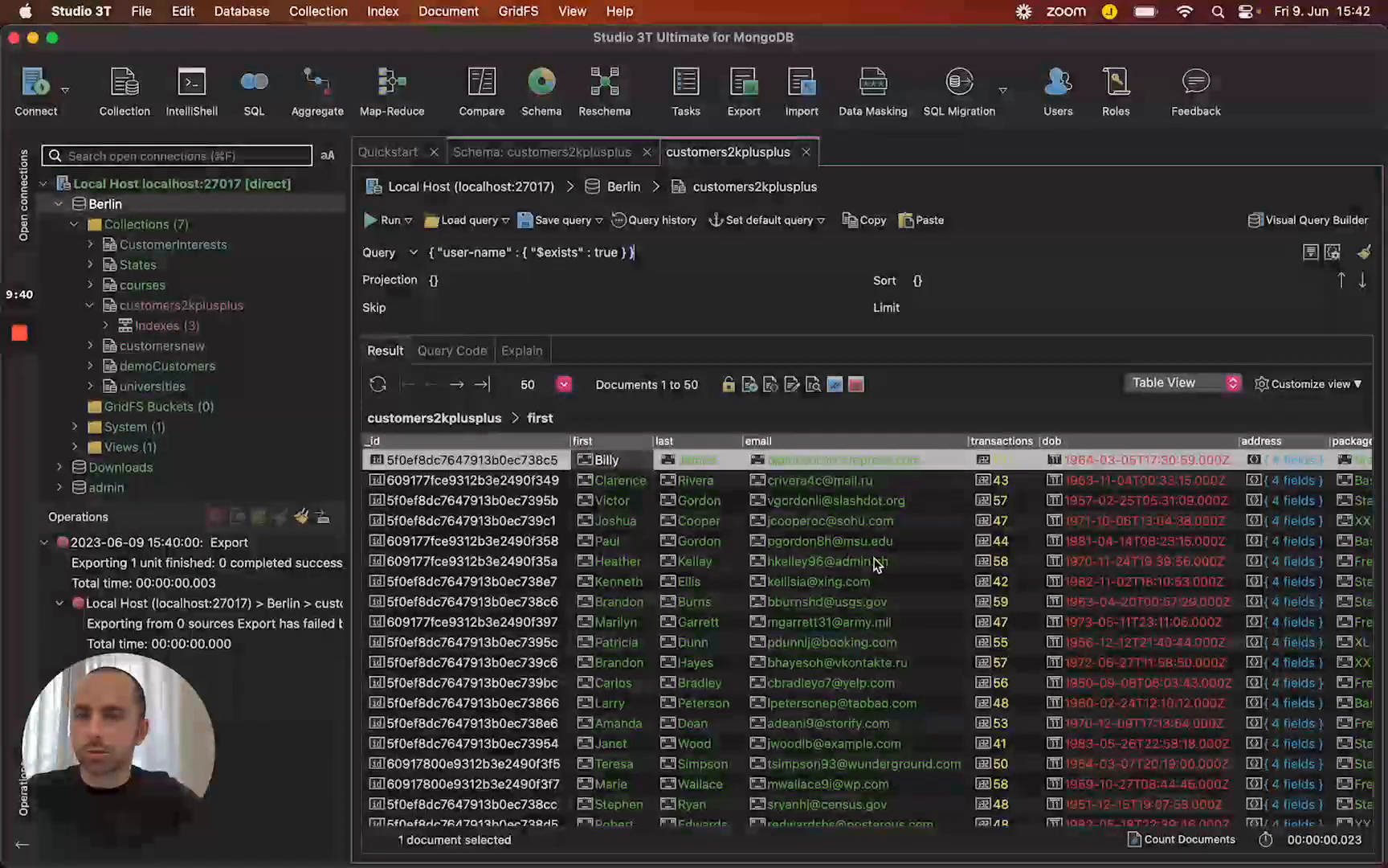
{"action": "scroll", "coordinate": [911, 575], "scroll_direction": "right", "scroll_amount": 8}
{"action": "scroll", "coordinate": [911, 575], "scroll_direction": "right", "scroll_amount": 3}
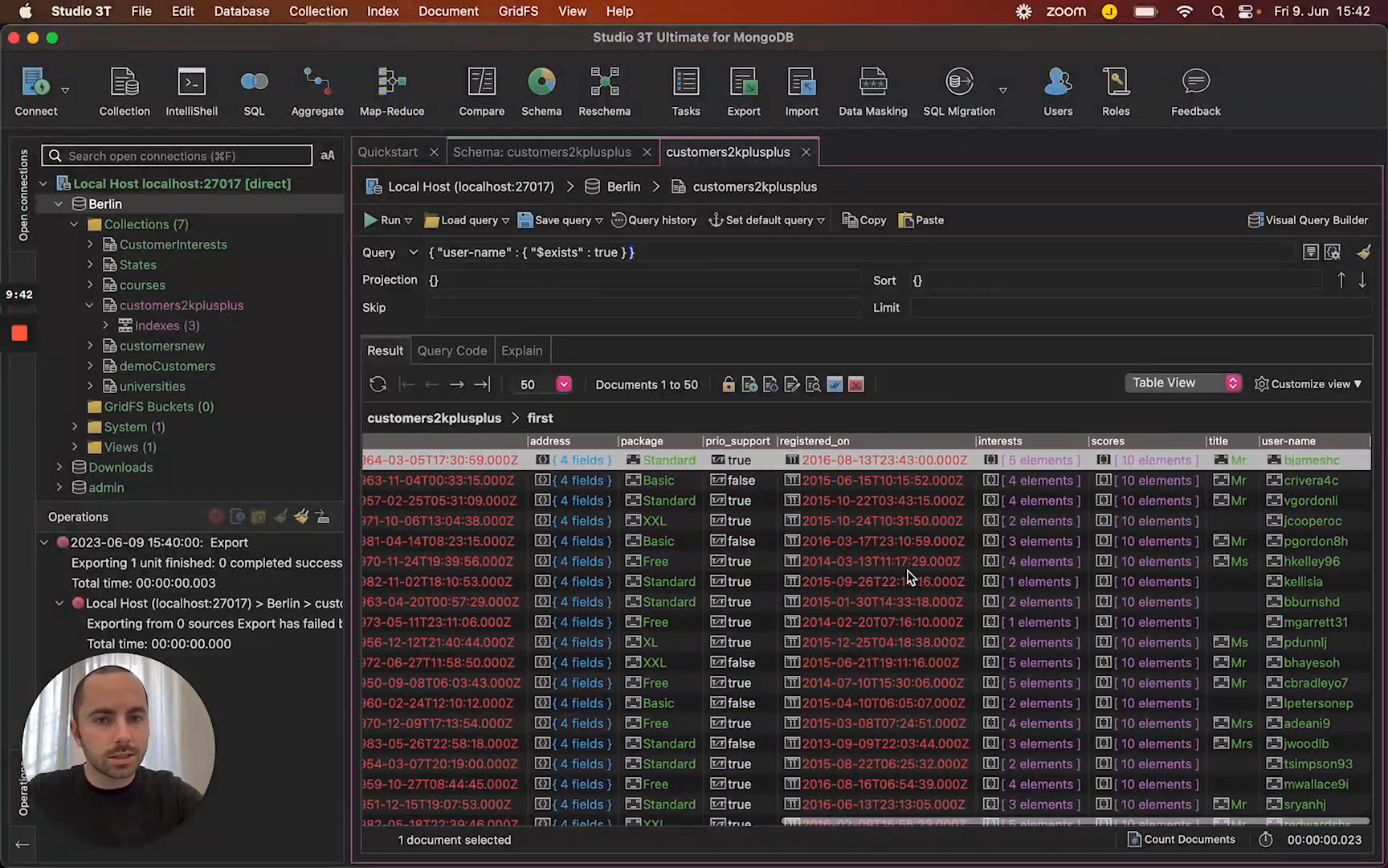
{"action": "right_click", "coordinate": [1338, 458]}
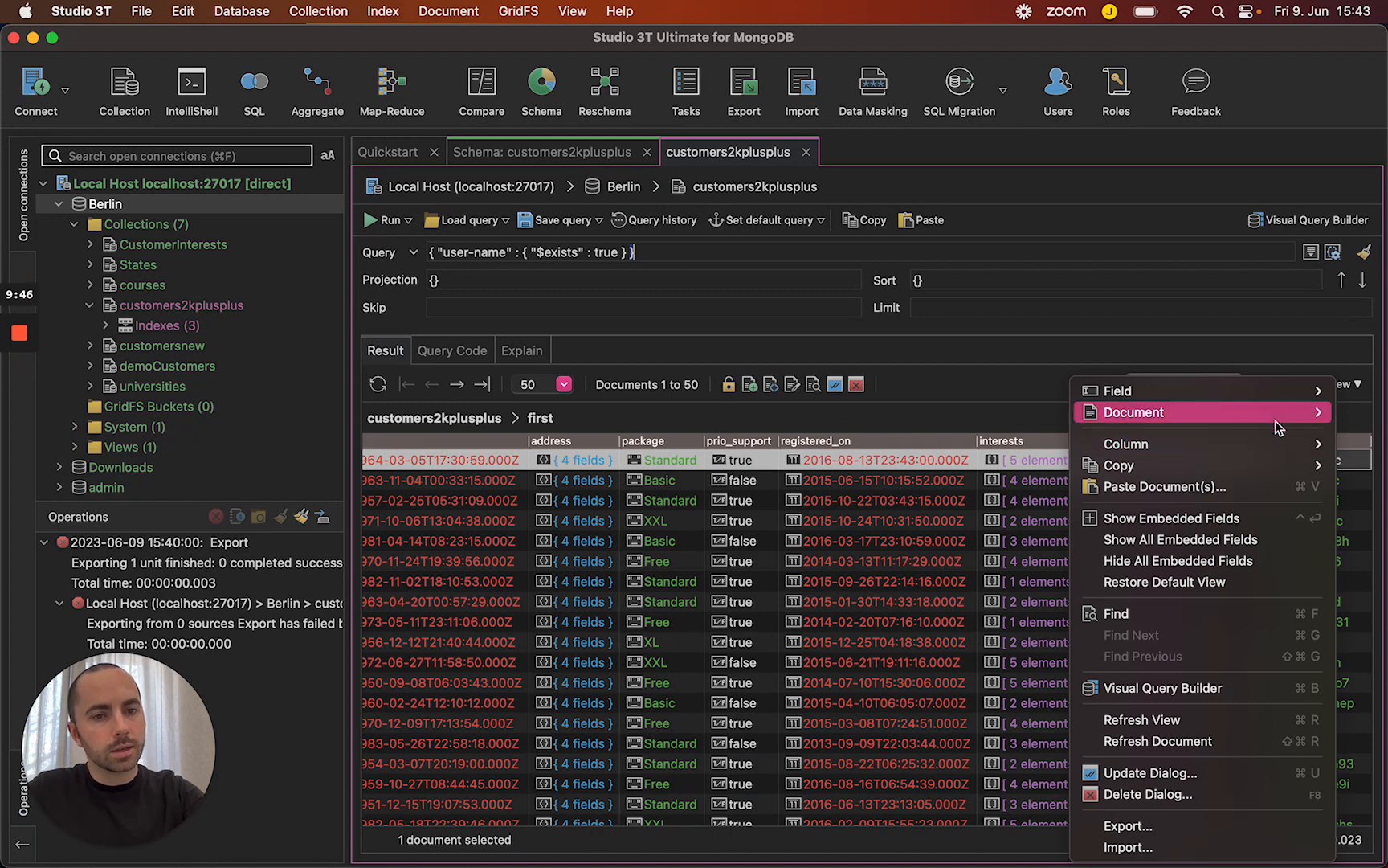
{"action": "mouse_move", "coordinate": [1263, 393]}
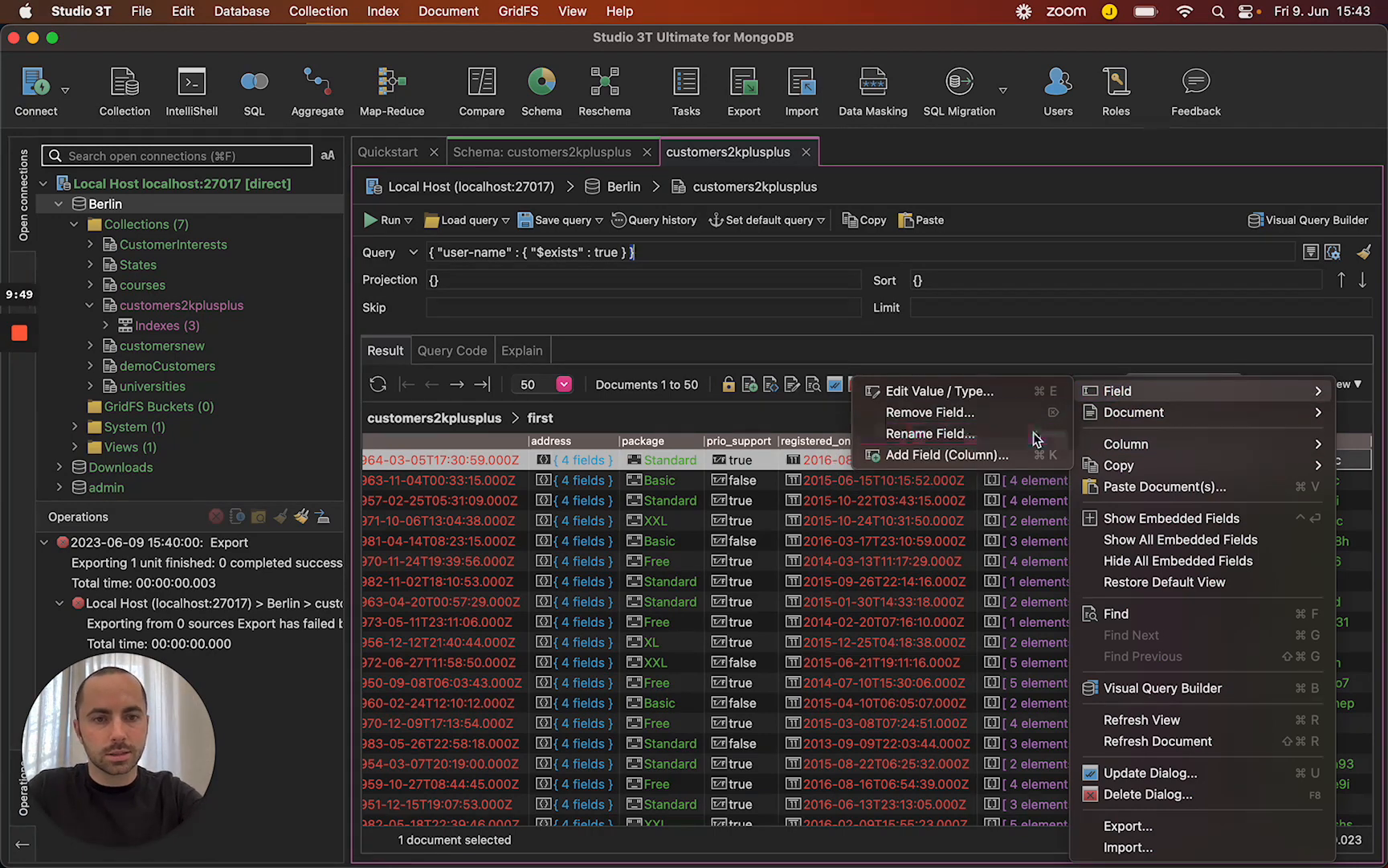
{"action": "left_click", "coordinate": [930, 434]}
{"action": "key", "text": "Right"}
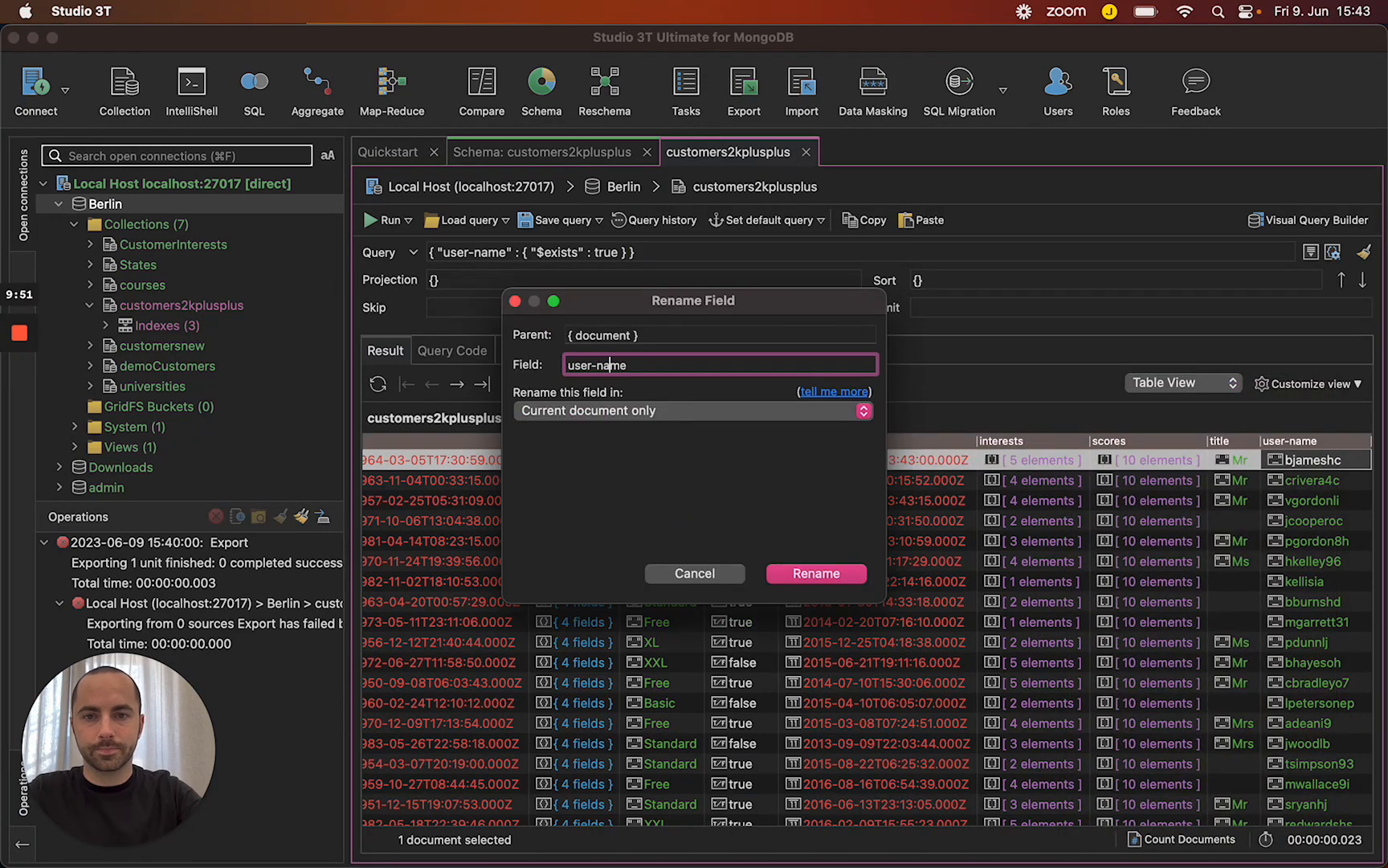
{"action": "key", "text": "BackSpace"}
{"action": "type", "text": "_"}
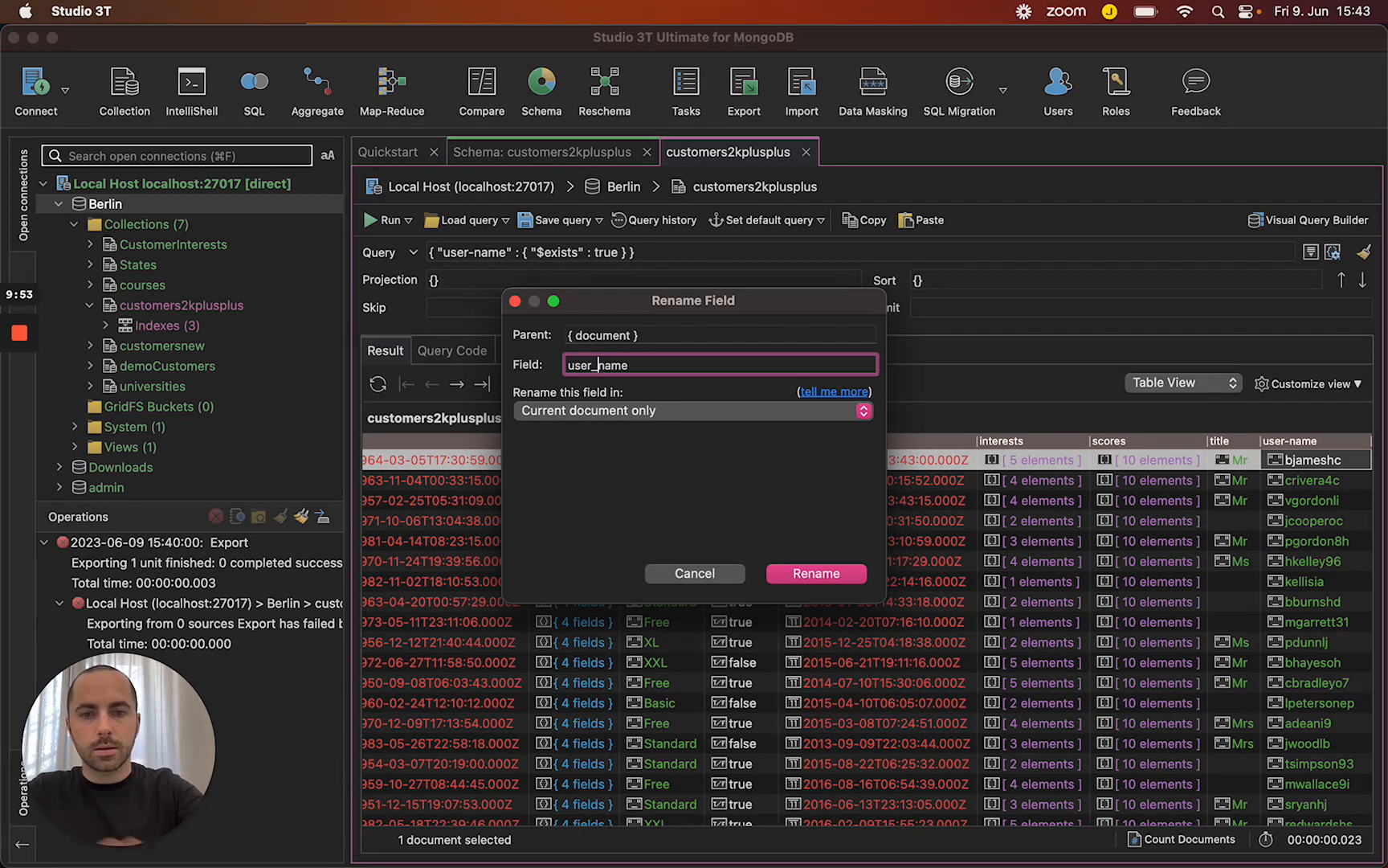
Step: Apply the field rename to all documents matching the query criteria, accepting the overwrite of multiple documents
{"action": "left_click", "coordinate": [860, 412]}
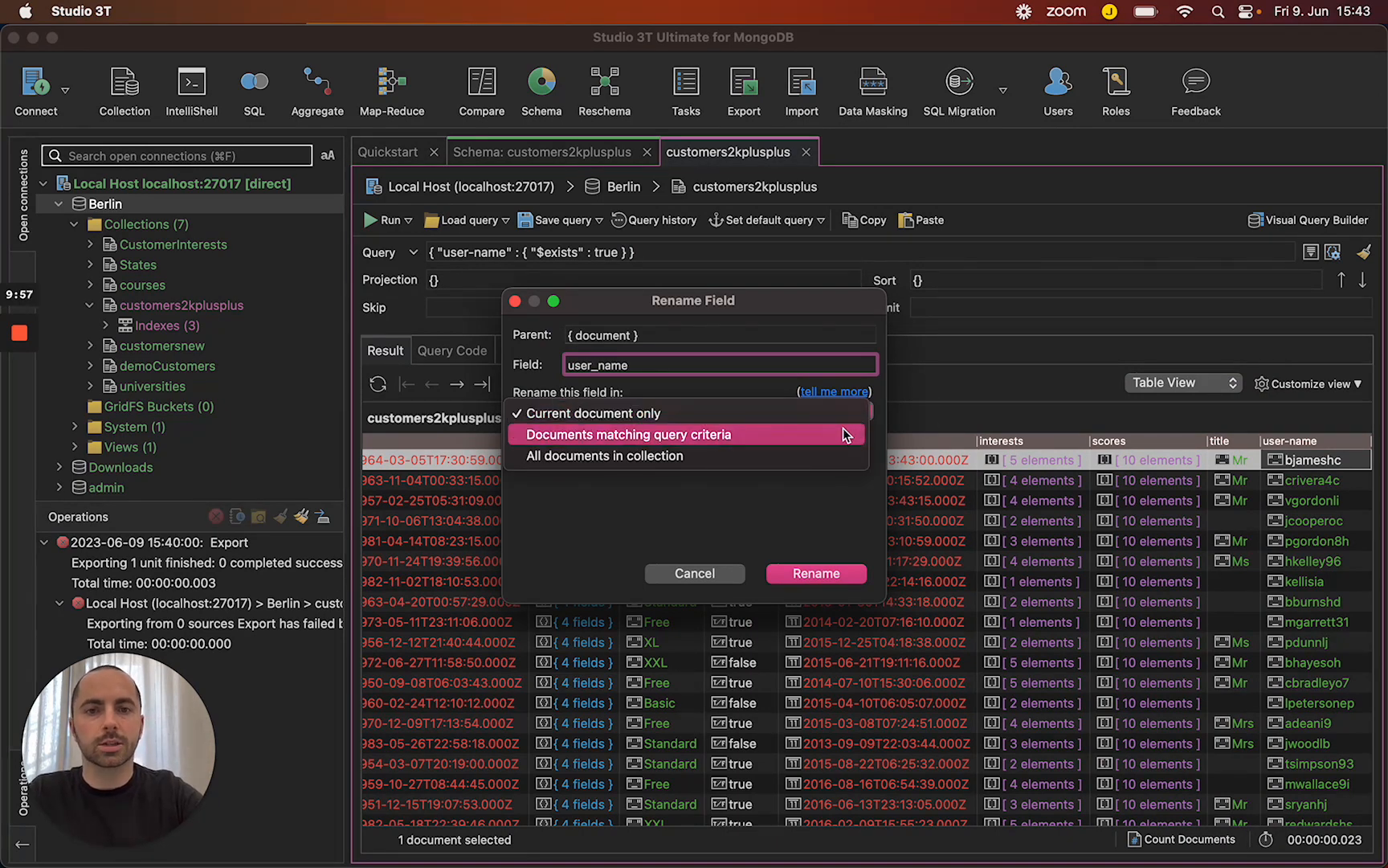
{"action": "left_click", "coordinate": [843, 434]}
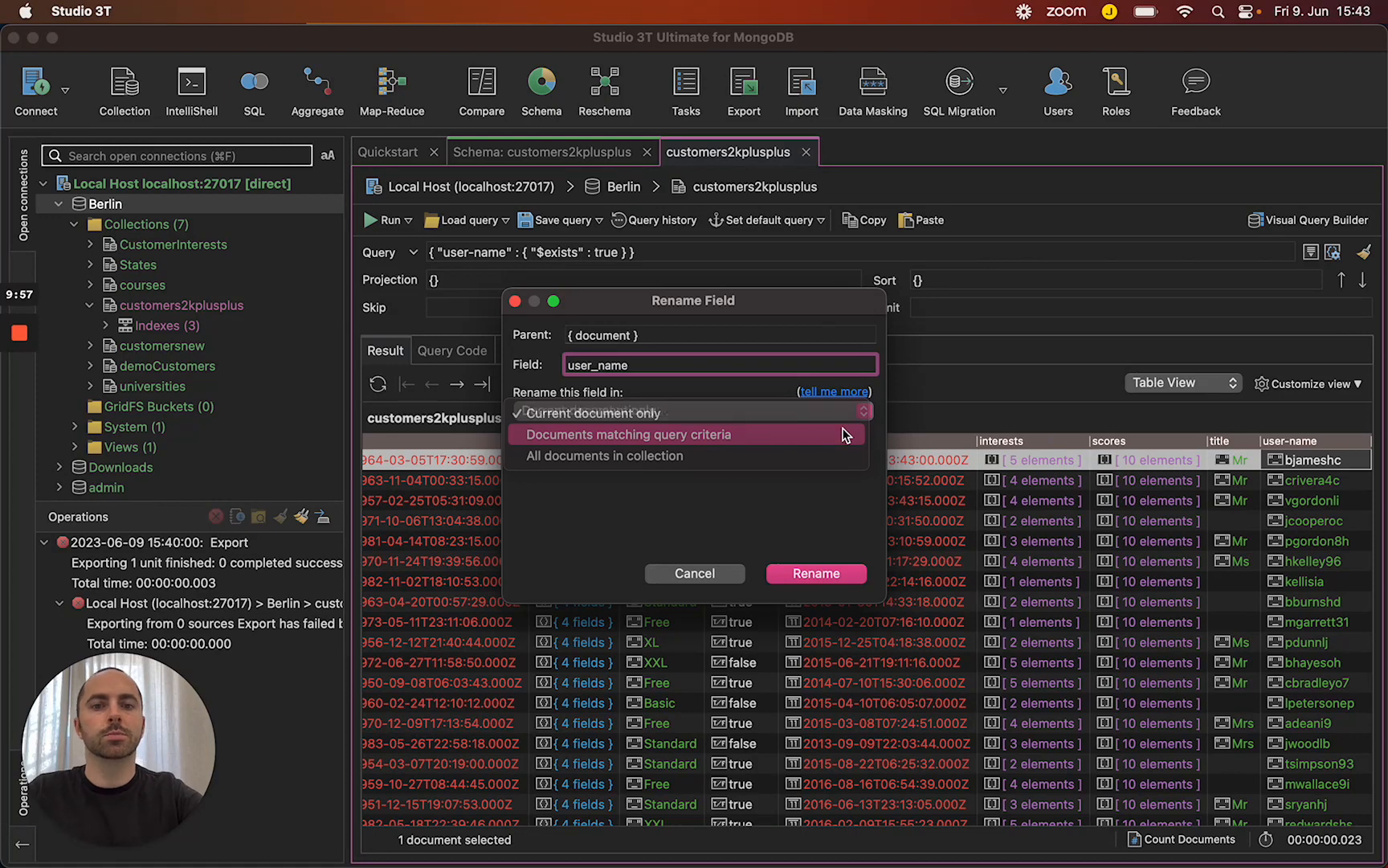
{"action": "left_click", "coordinate": [813, 573]}
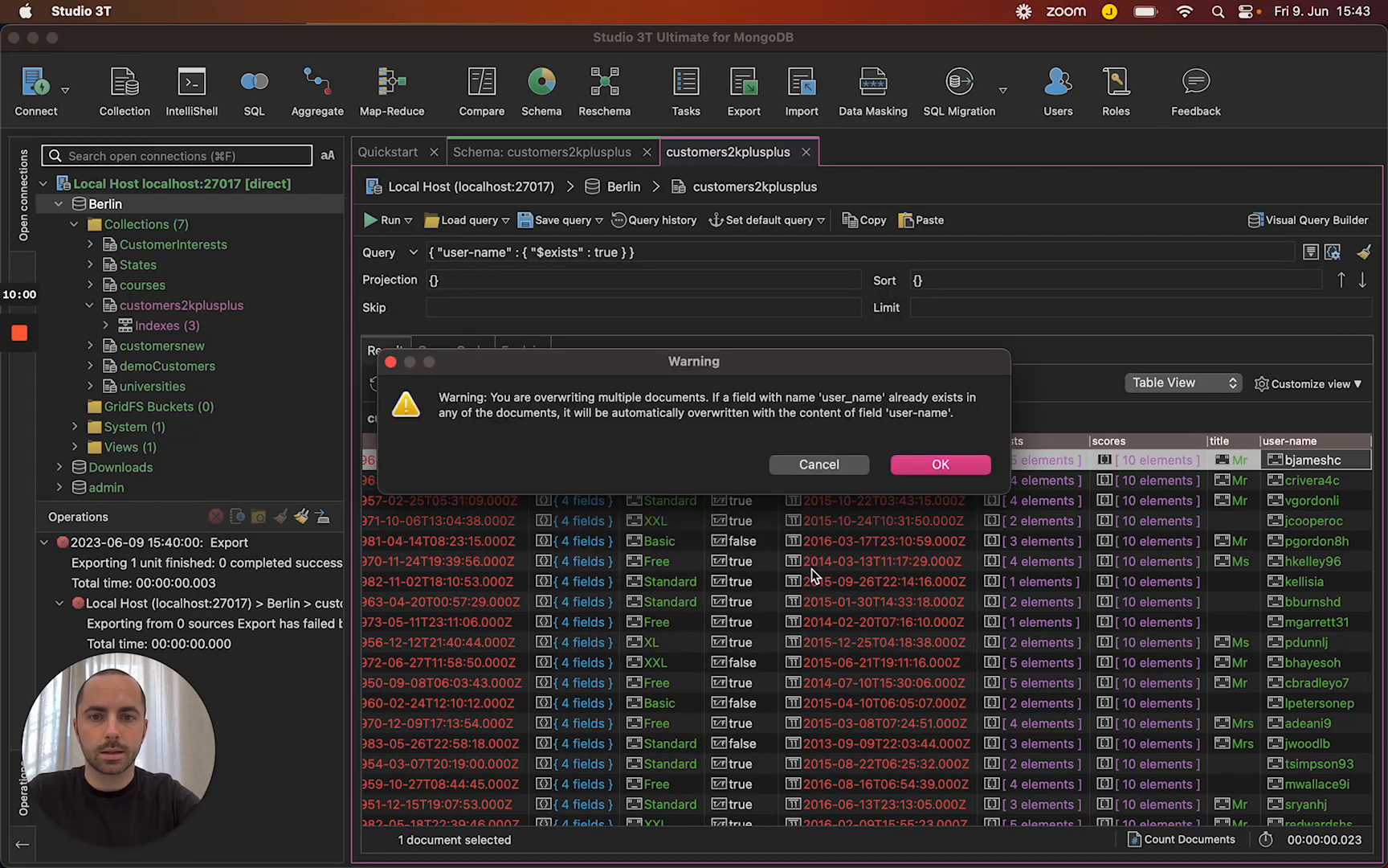
{"action": "left_click", "coordinate": [963, 473]}
{"action": "left_click", "coordinate": [963, 474]}
{"action": "left_click", "coordinate": [963, 474]}
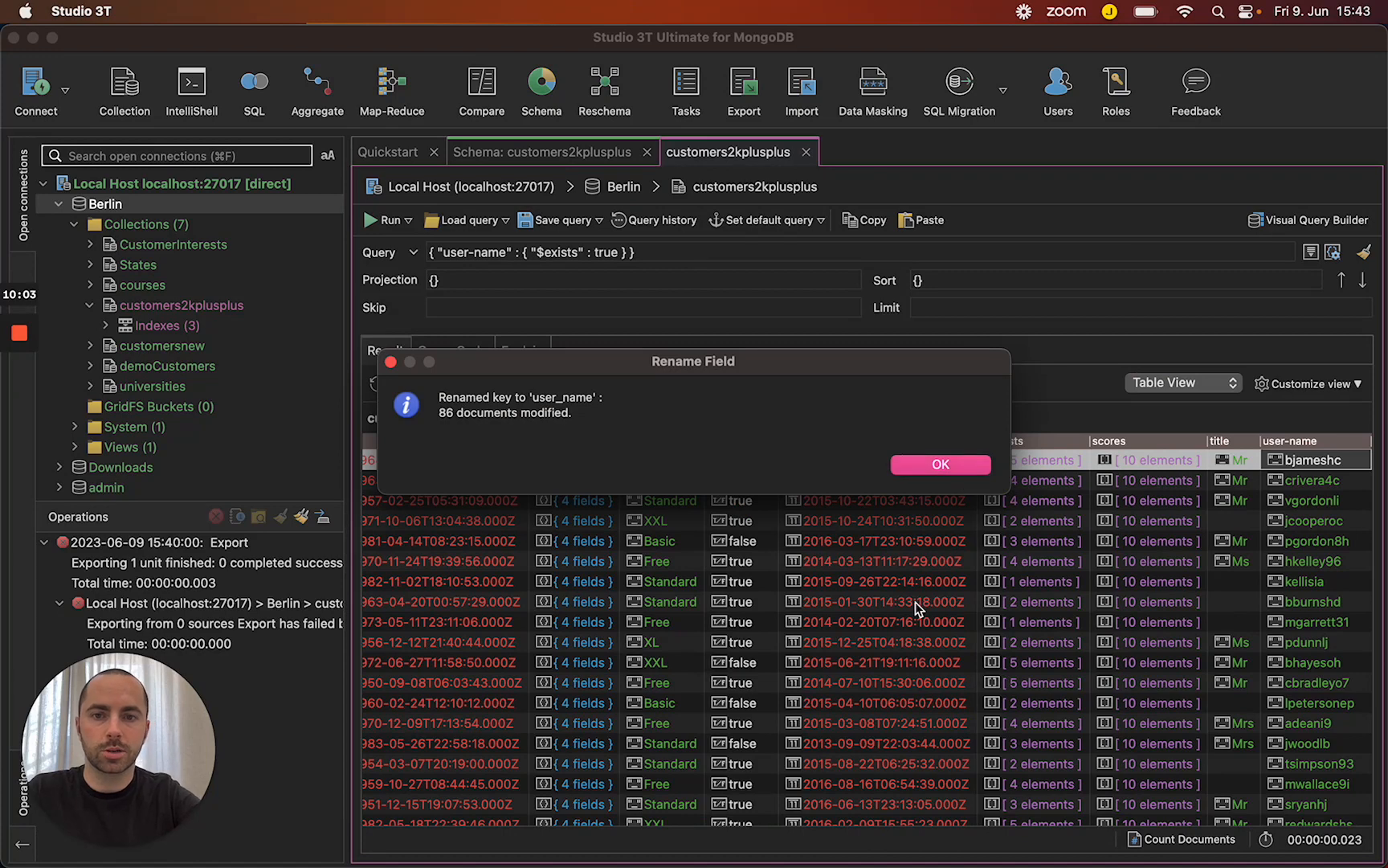
Step: Re-run the schema analysis of customers2kplusplus and inspect the user_name field
{"action": "left_click", "coordinate": [523, 153]}
{"action": "left_click", "coordinate": [444, 221]}
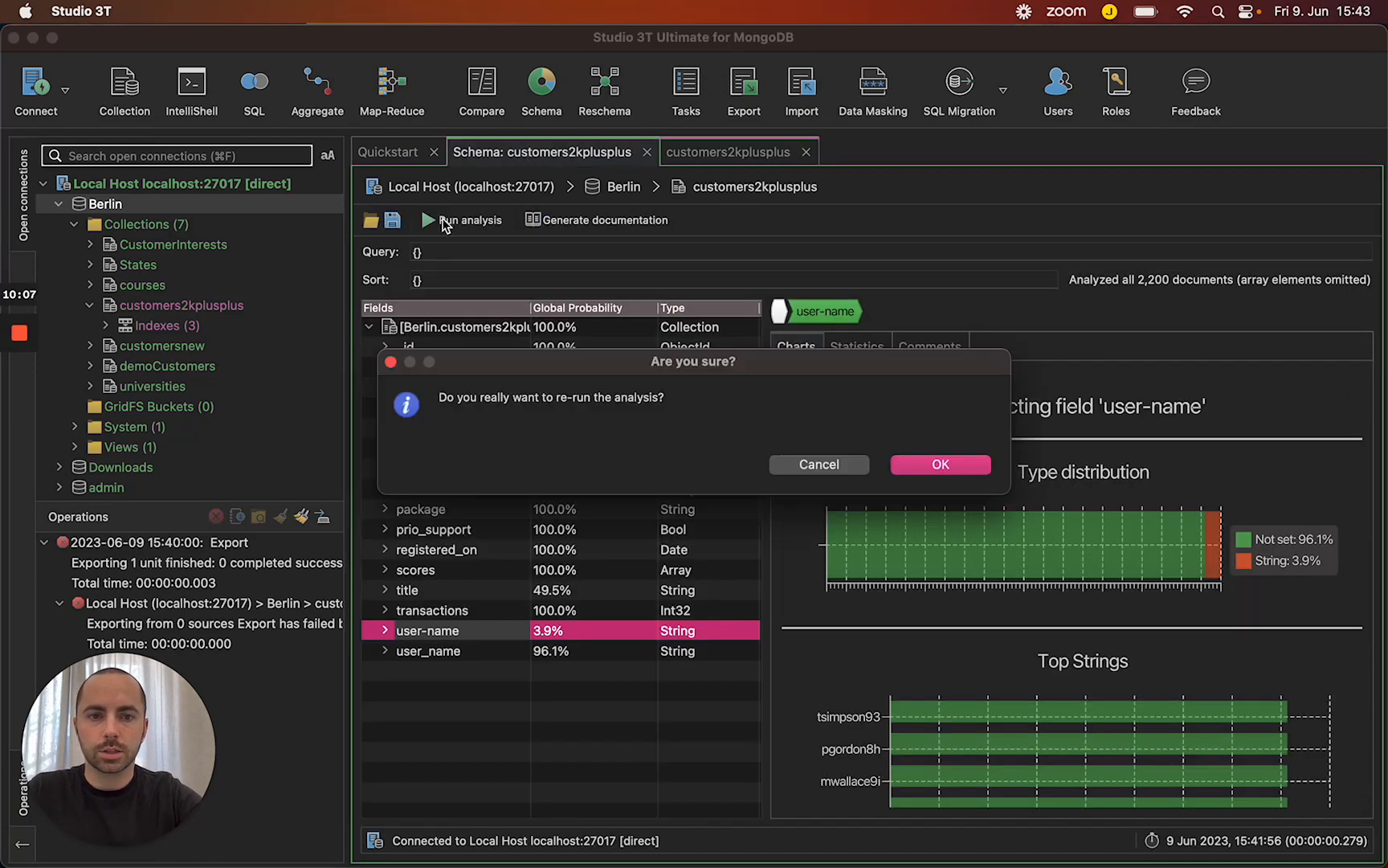
{"action": "key", "text": "Return"}
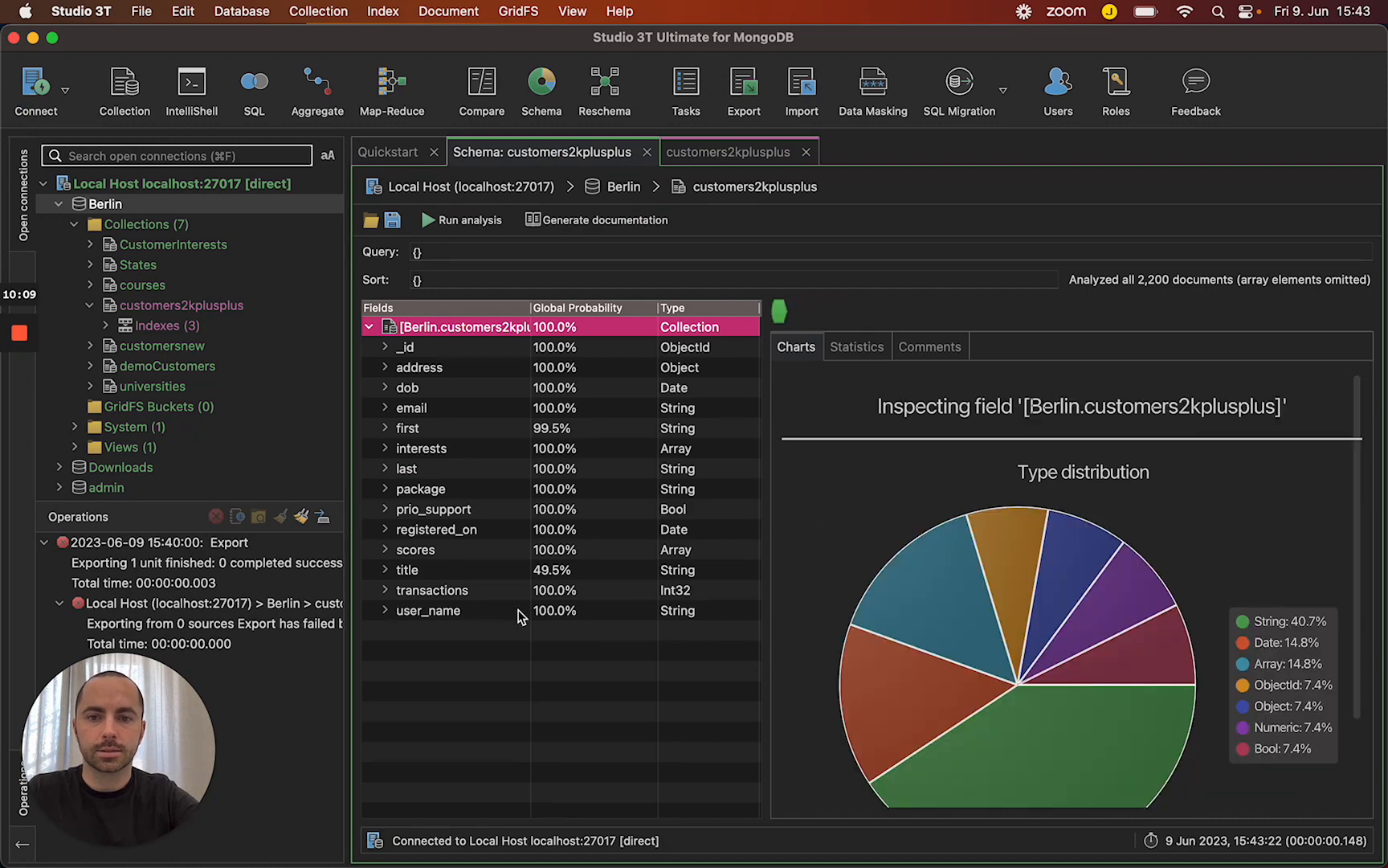
{"action": "left_click", "coordinate": [518, 611]}
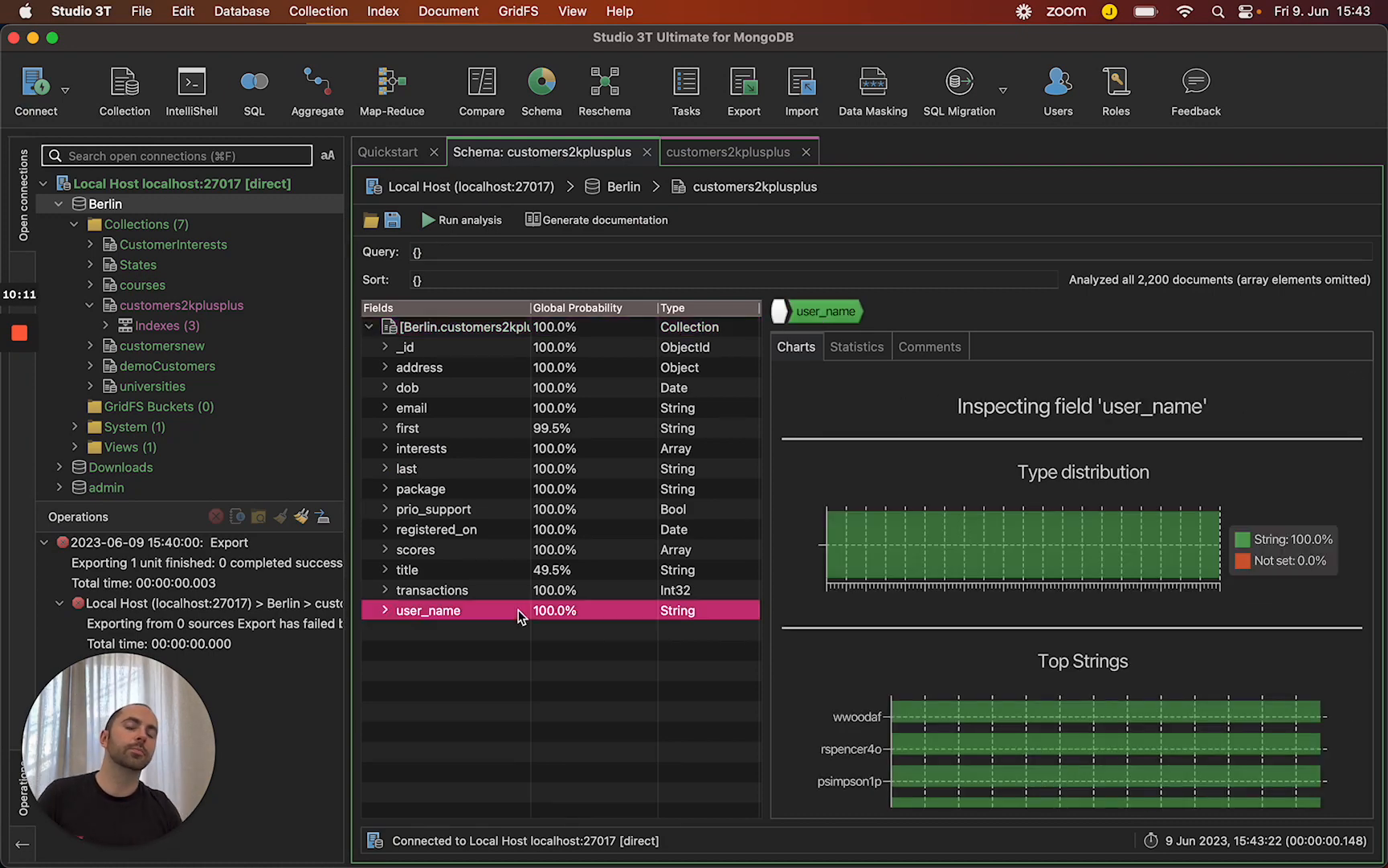